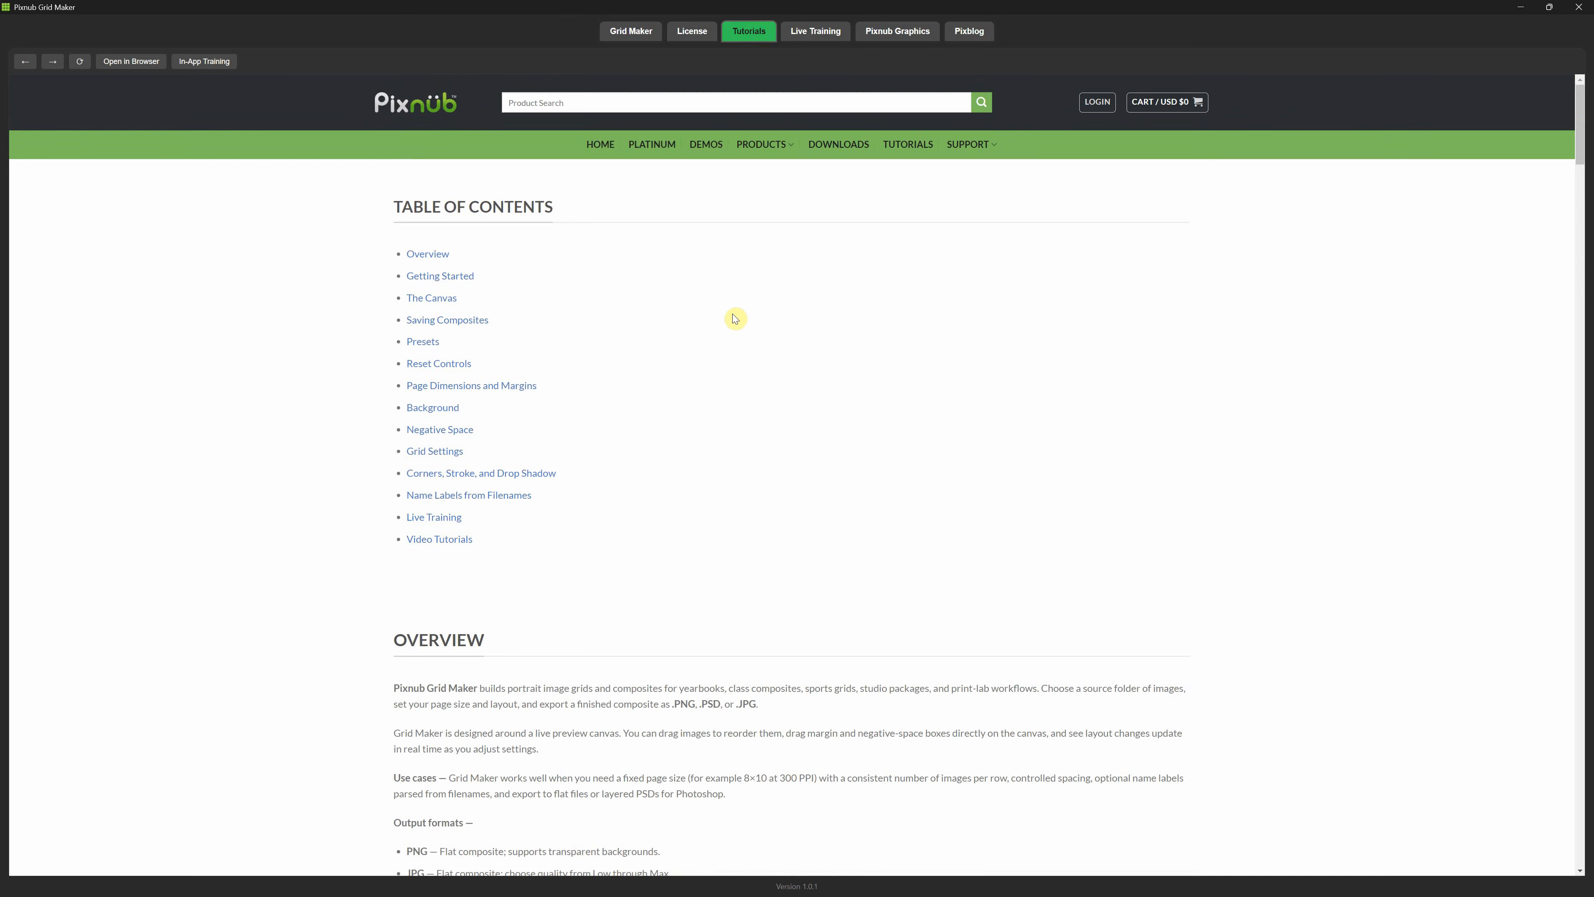
Switch to the Grid Maker workspace, start the Live Training tour and move its panel clear of the header.
click(646, 39)
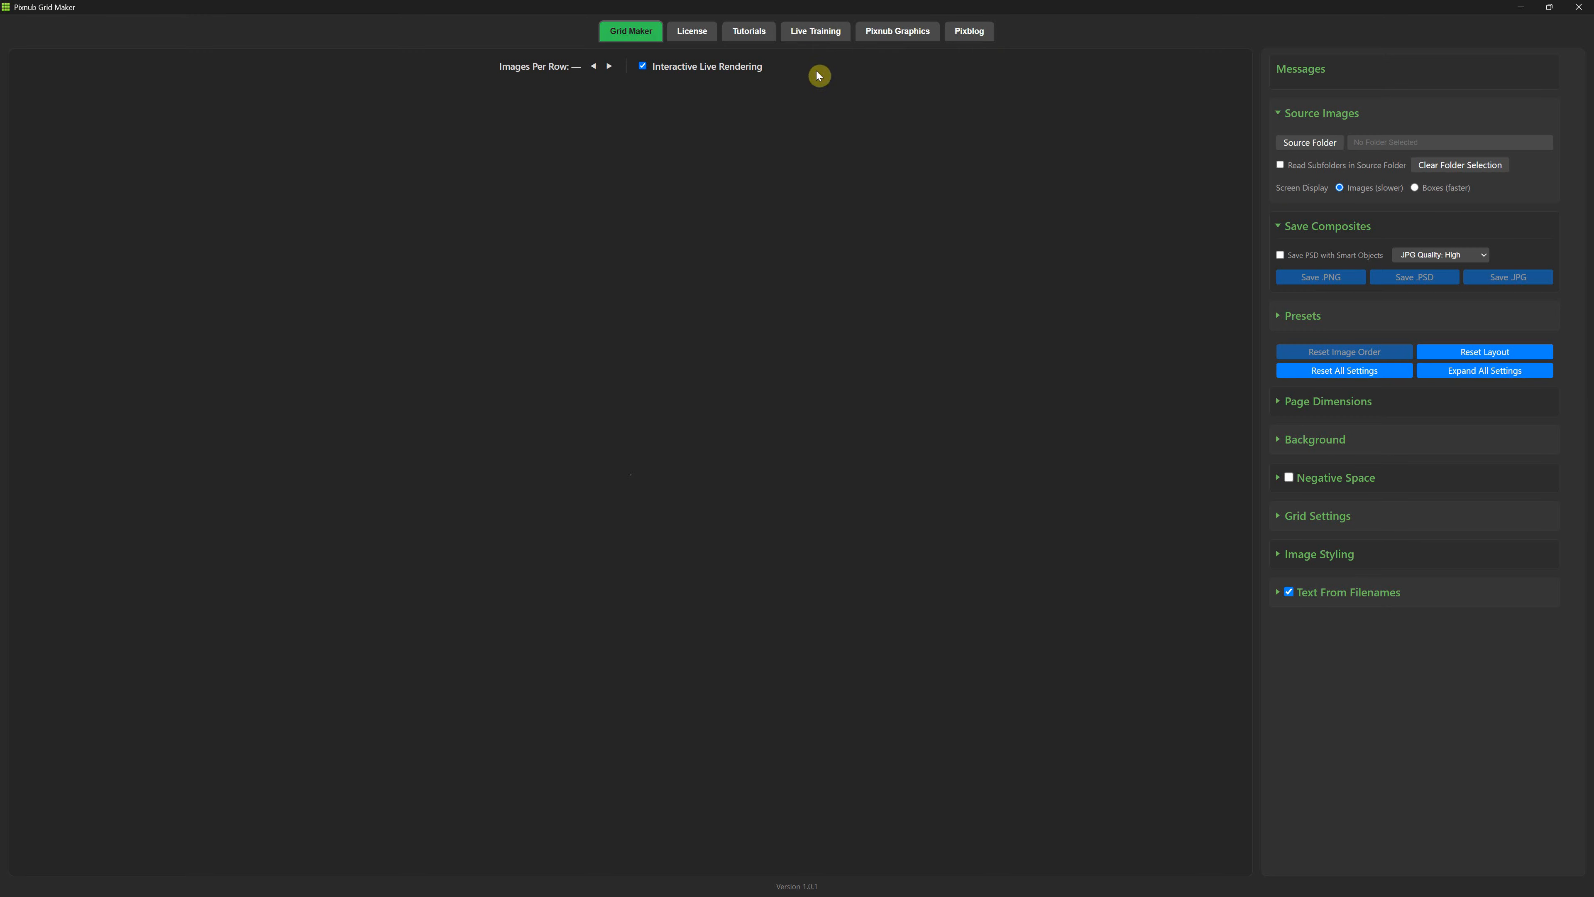
click(826, 37)
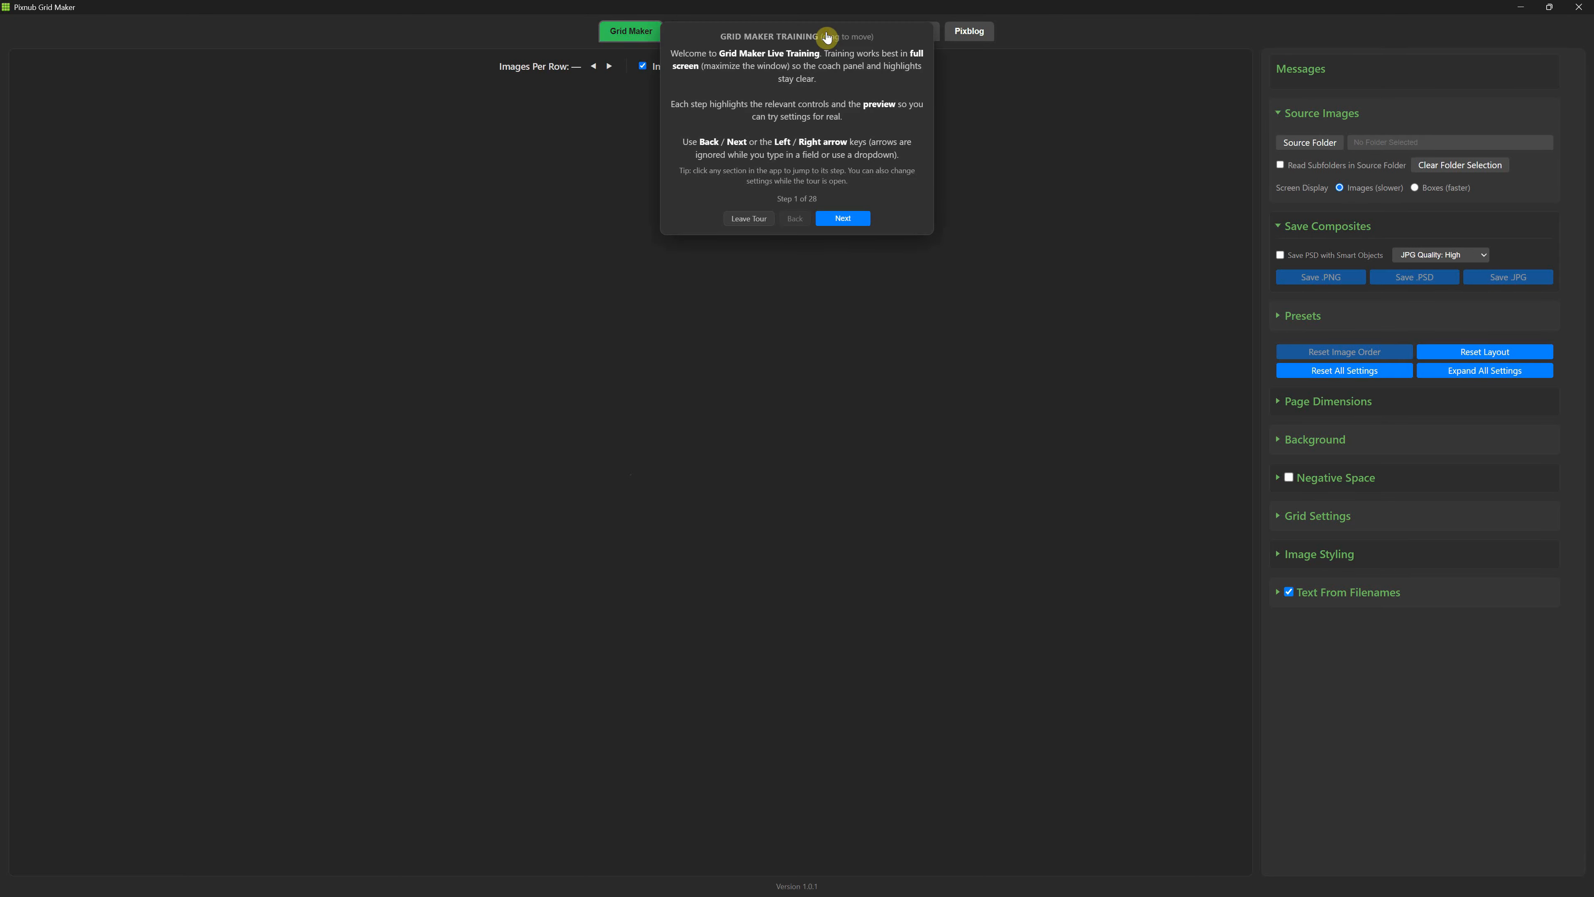
drag(860, 38, 1010, 236)
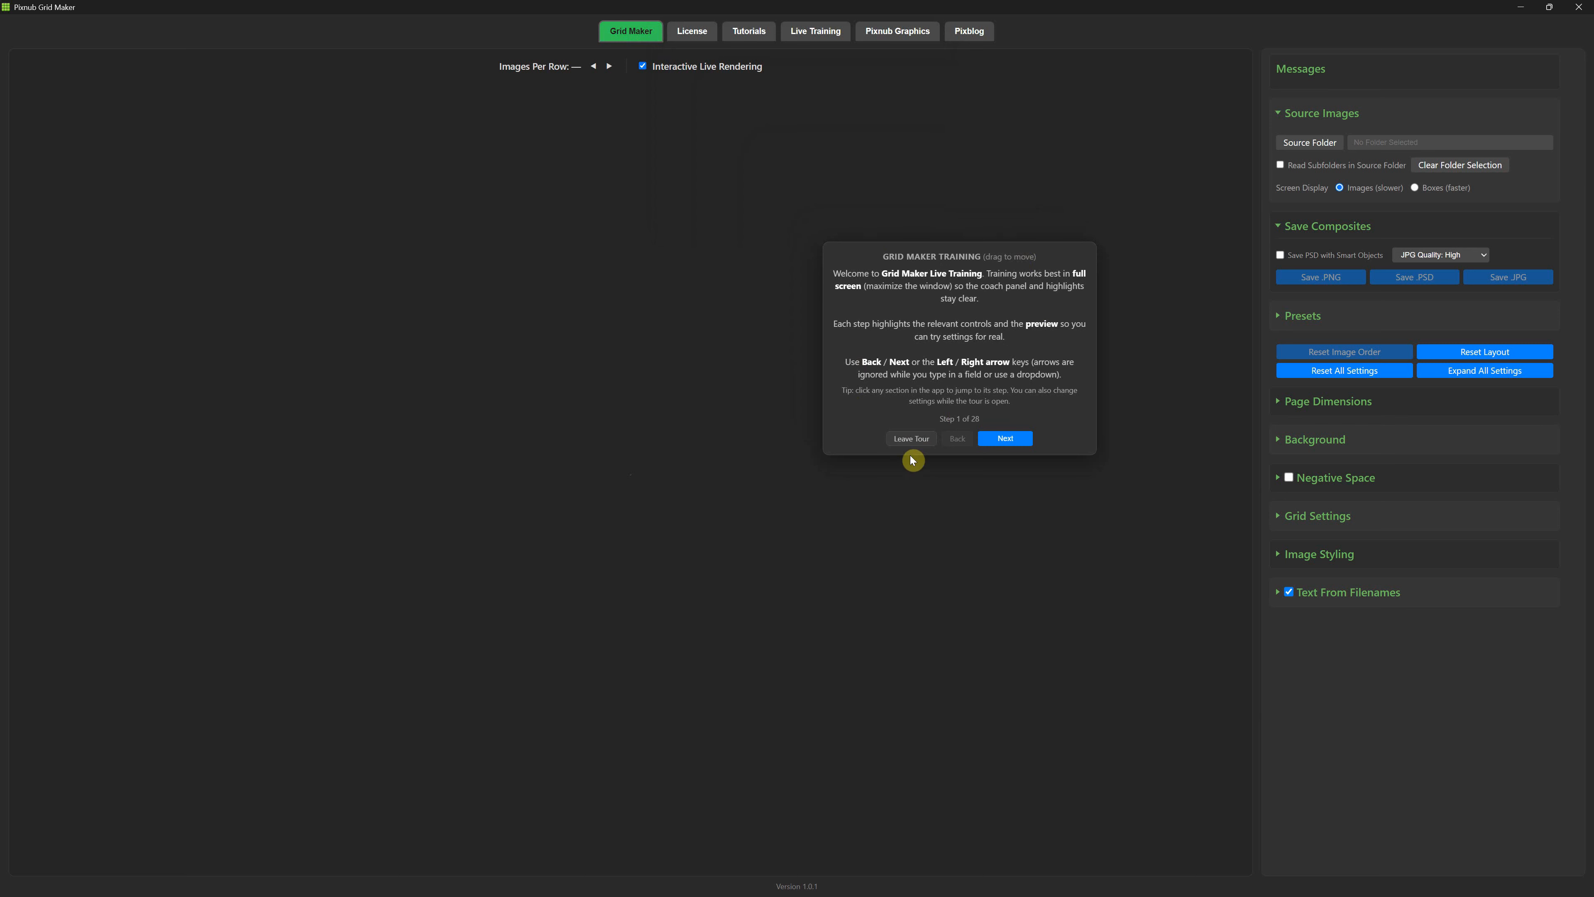
Step through the training tour's introduction, Messages and Read Subfolders pages, returning to the Source Folder page.
click(1006, 439)
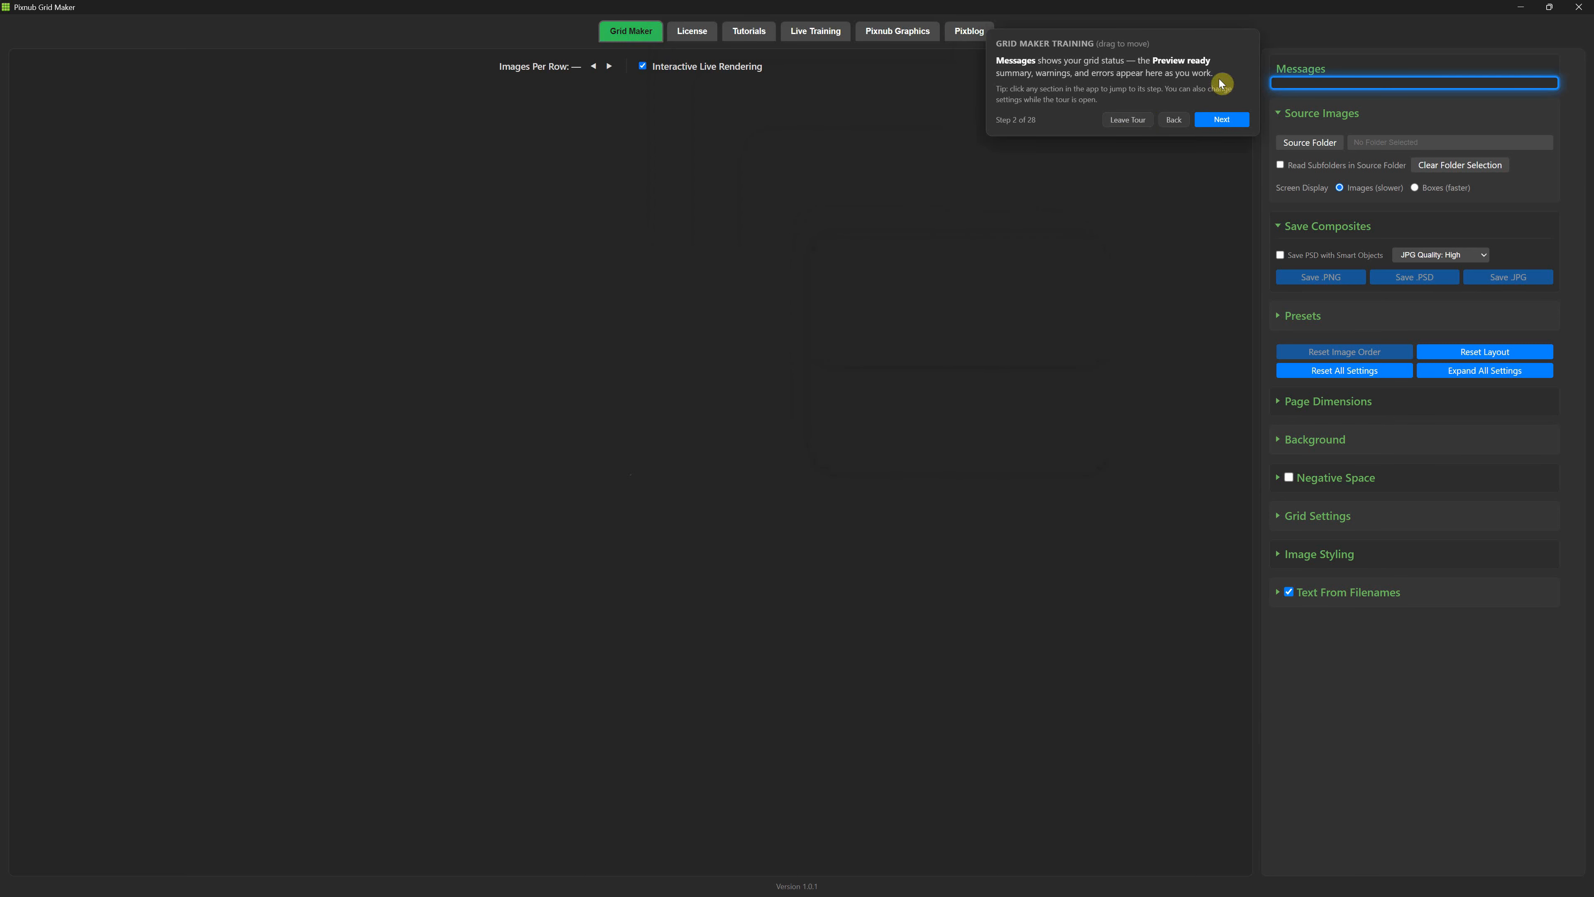
click(1217, 122)
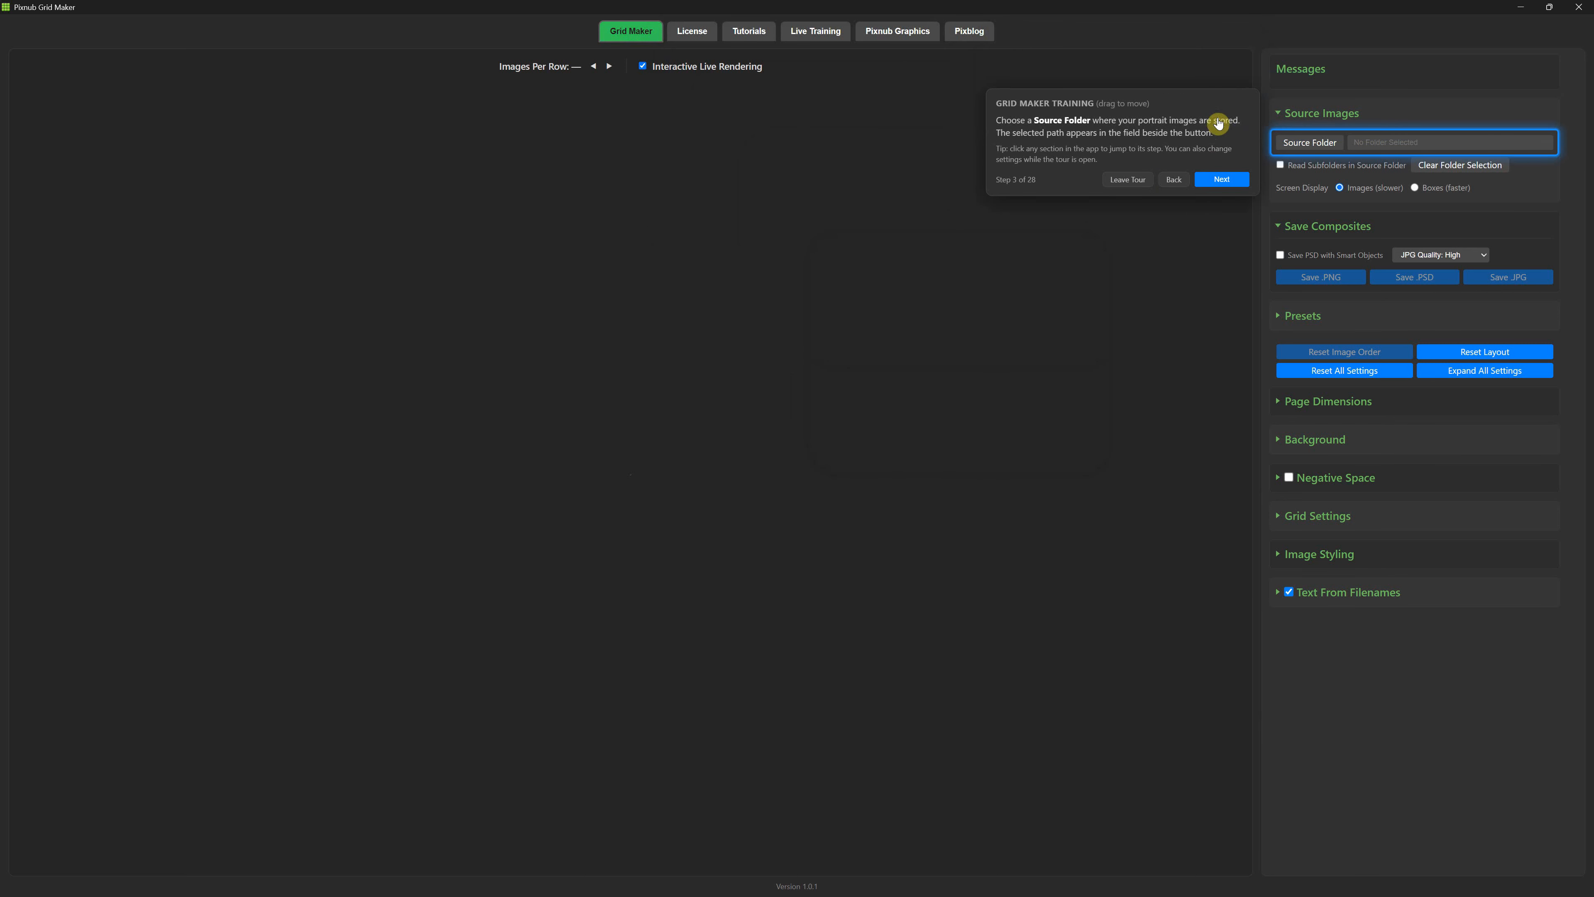
click(1241, 183)
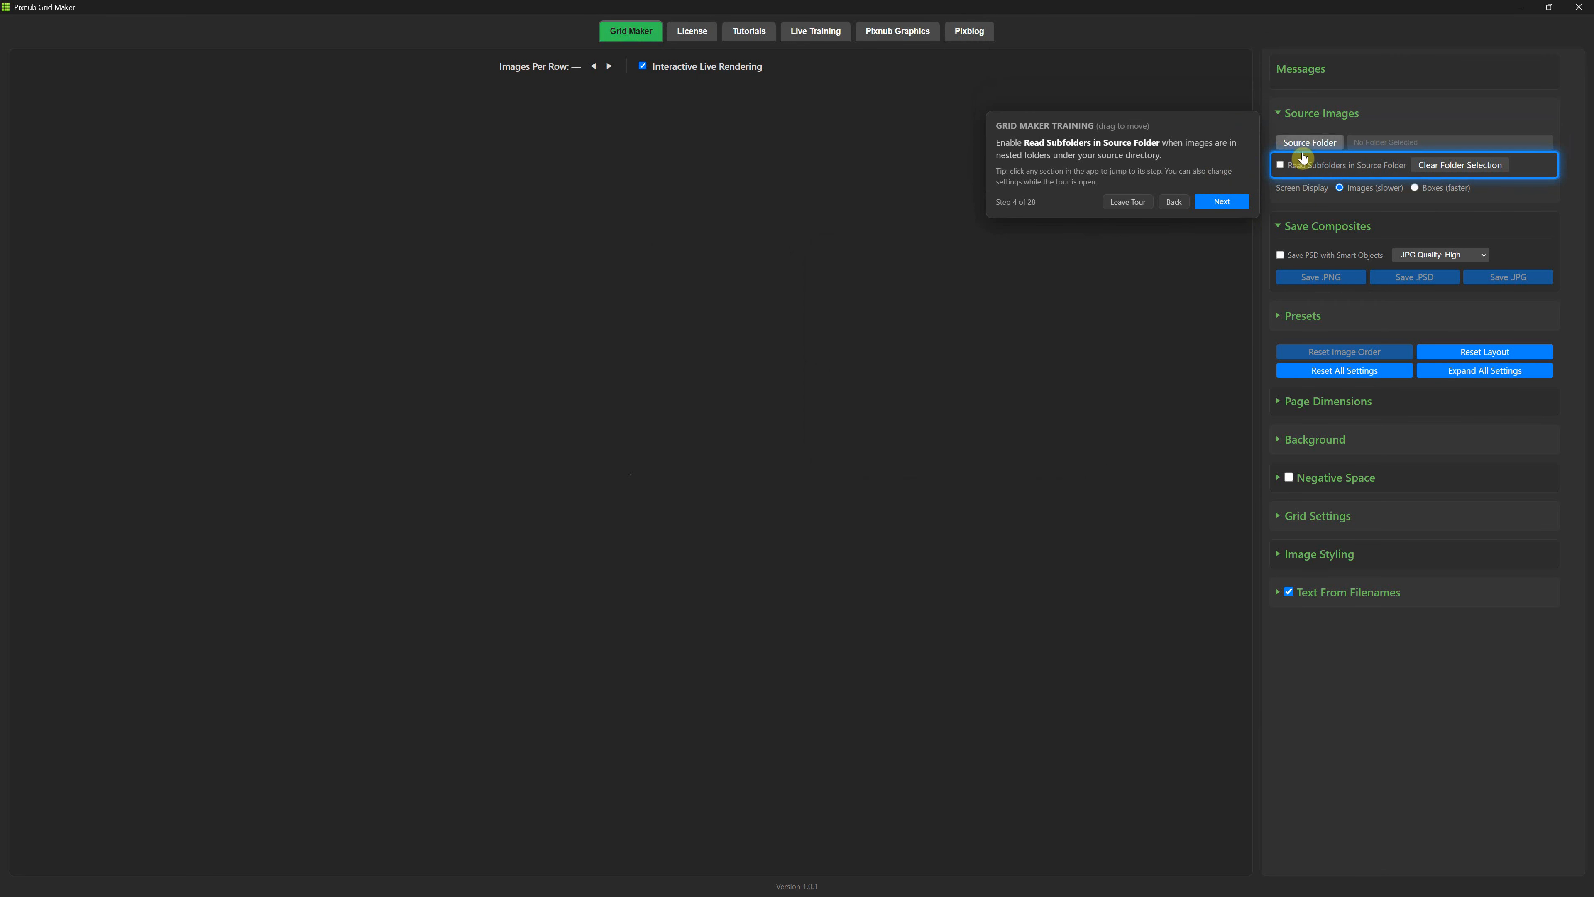
click(1173, 202)
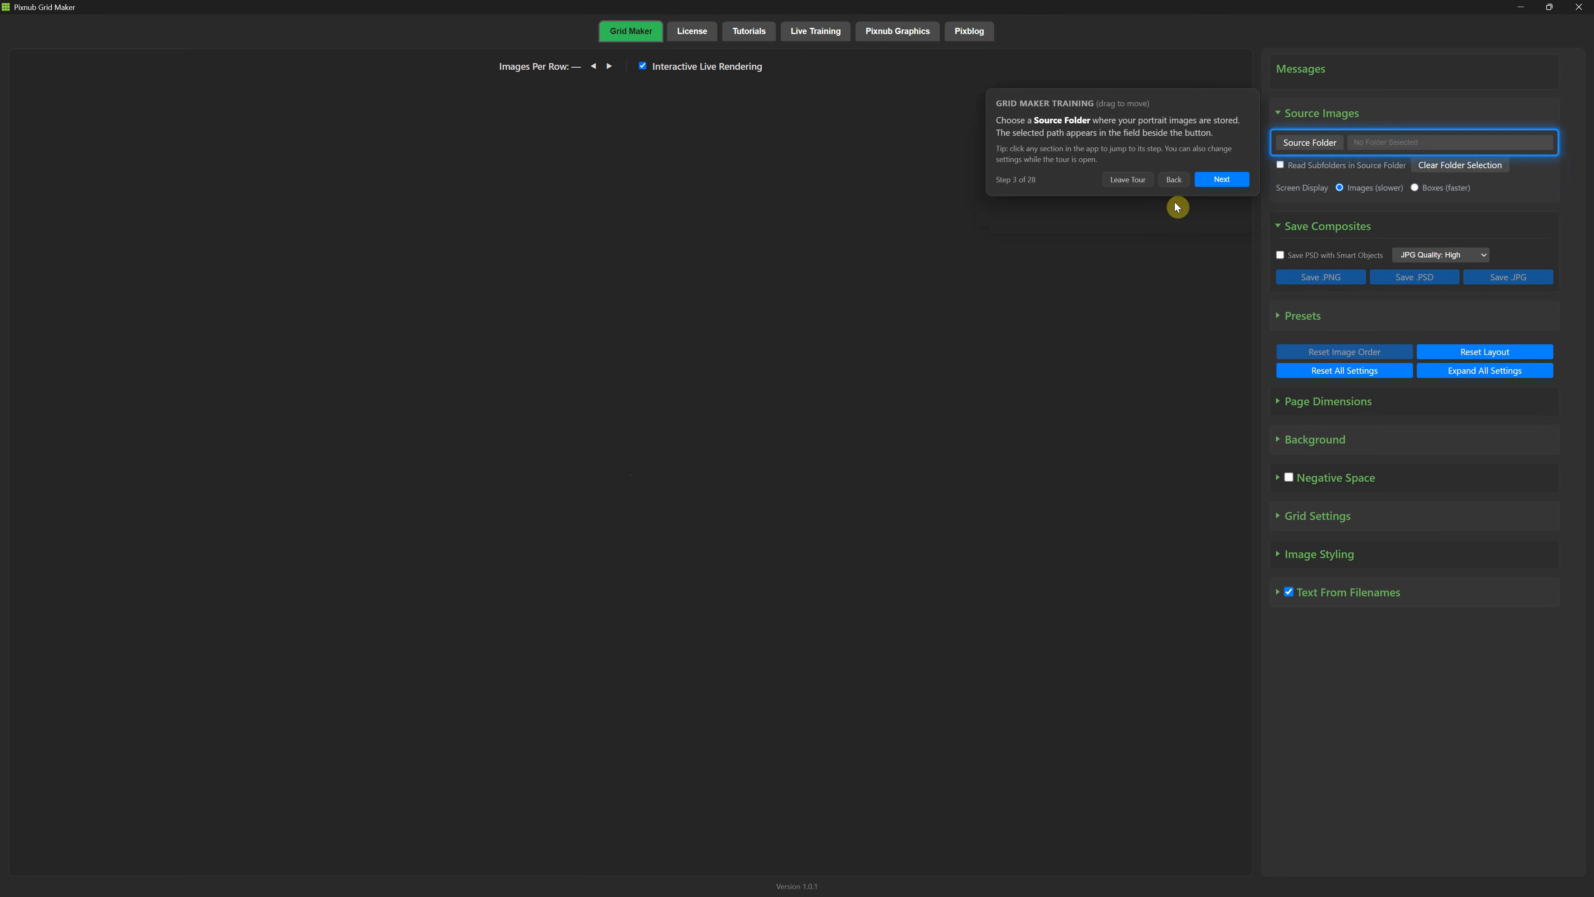
Load the portrait images by choosing the class folder on the Desktop as the source folder.
click(1311, 144)
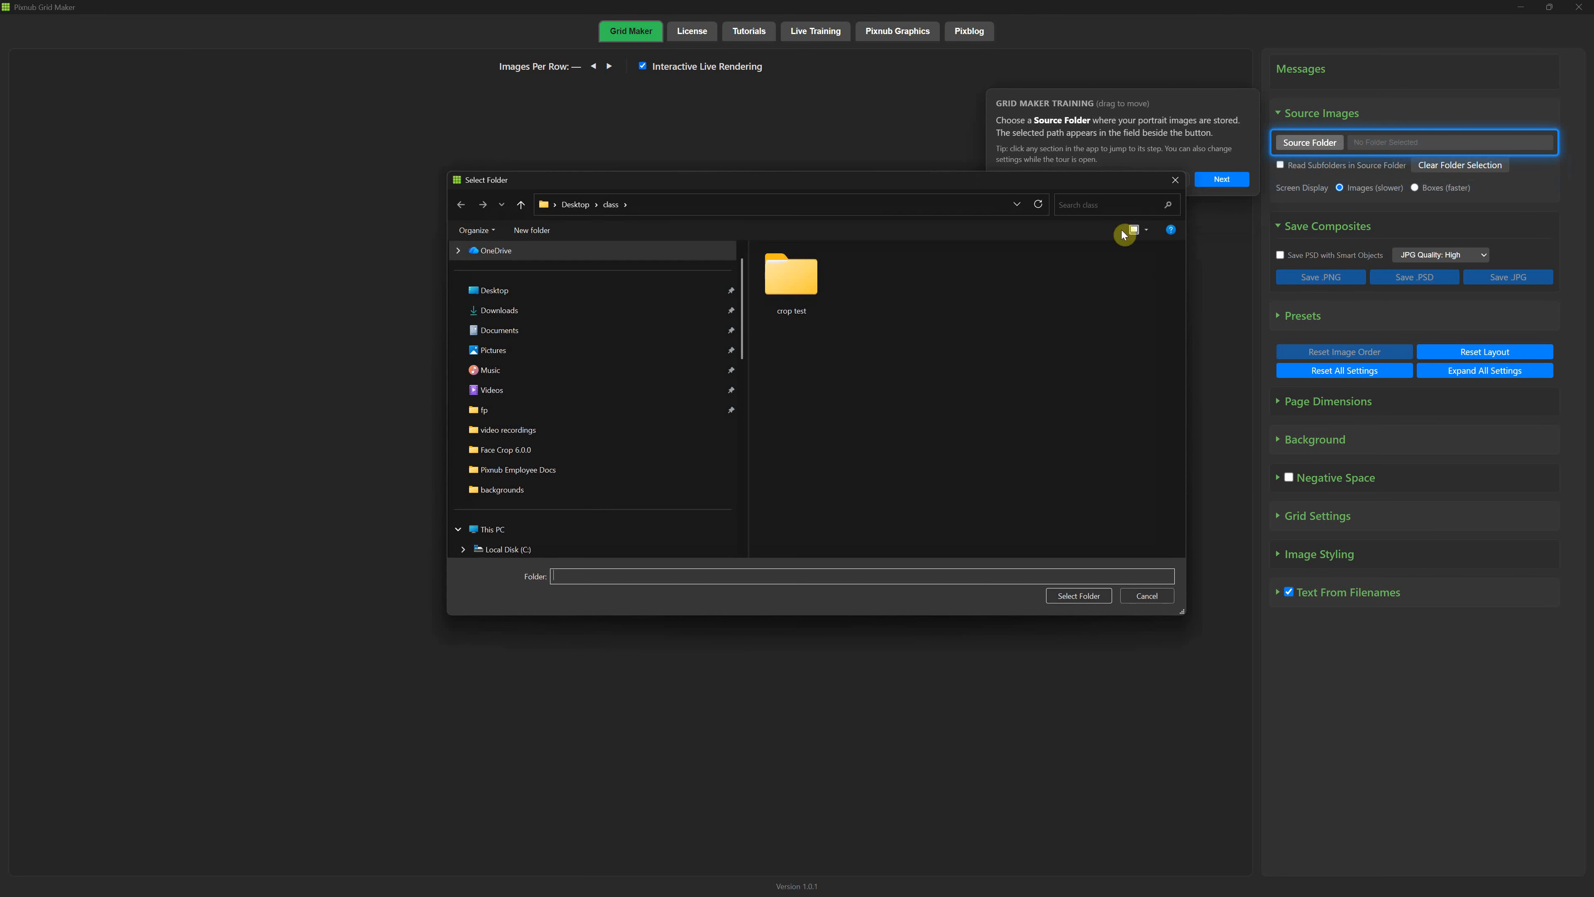
click(505, 291)
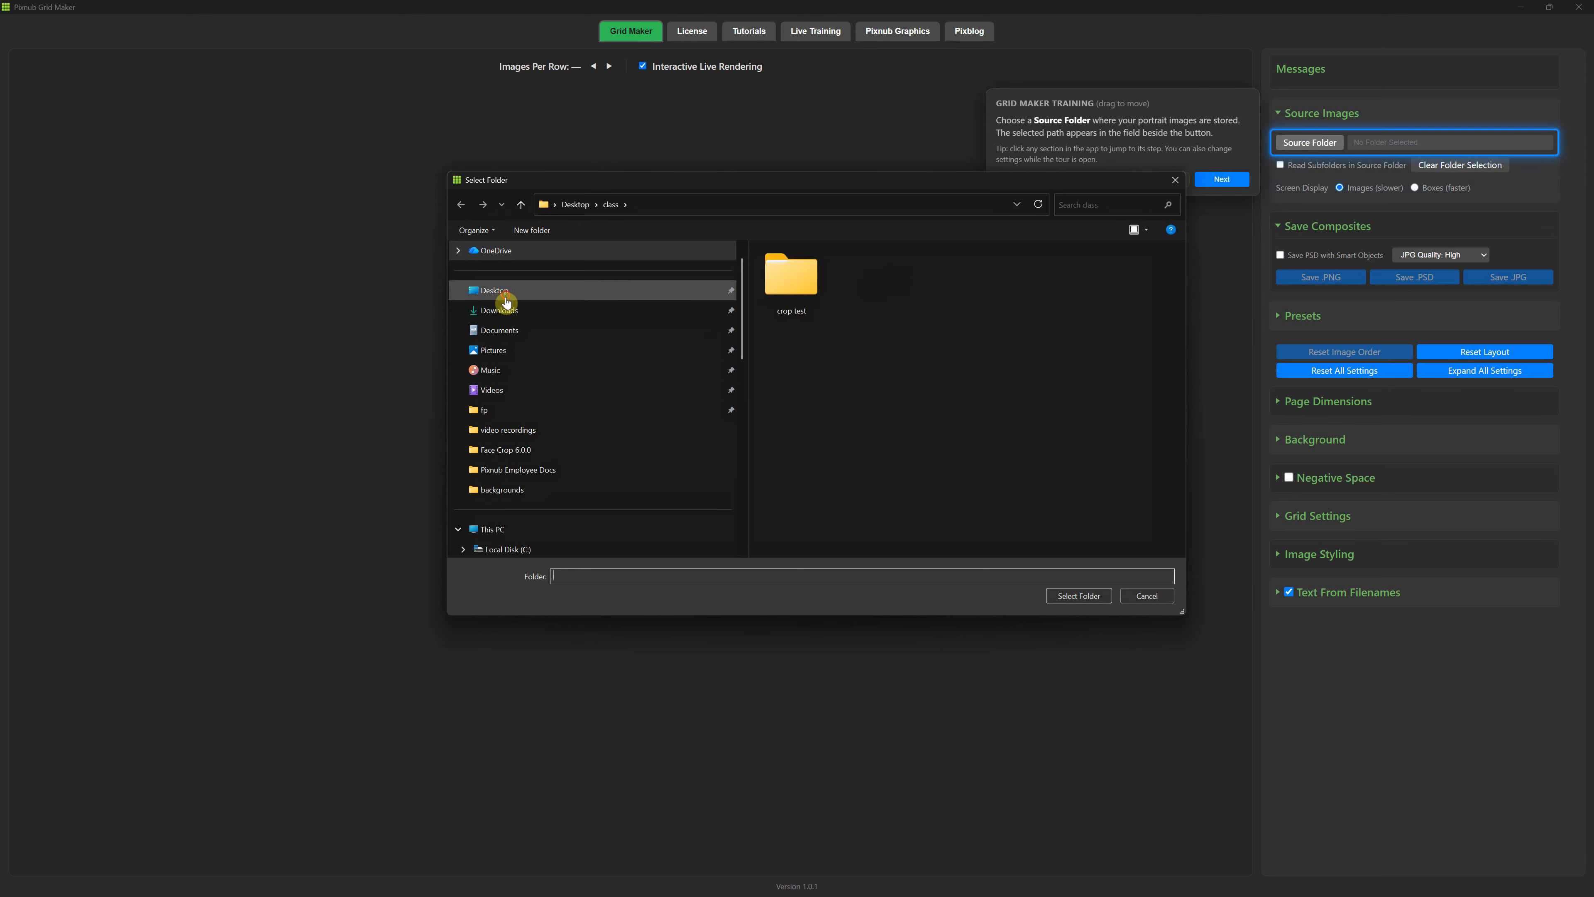
click(1080, 595)
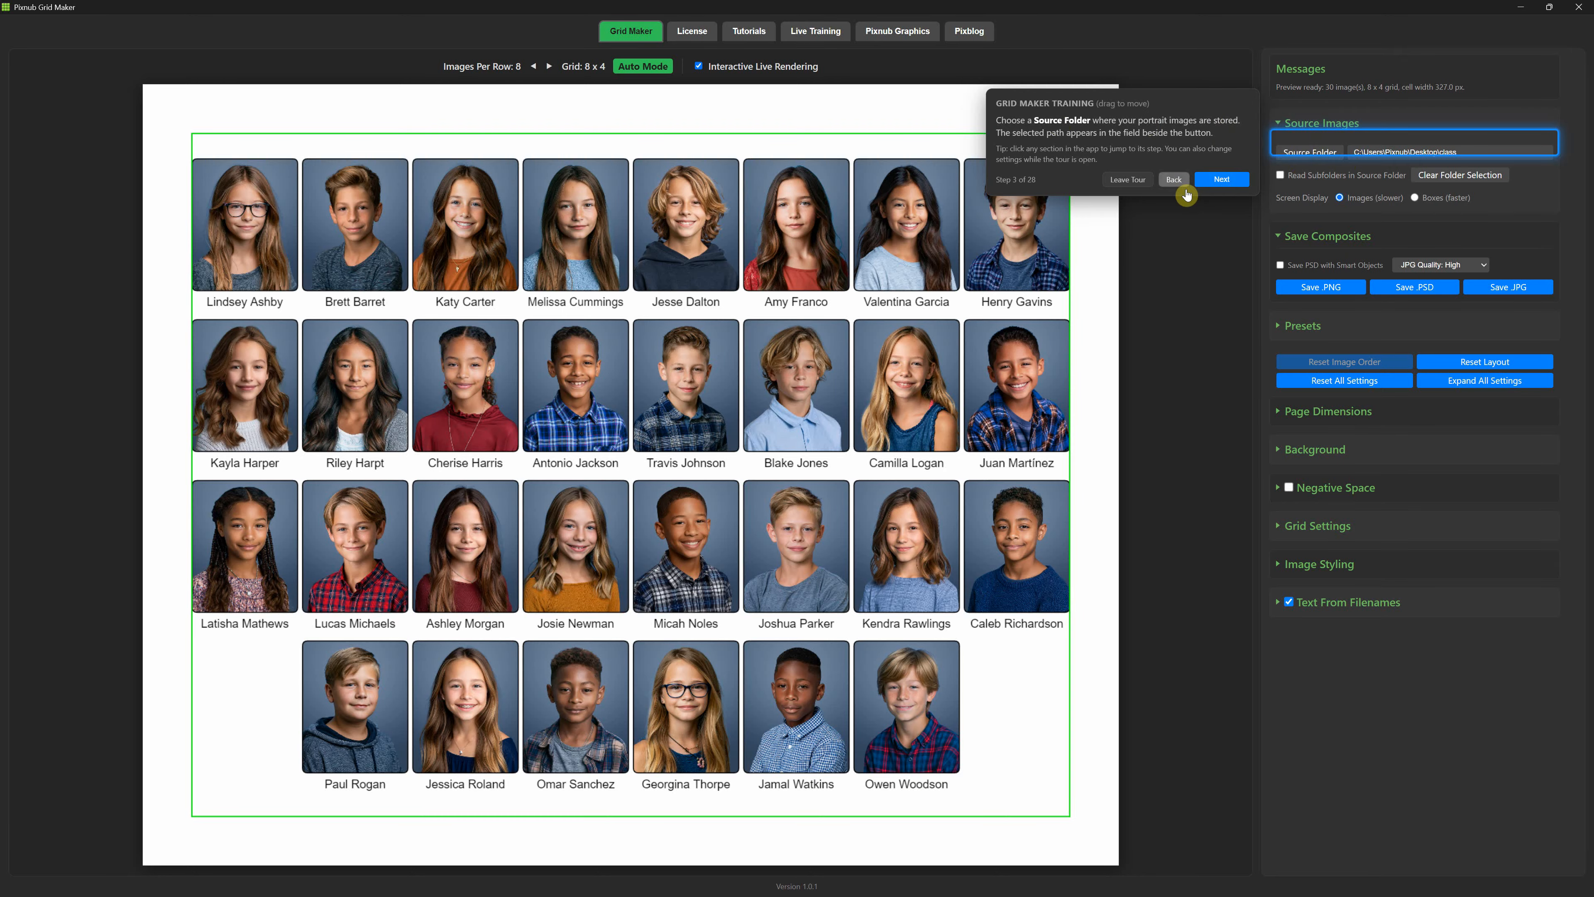
View the tour's pages on Screen Display, Grid Settings and Image Styling, and leave the tour.
click(1222, 179)
click(1222, 219)
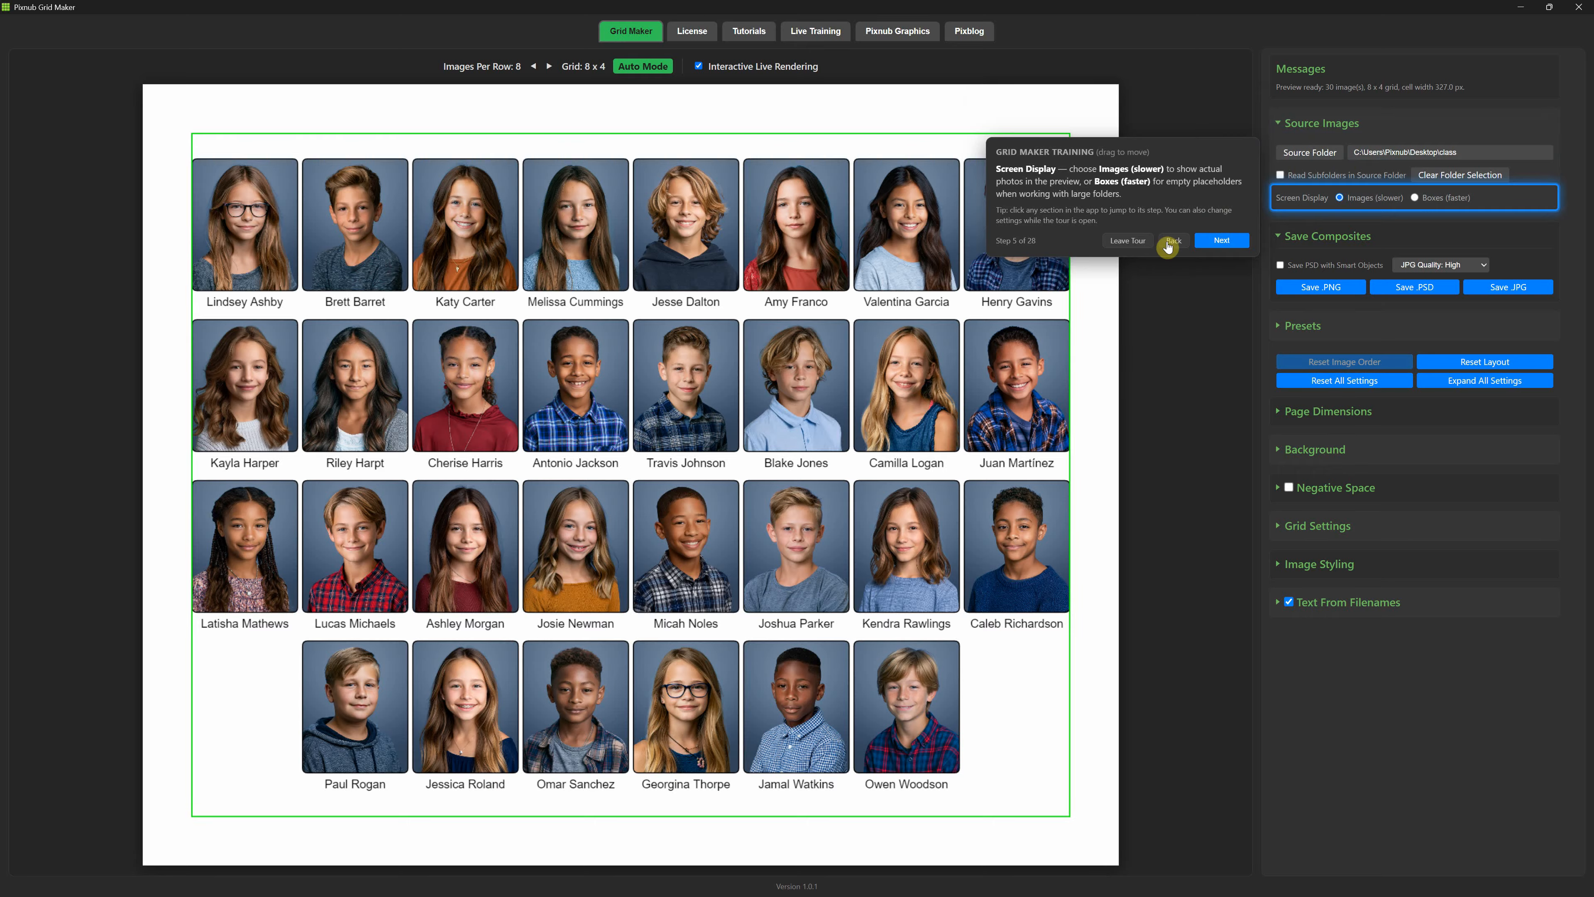
click(1370, 531)
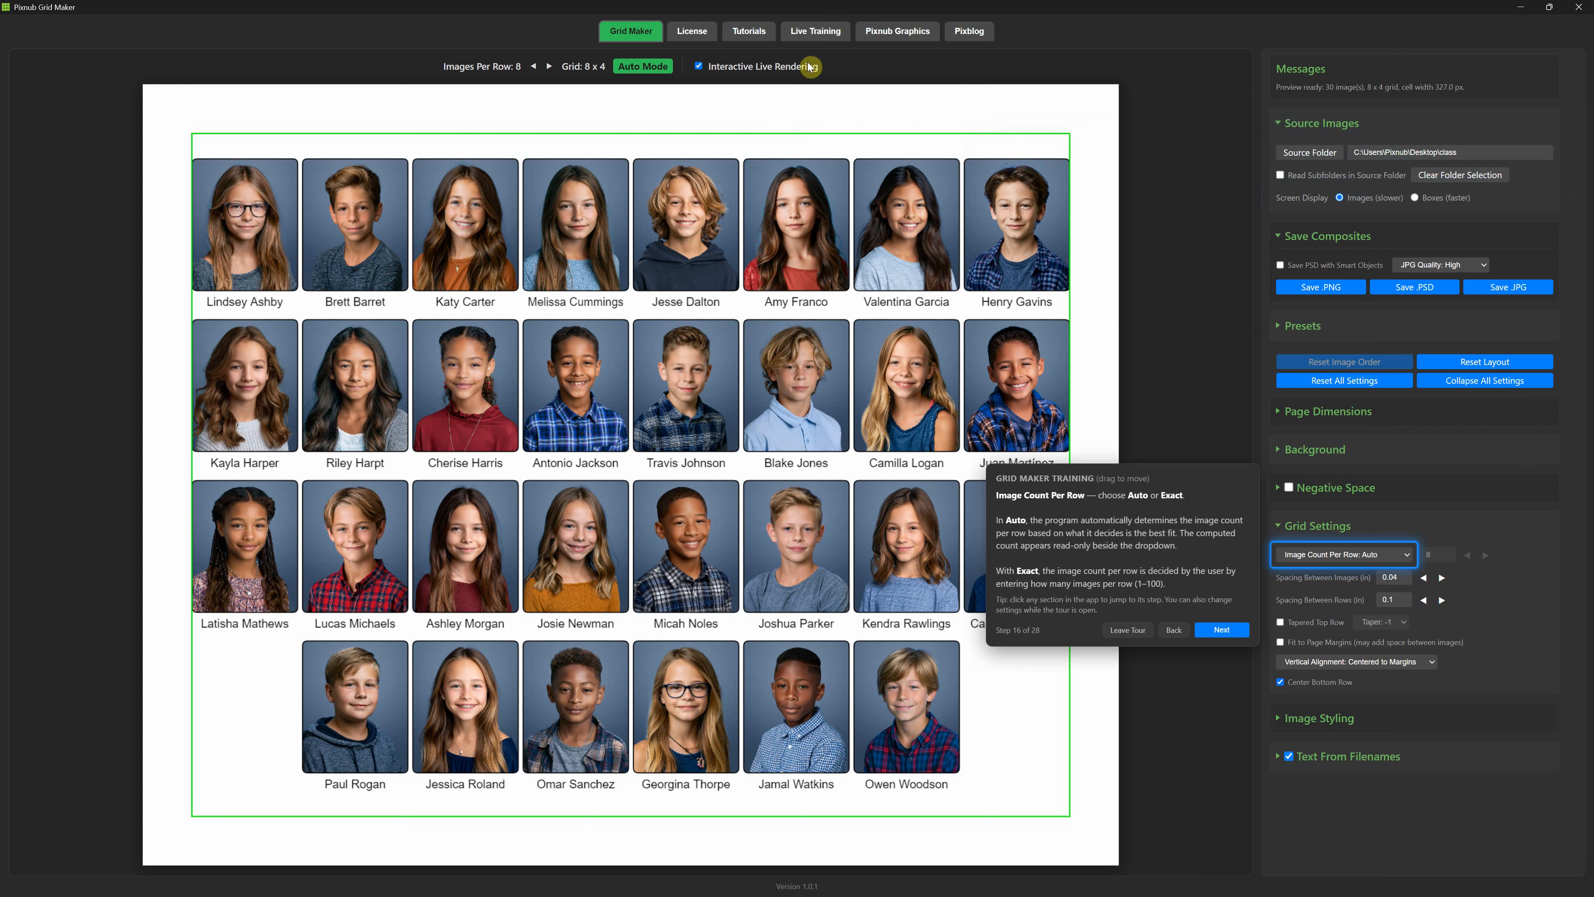
click(1337, 719)
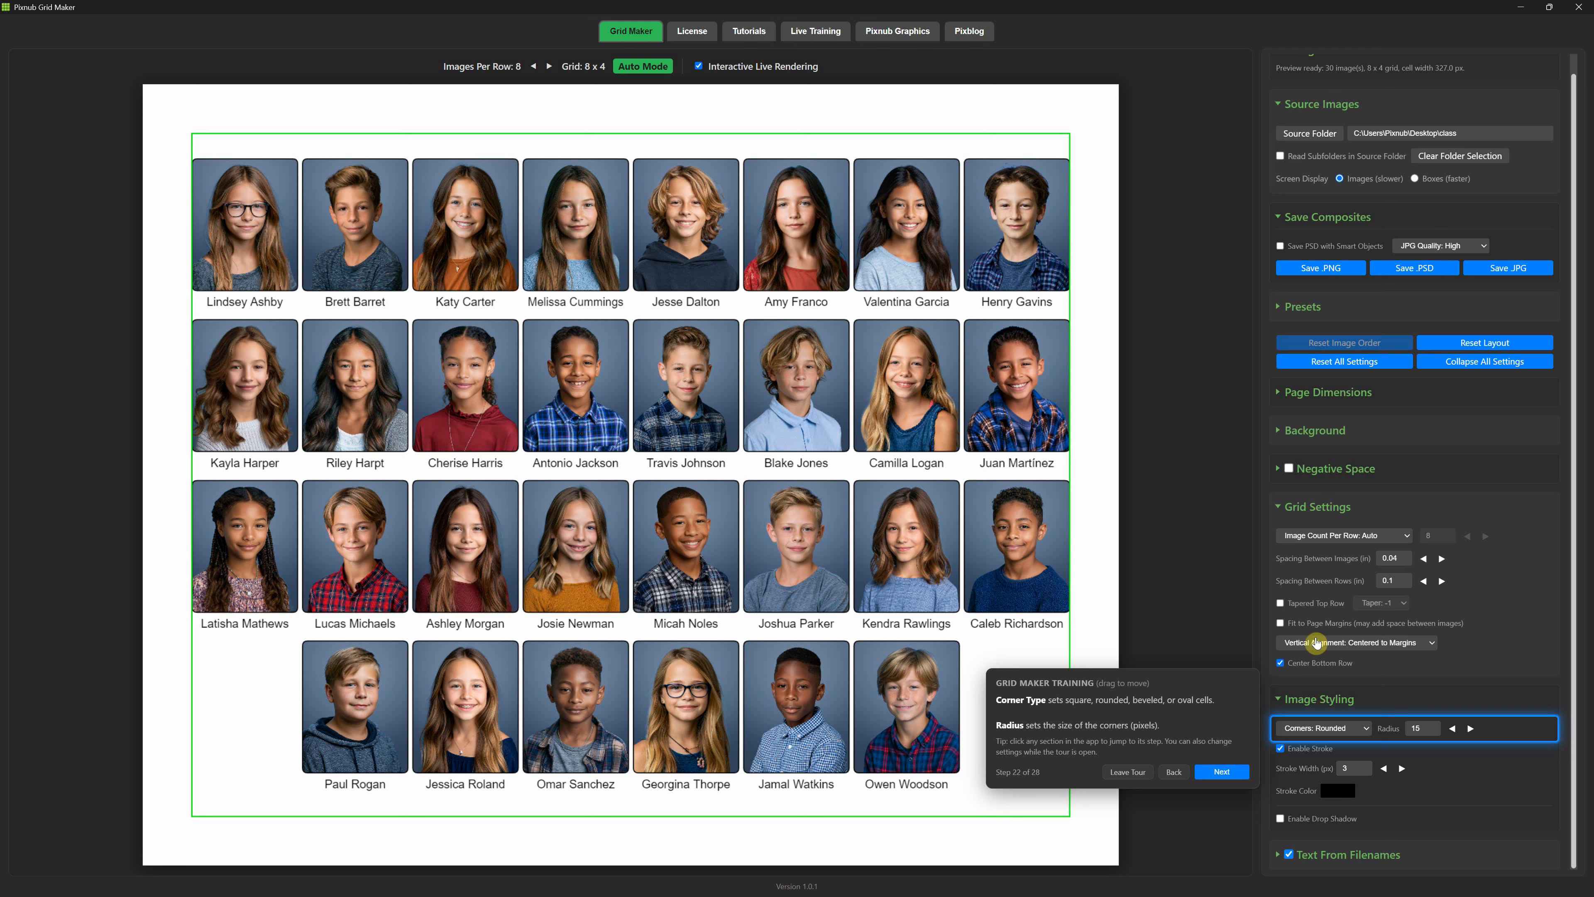
click(1426, 572)
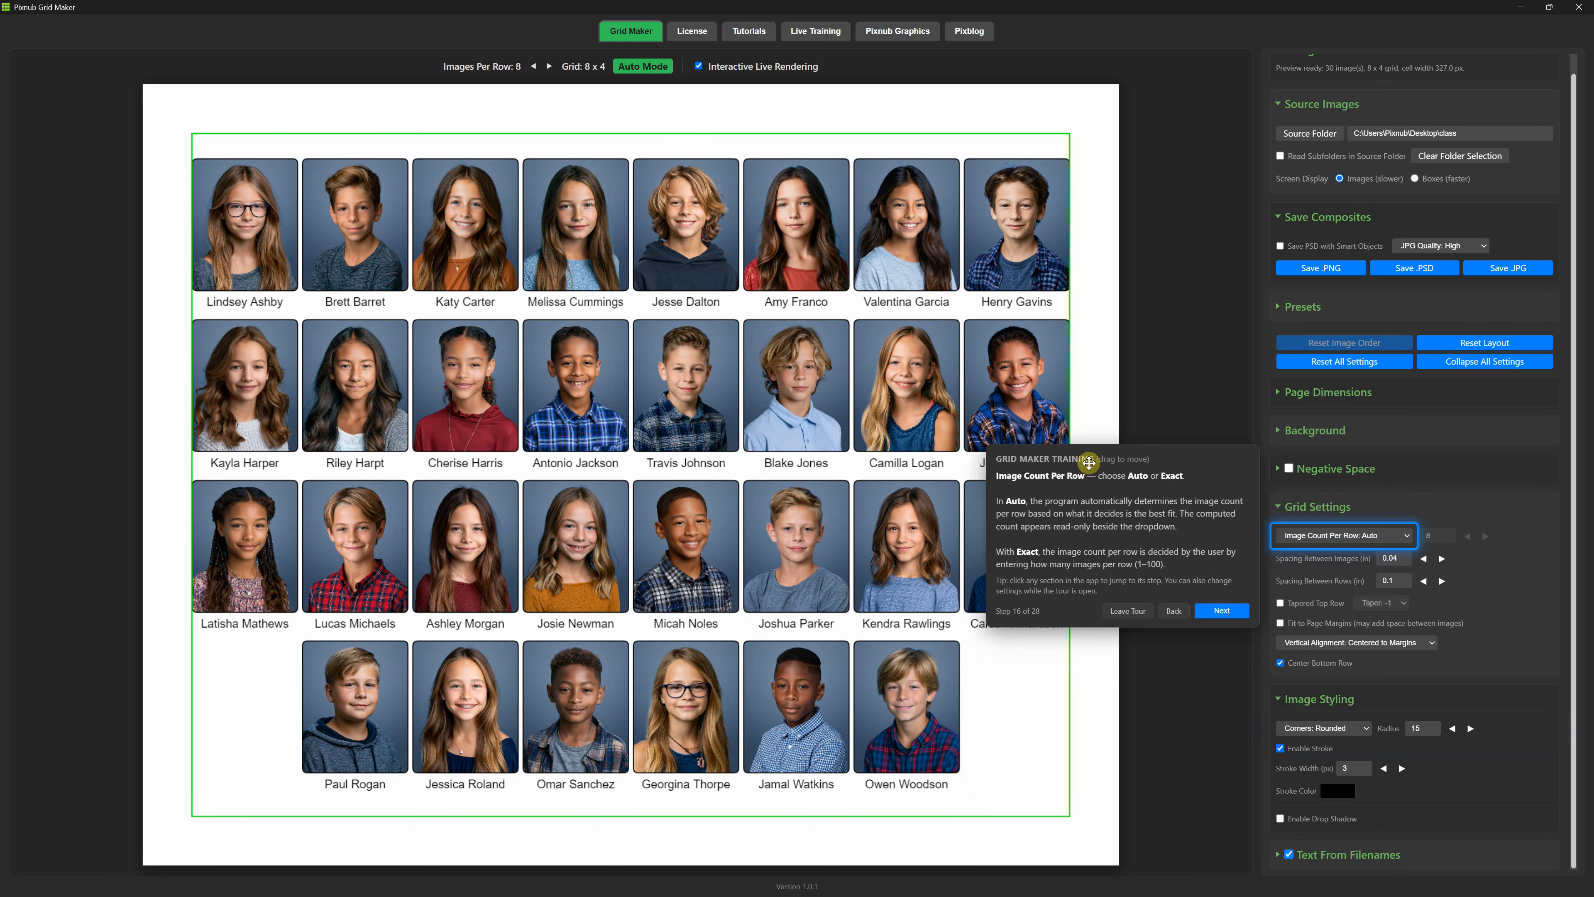
click(1135, 615)
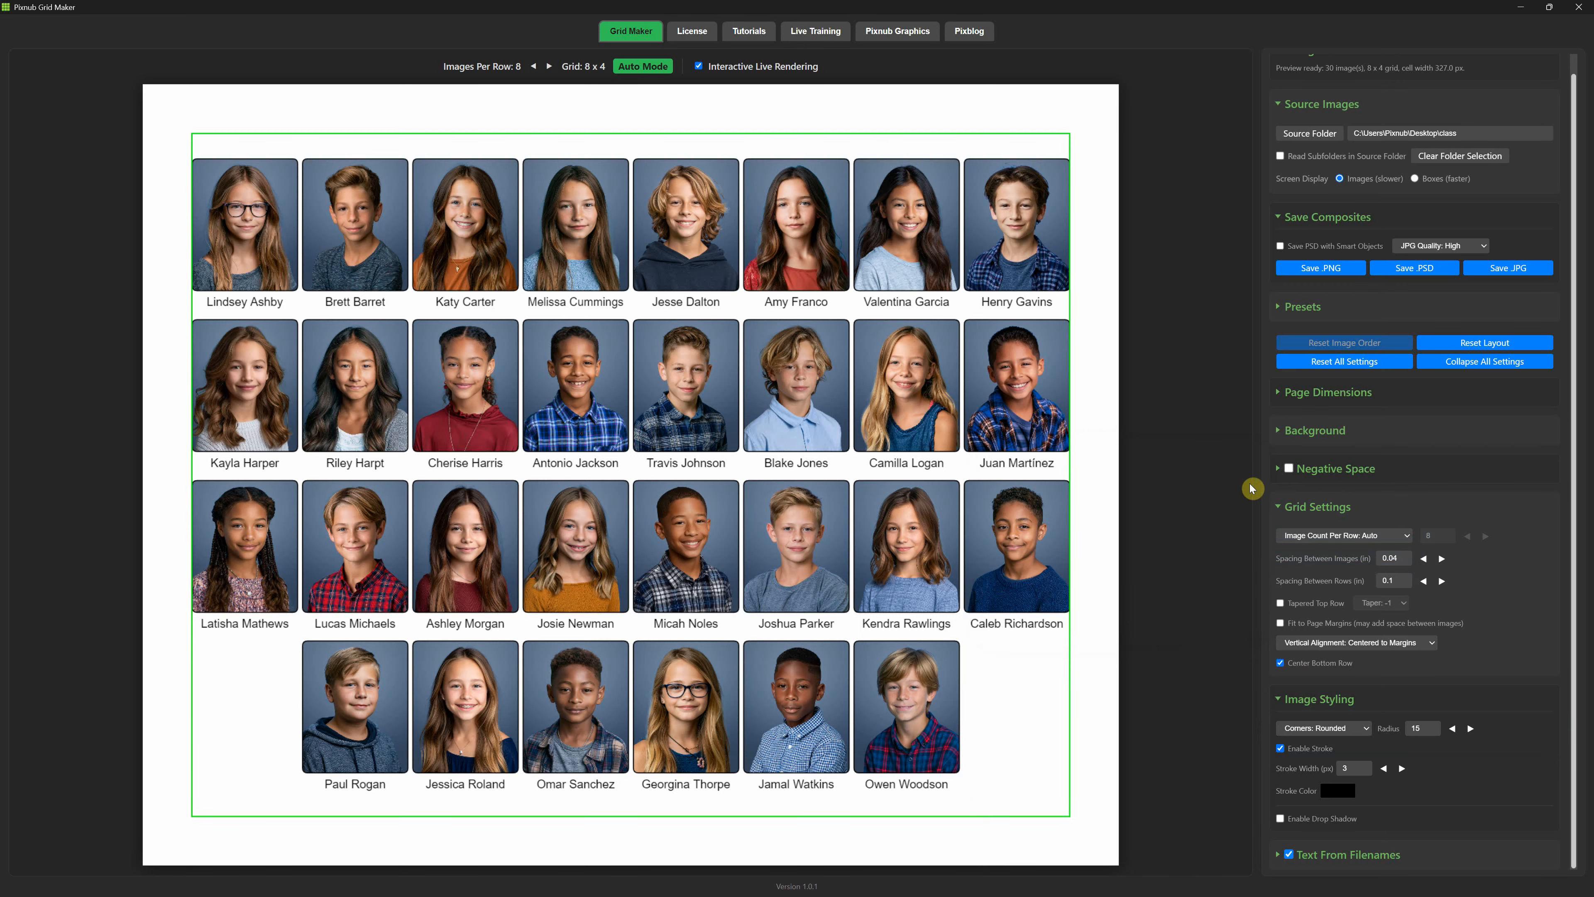
Collapse all settings sections, expand them again and look through the available options.
click(1454, 362)
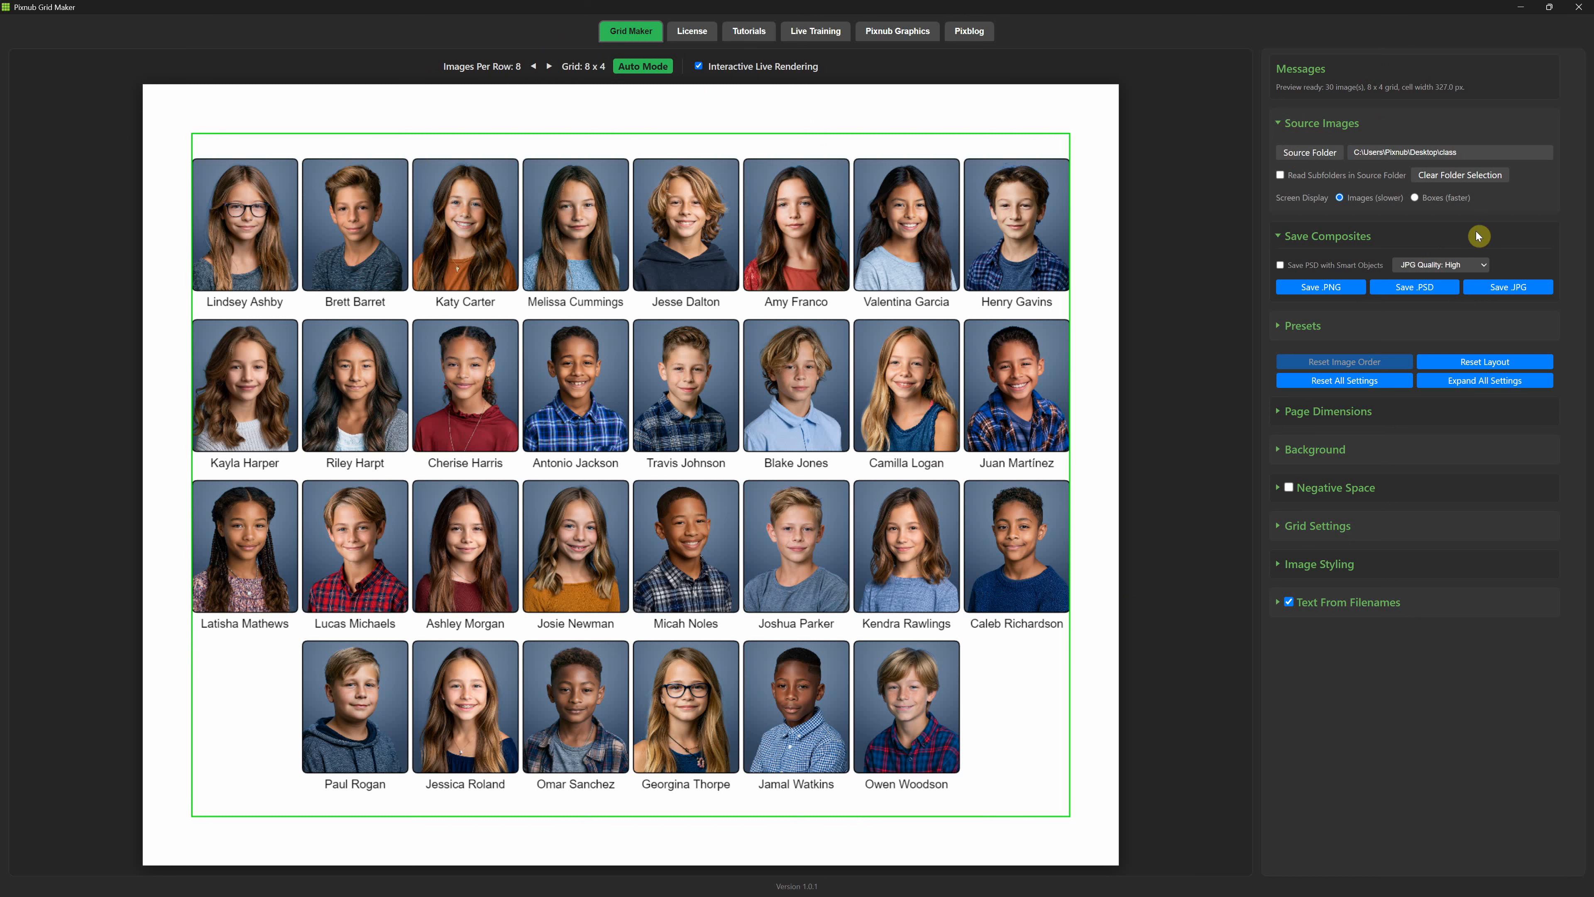
click(1501, 394)
scroll(1454, 323, down, 10)
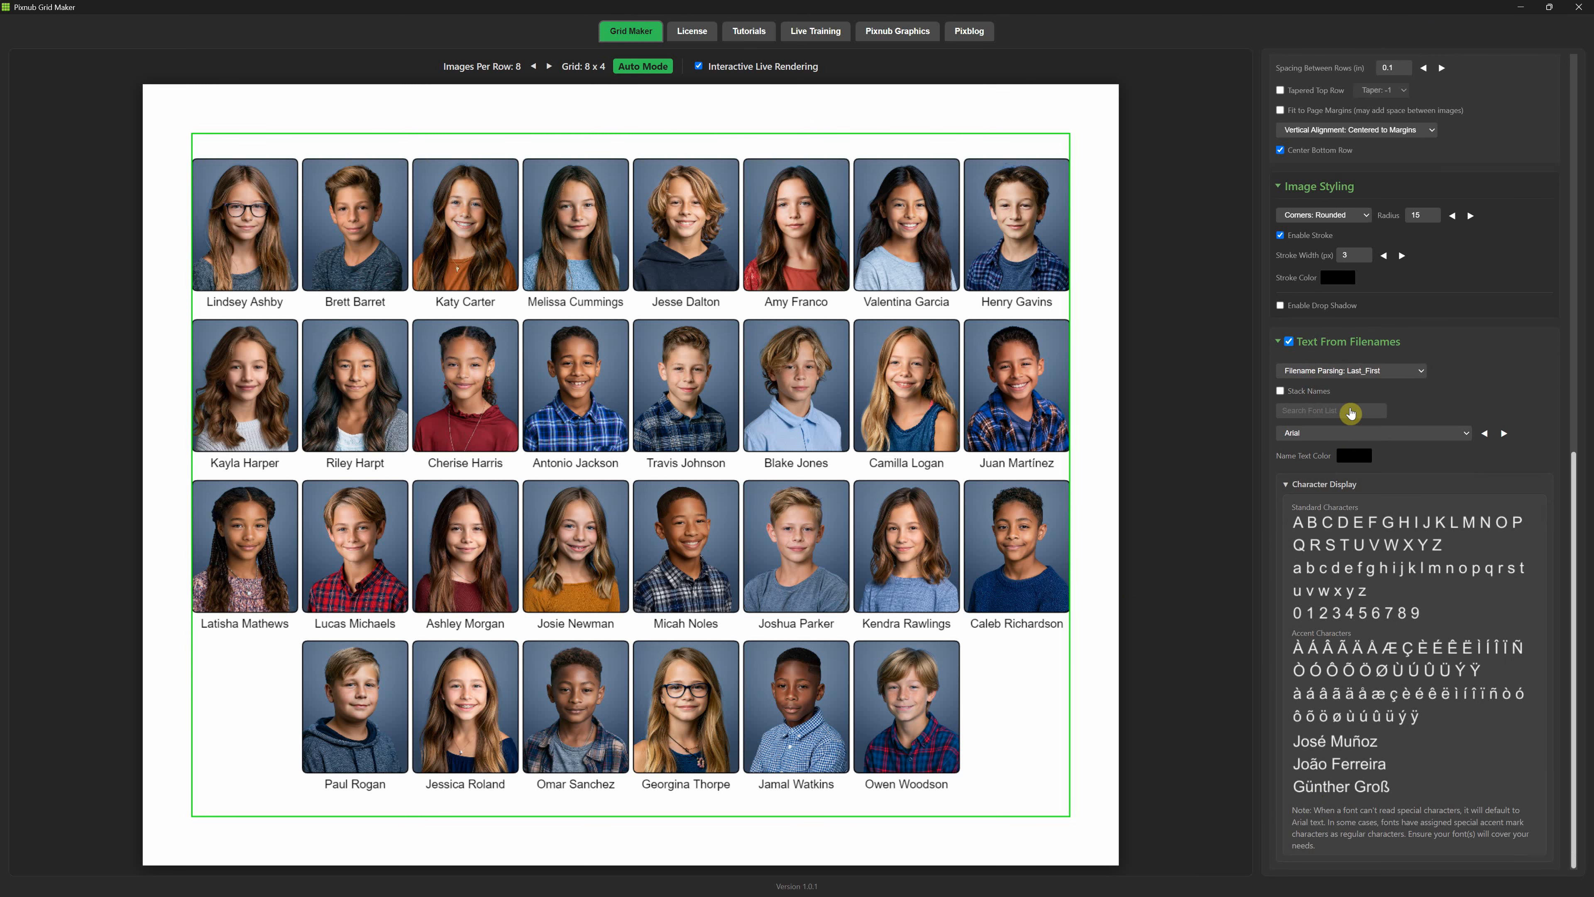
scroll(1353, 415, up, 3)
scroll(1349, 456, up, 6)
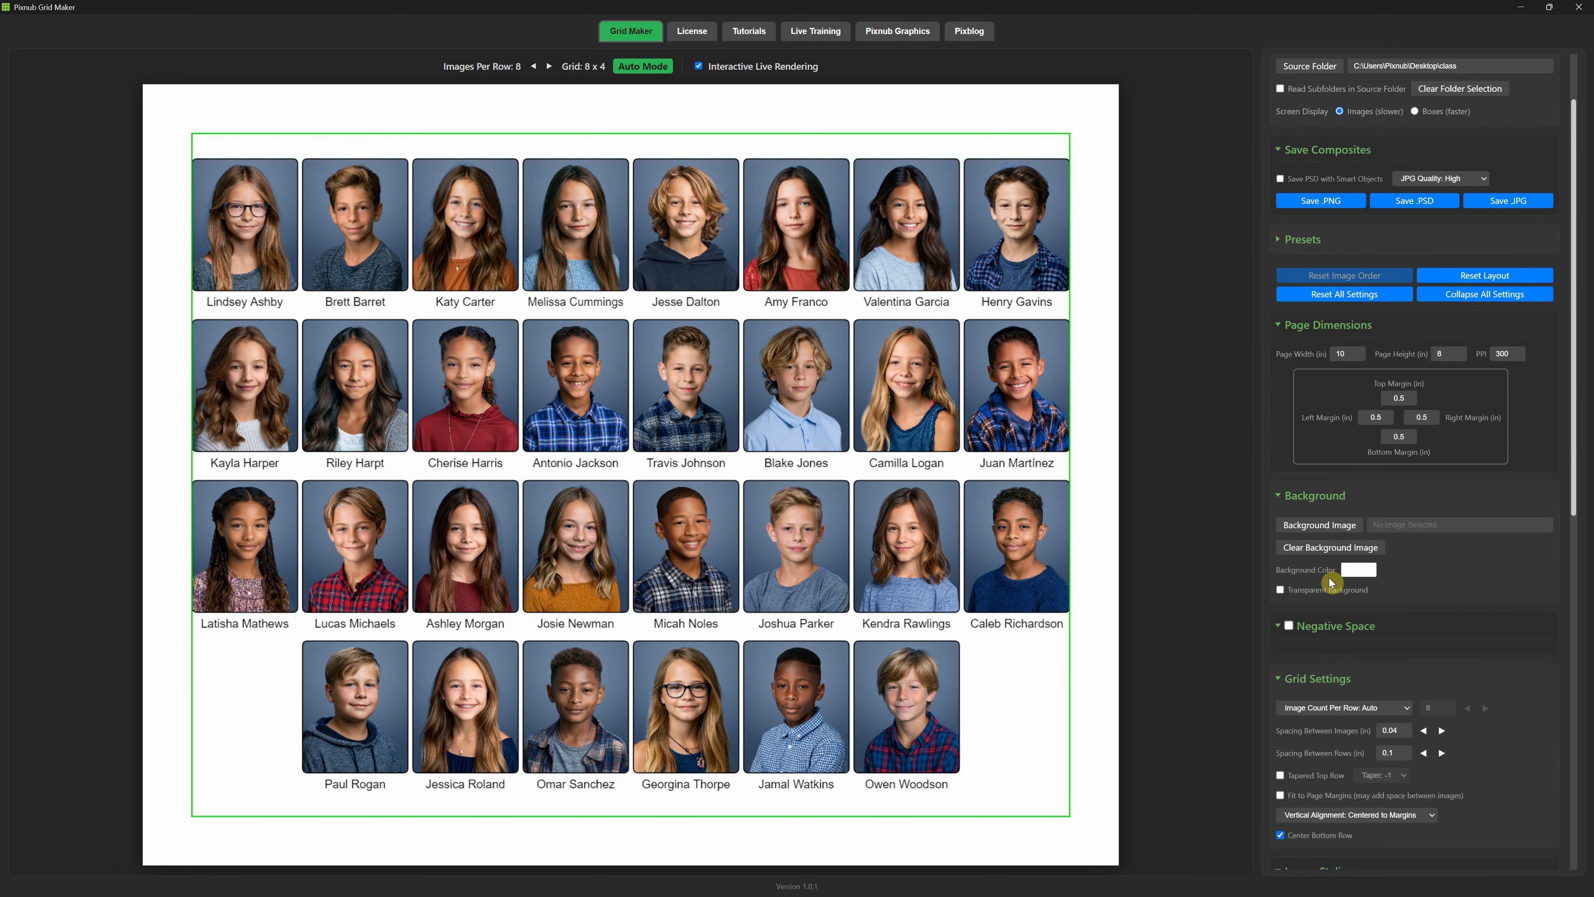
Try the Negative Space option on the portrait grid and turn it off again.
click(1289, 626)
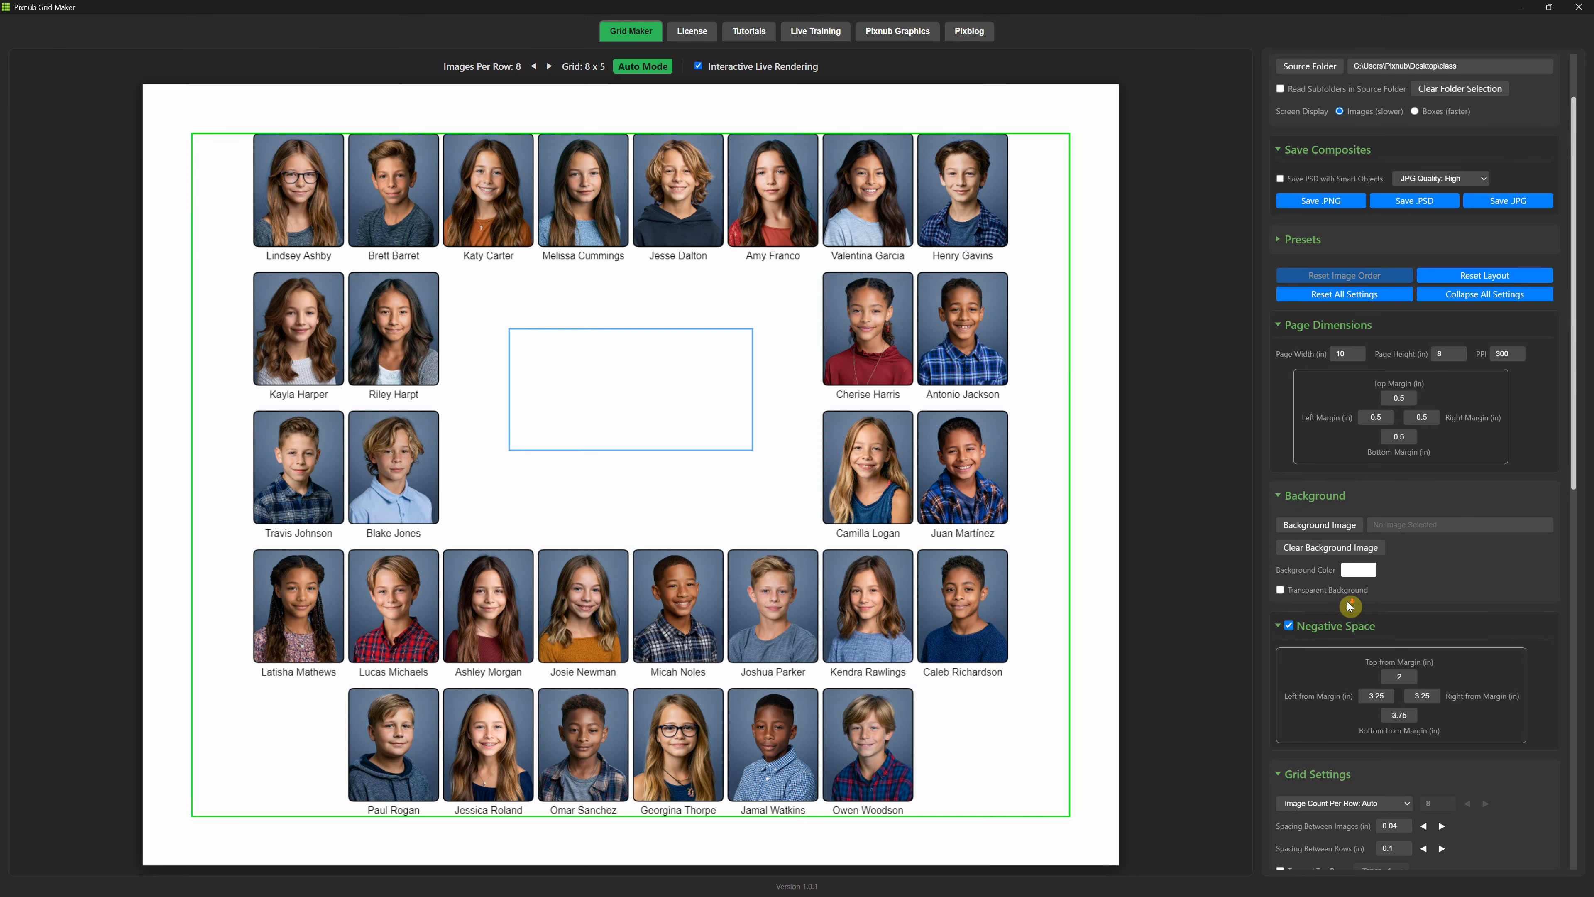
scroll(1349, 603, down, 3)
click(1290, 438)
scroll(1390, 480, up, 4)
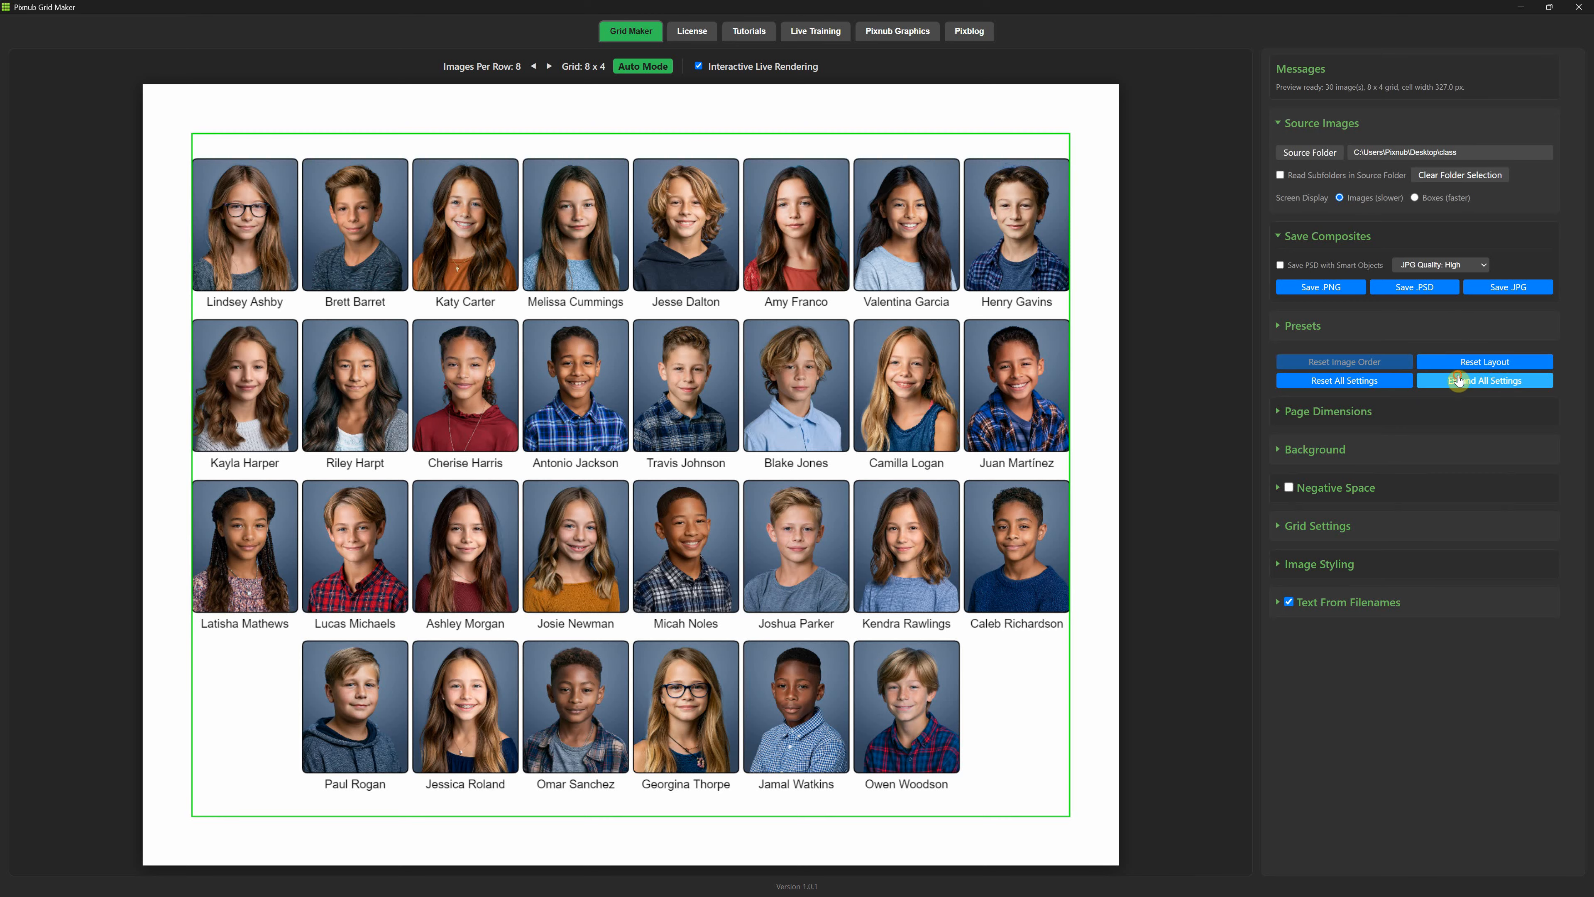
Review the expanded settings down to the Character Display and collapse all sections.
scroll(1359, 649, down, 10)
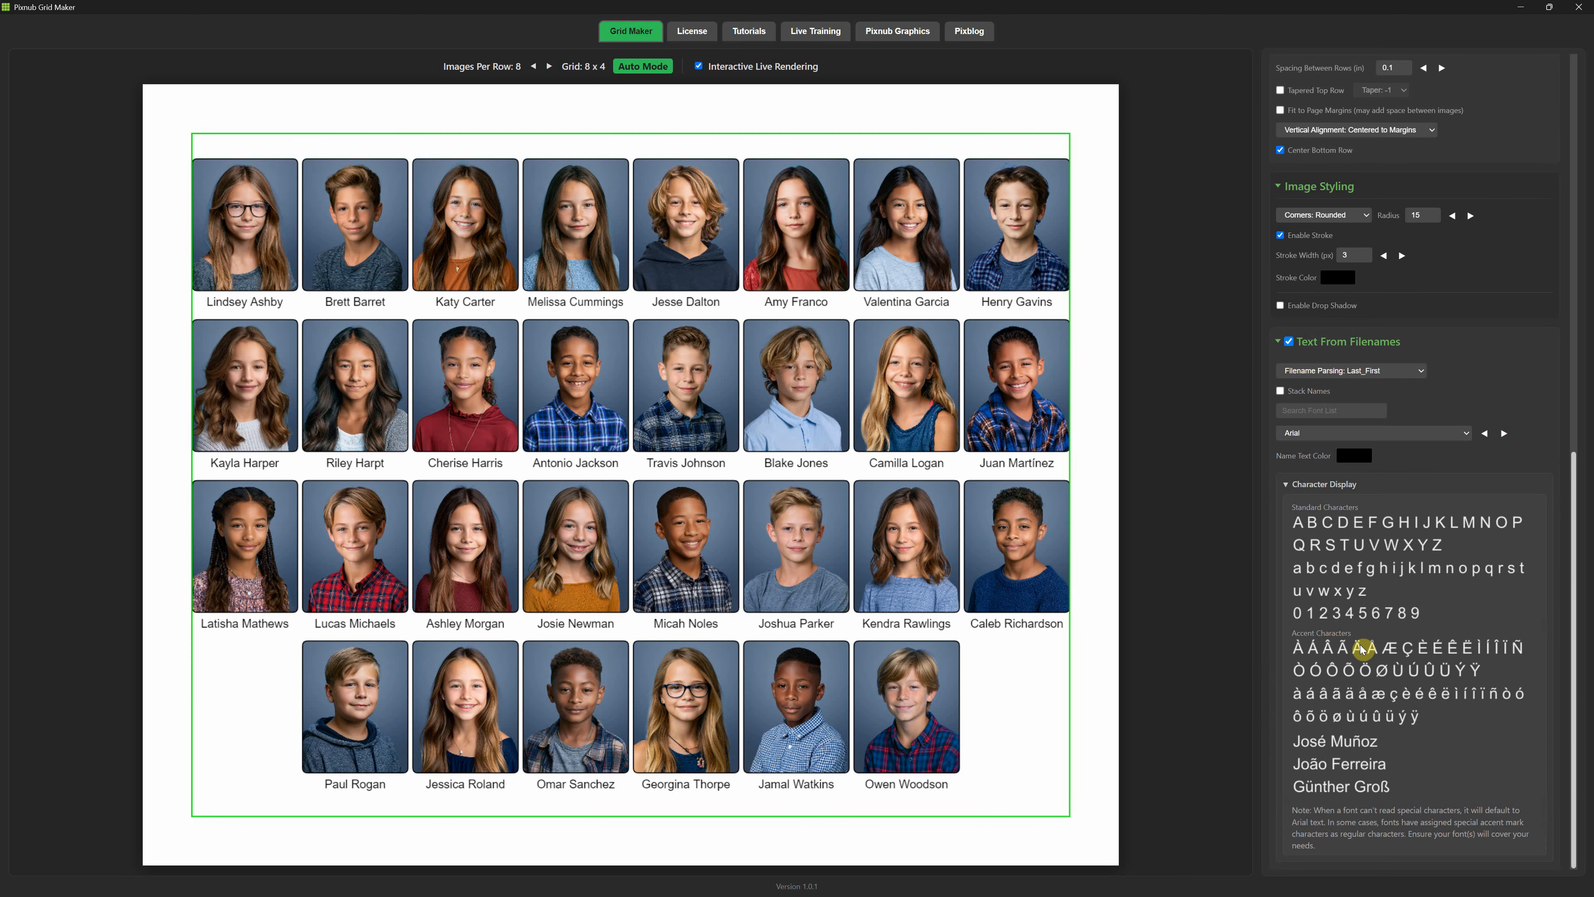
scroll(1363, 649, up, 10)
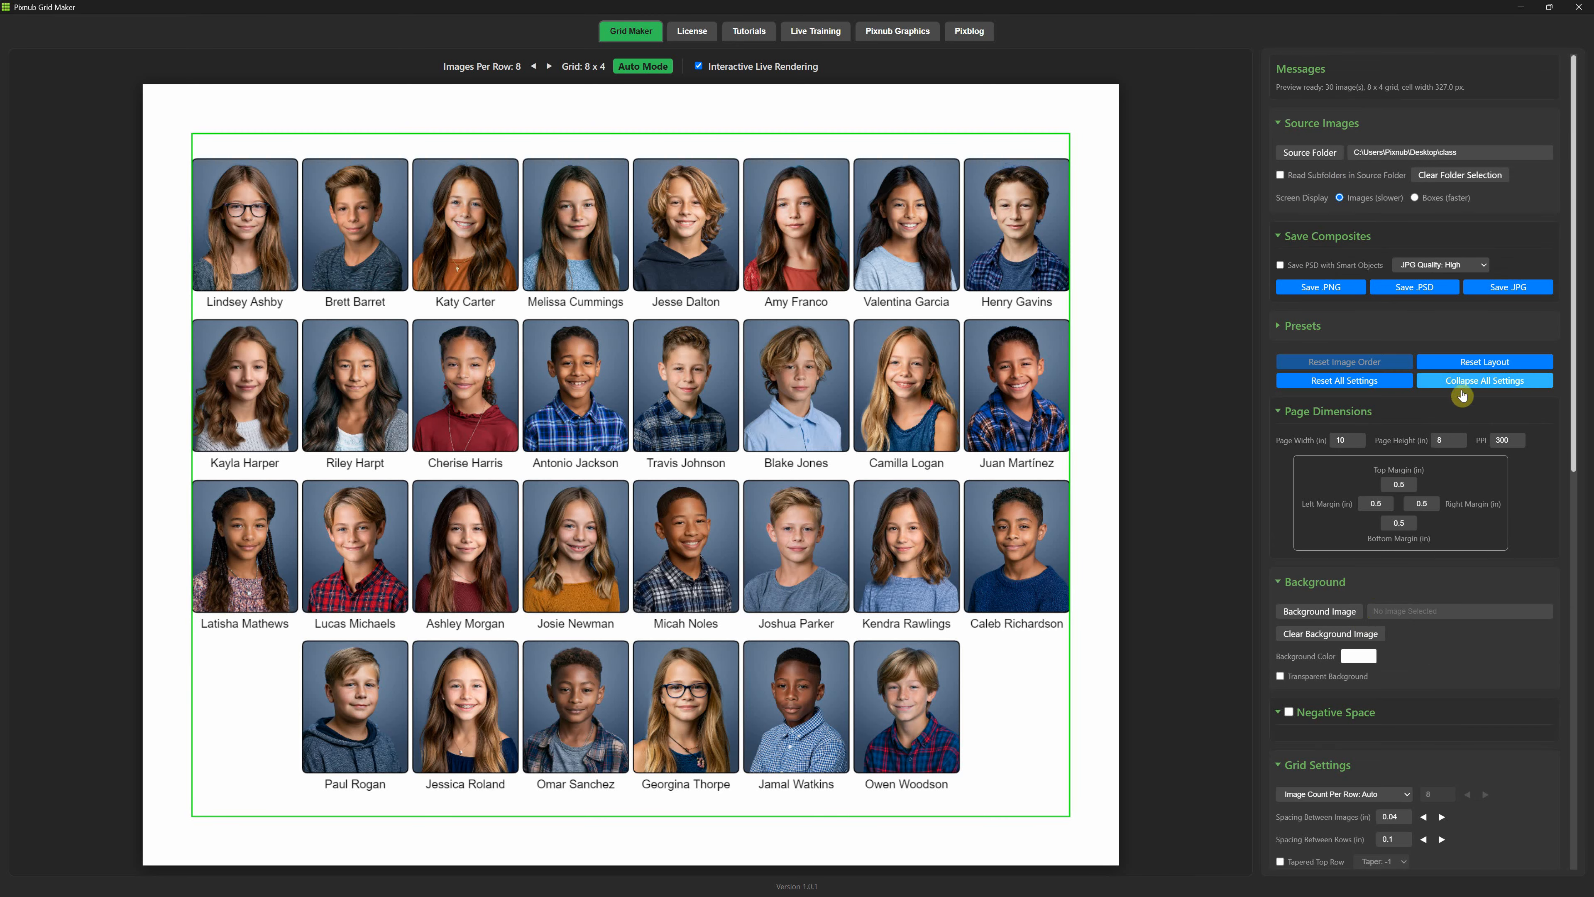
click(1463, 386)
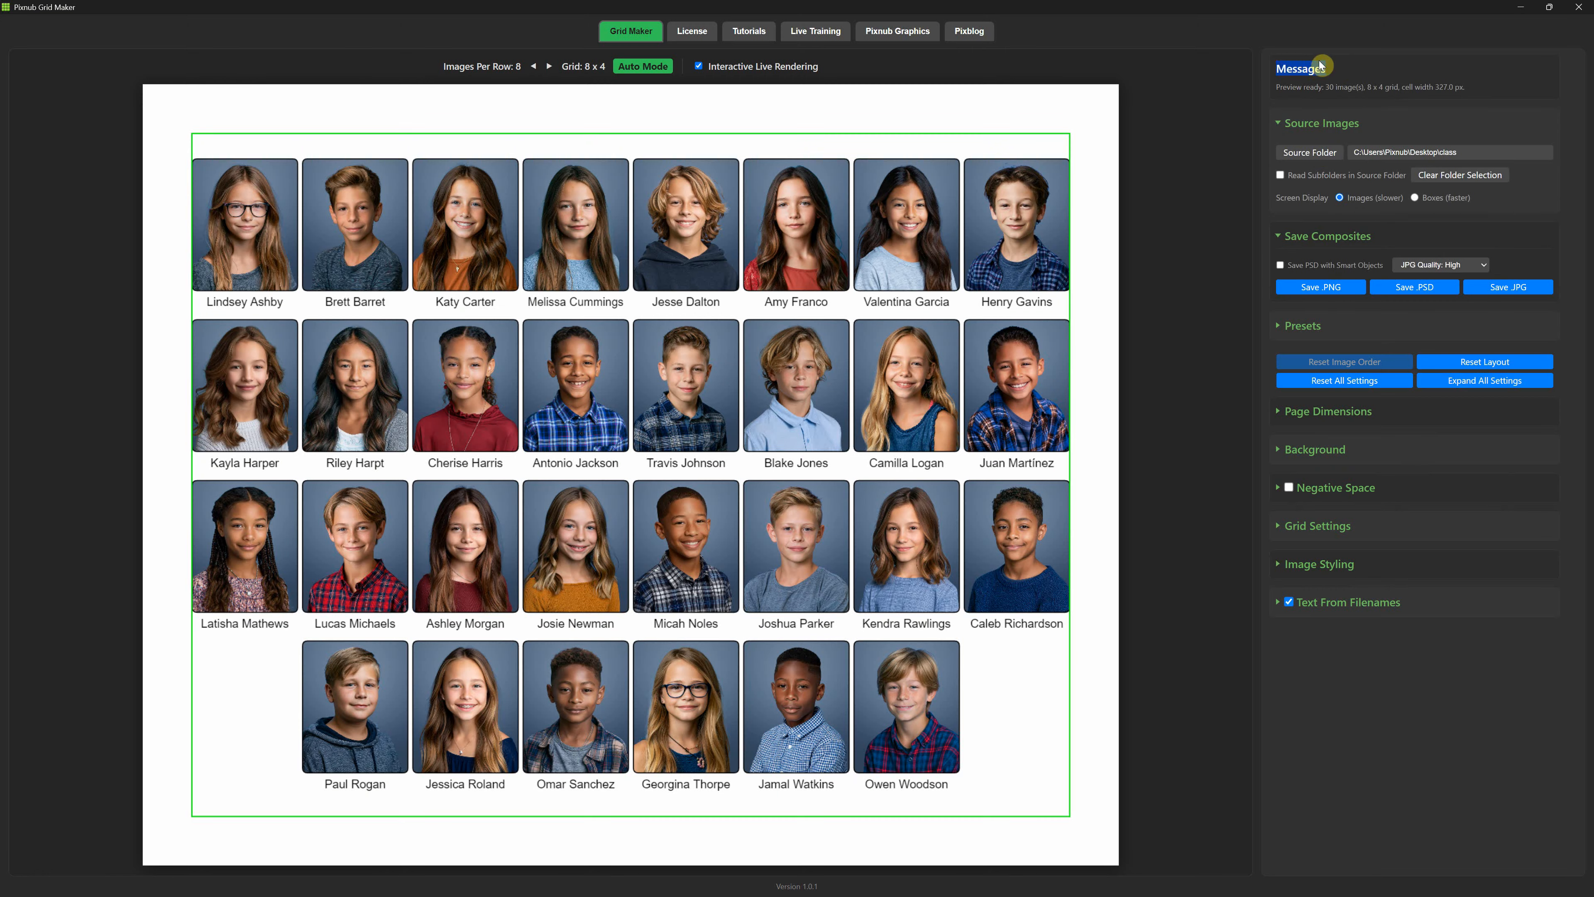
Examine the preview summary in Messages for the image count, grid size and cell width.
click(1471, 87)
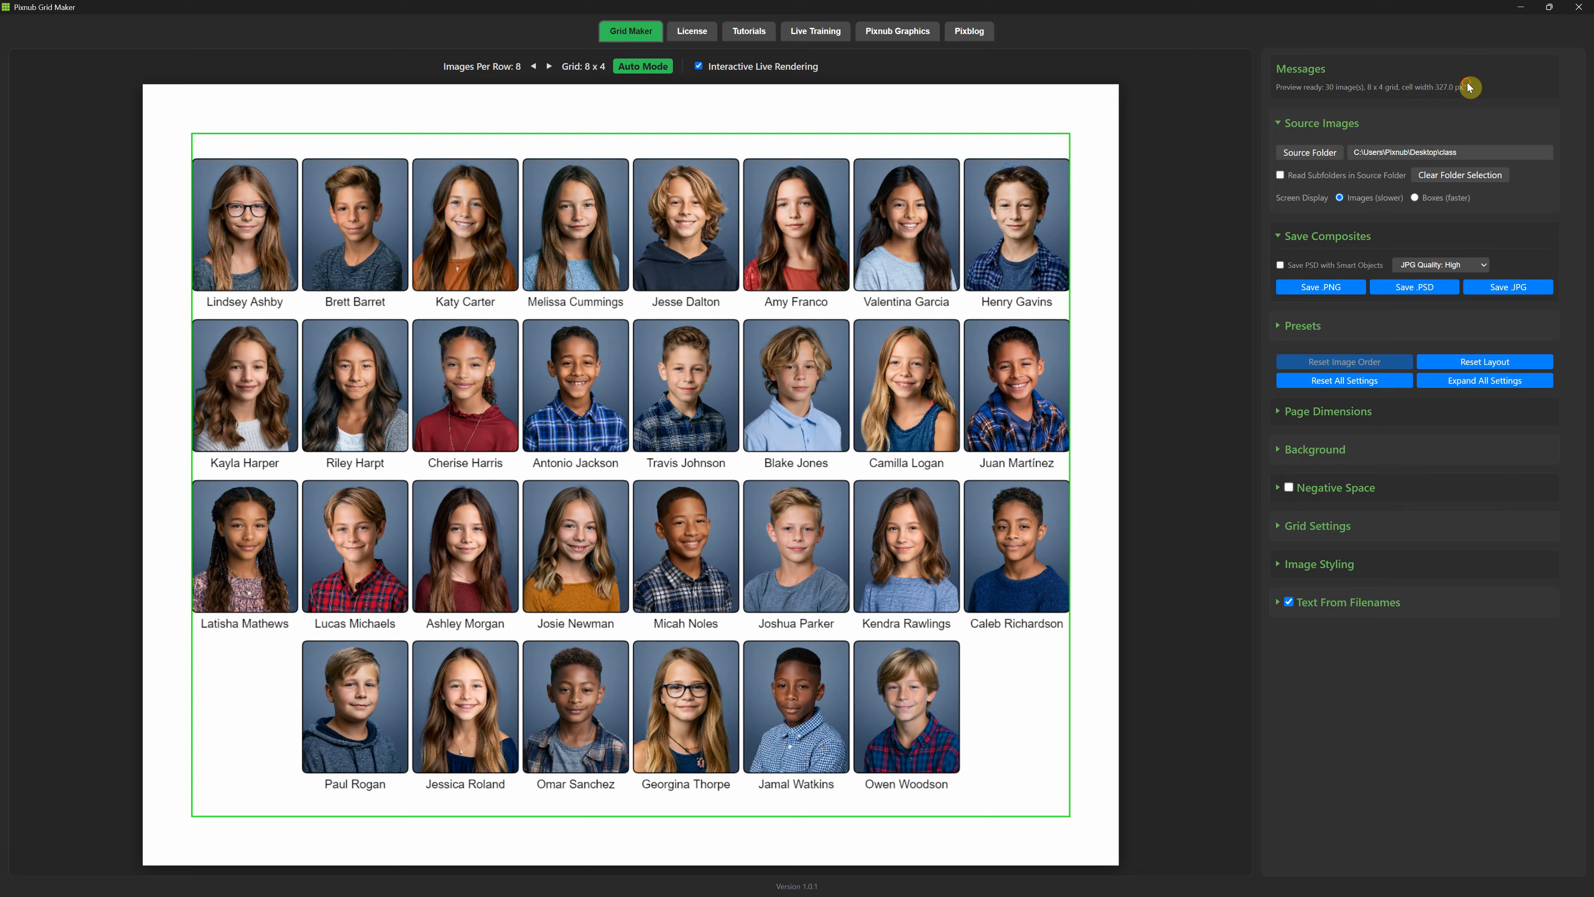
click(1272, 88)
drag(1453, 81, 1499, 78)
drag(1275, 86, 1455, 83)
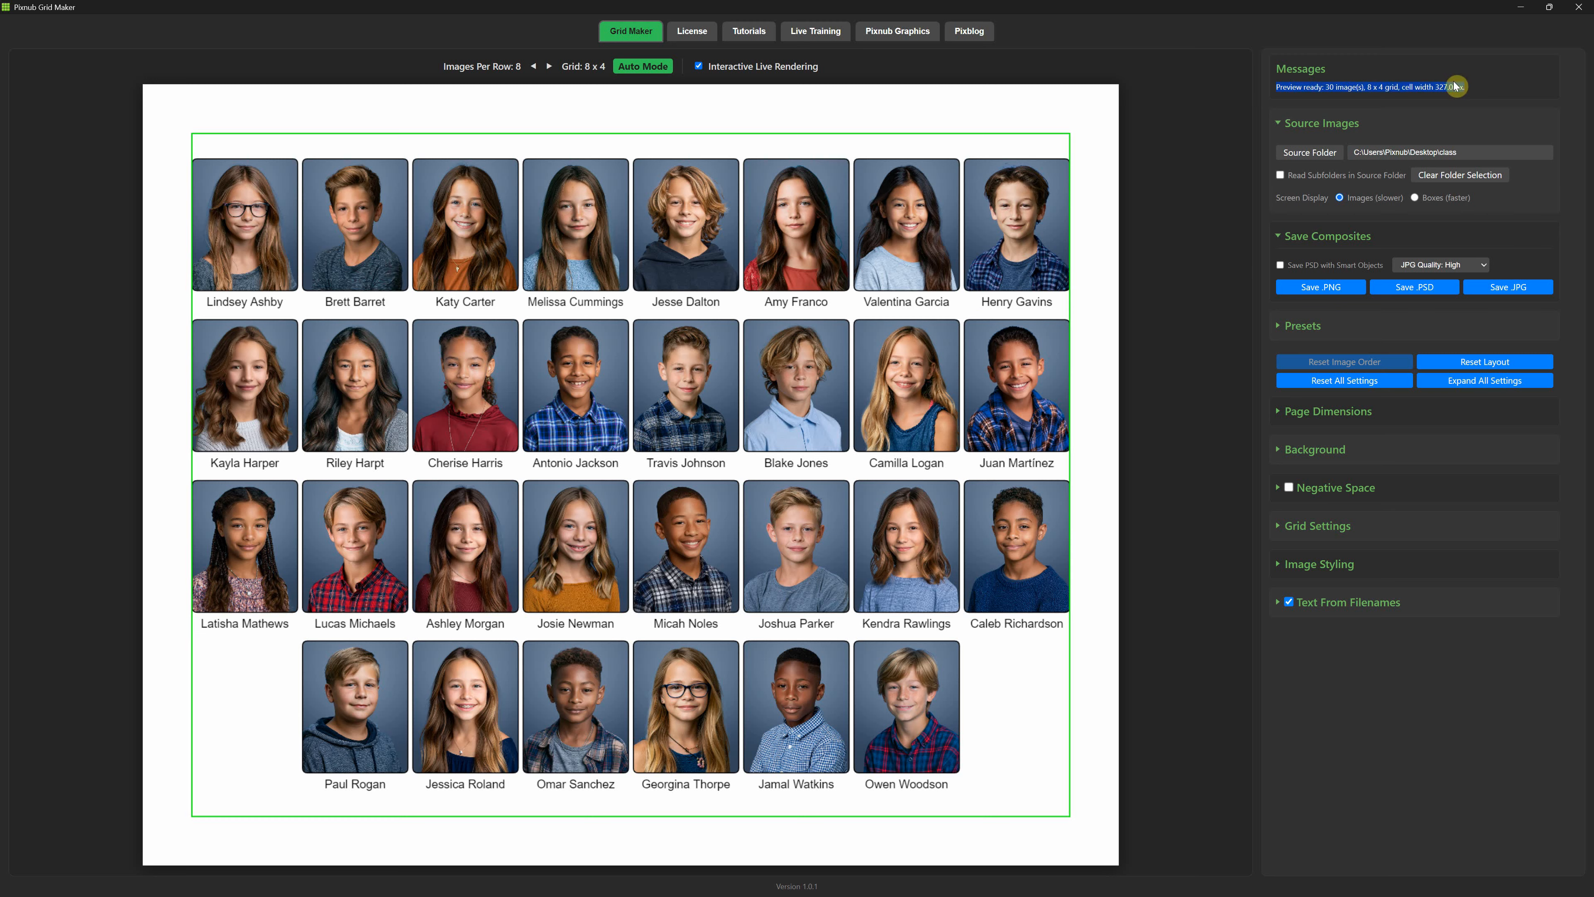
click(1468, 86)
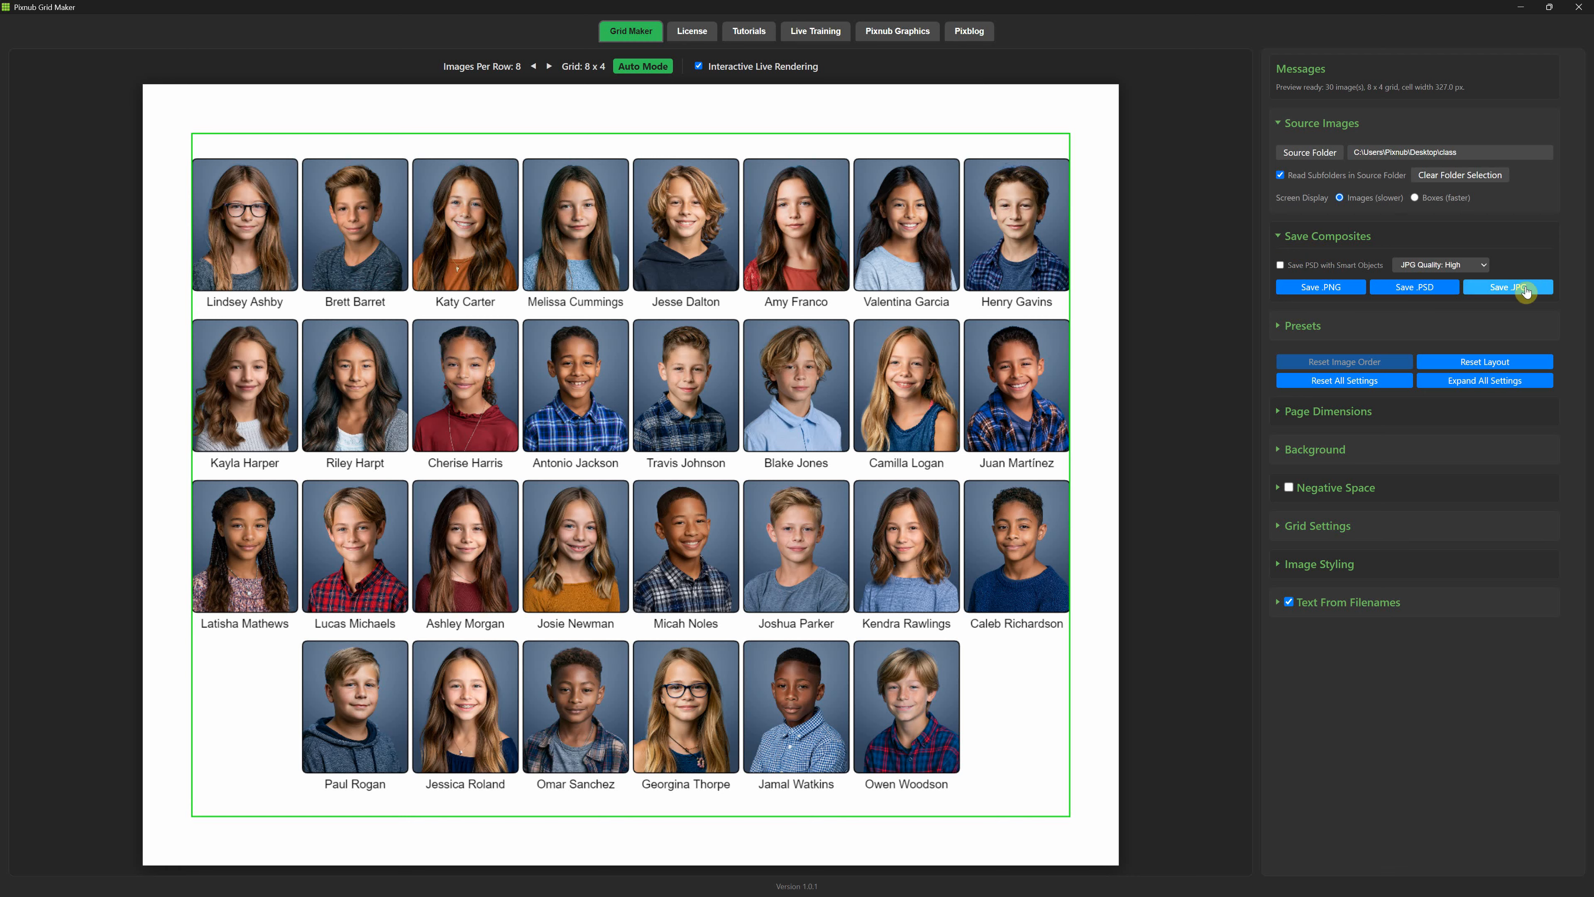
Expand the Presets section and apply the Test preset to the composite.
click(1299, 326)
click(1375, 354)
click(1334, 375)
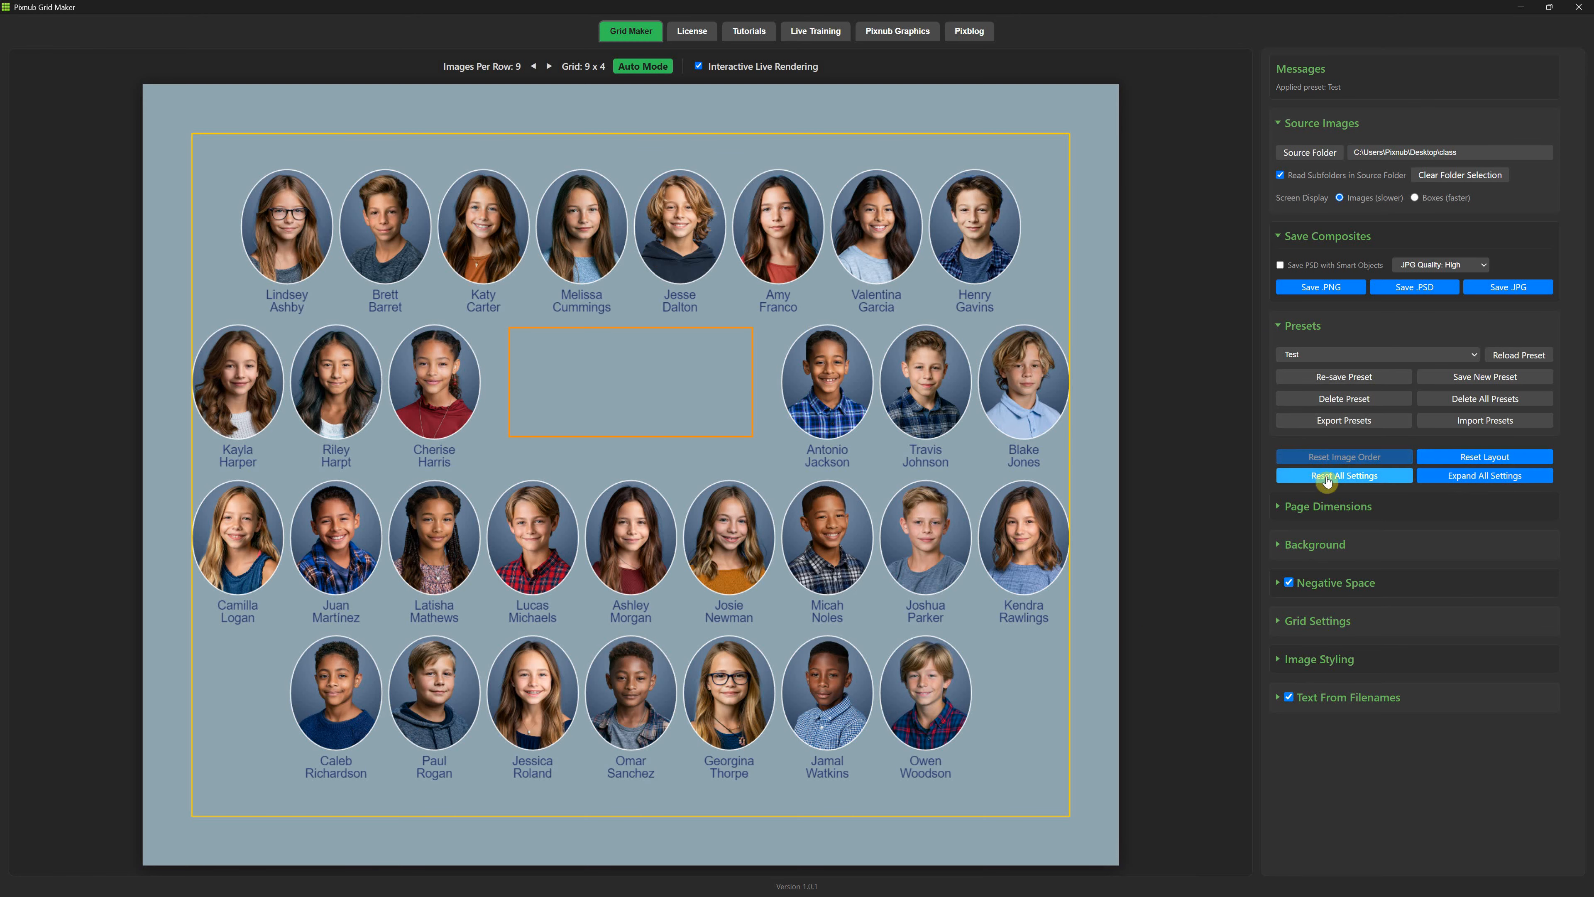
Reset the layout and restore all settings to their defaults.
click(1486, 457)
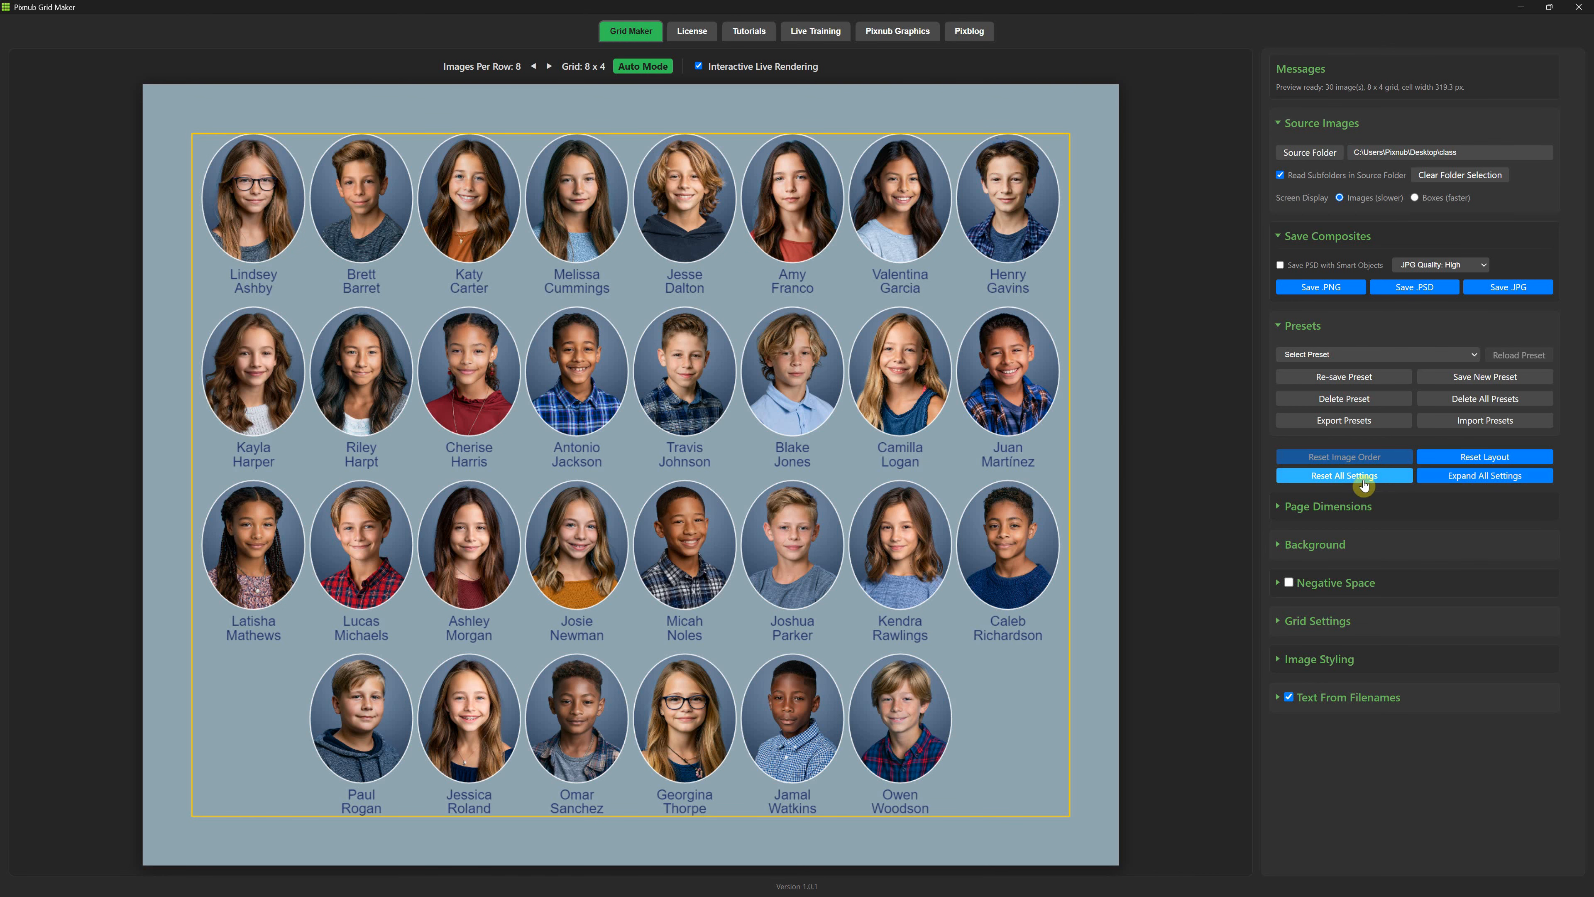
click(1360, 479)
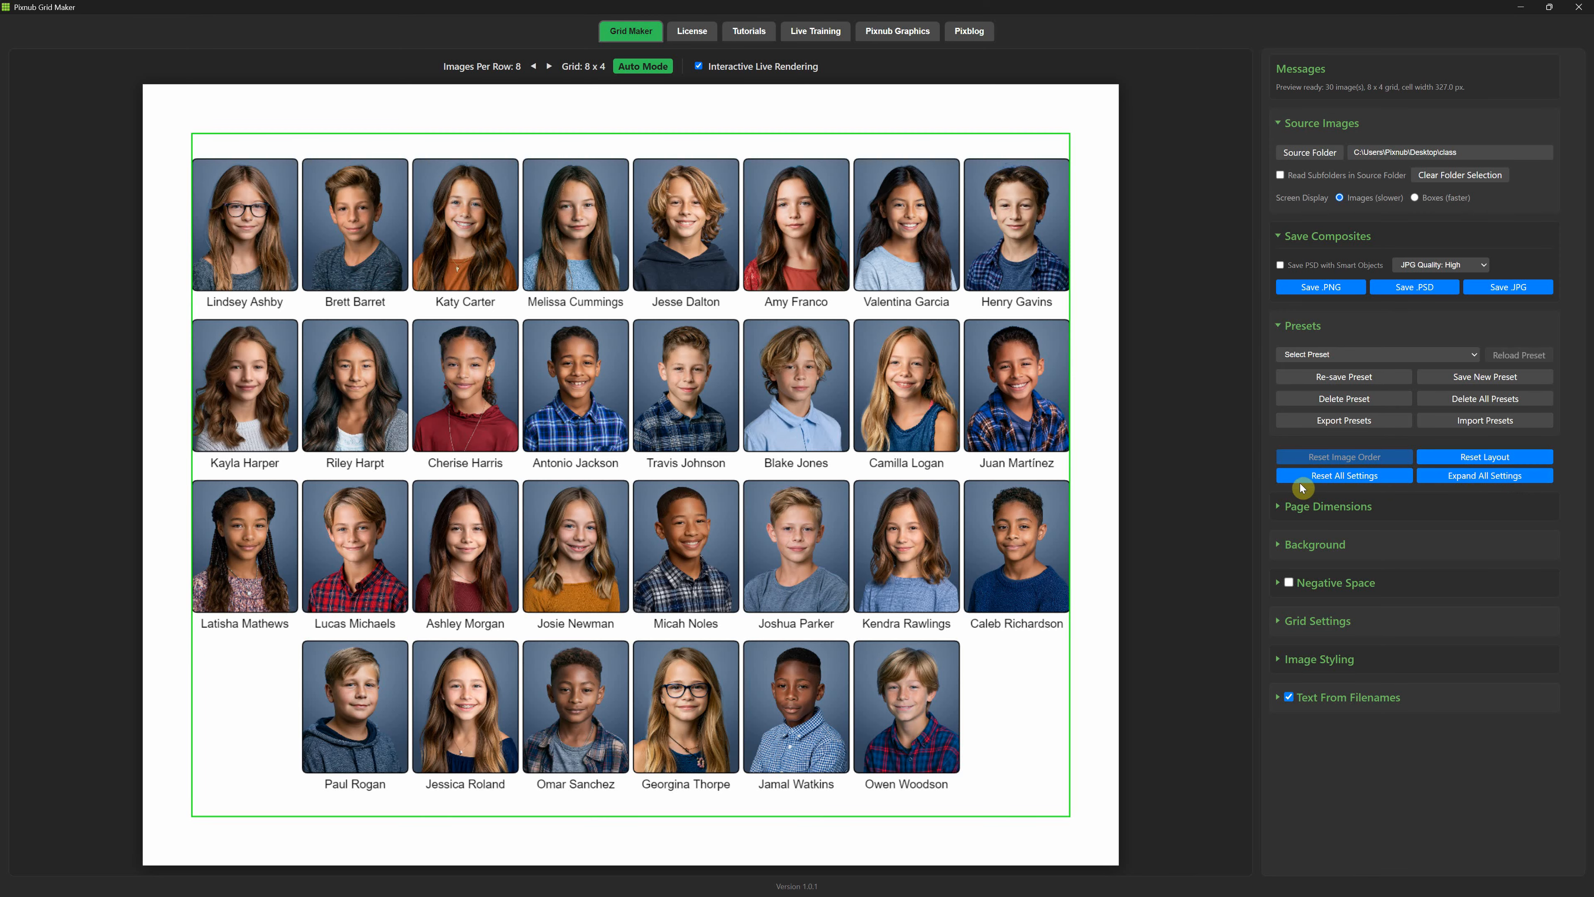
Expand every settings section to check the restored defaults, and collapse them all.
click(1491, 478)
scroll(1326, 528, down, 10)
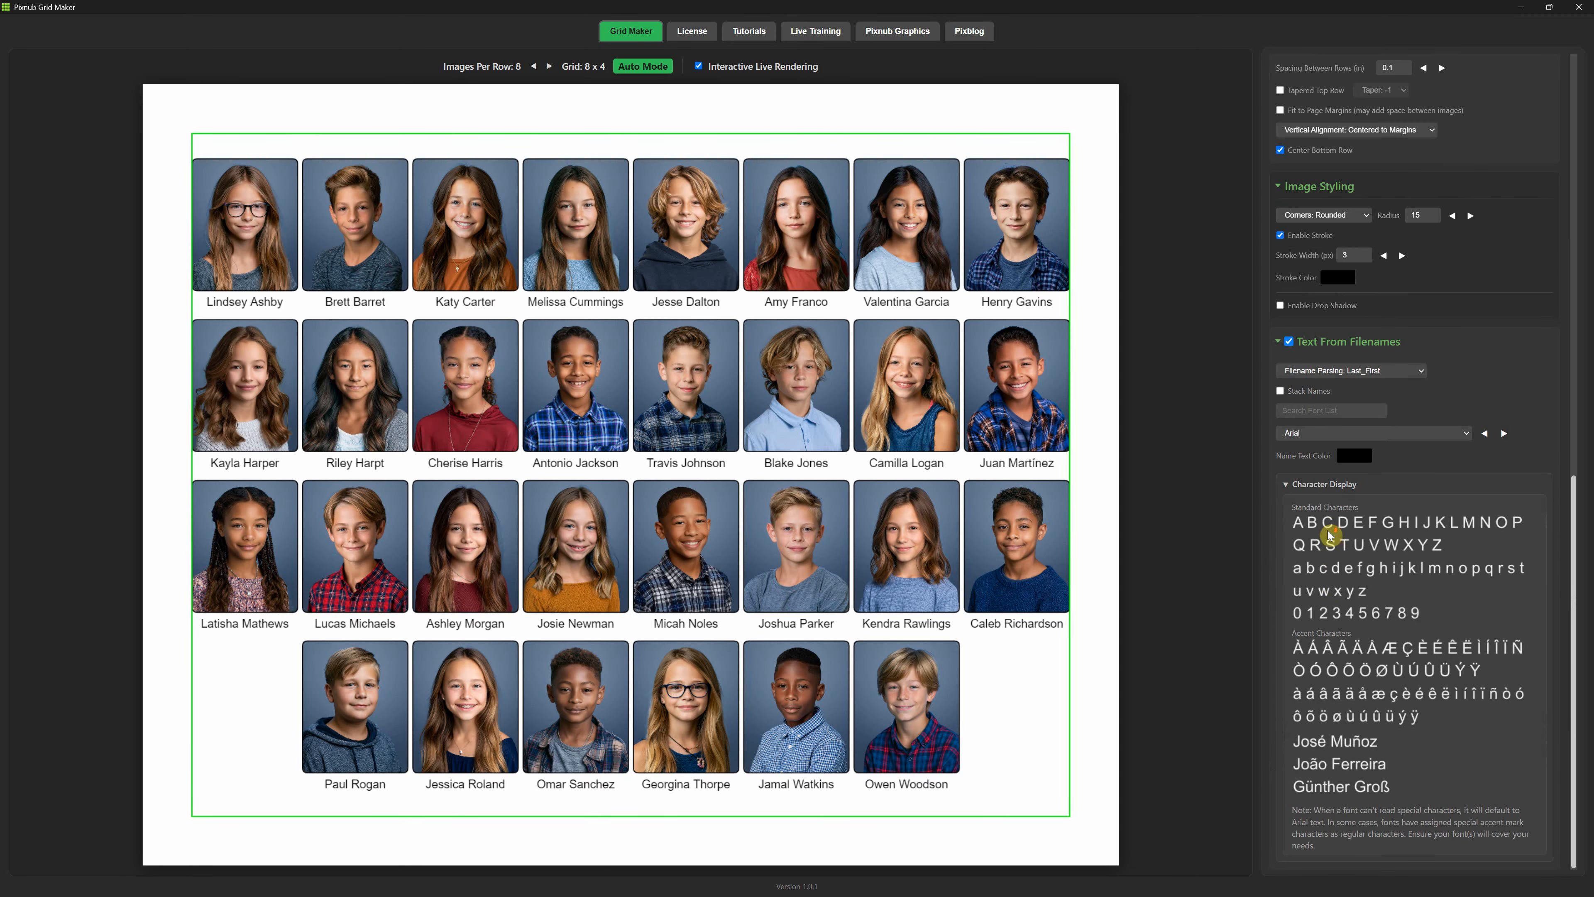
scroll(1488, 489, up, 10)
click(1487, 485)
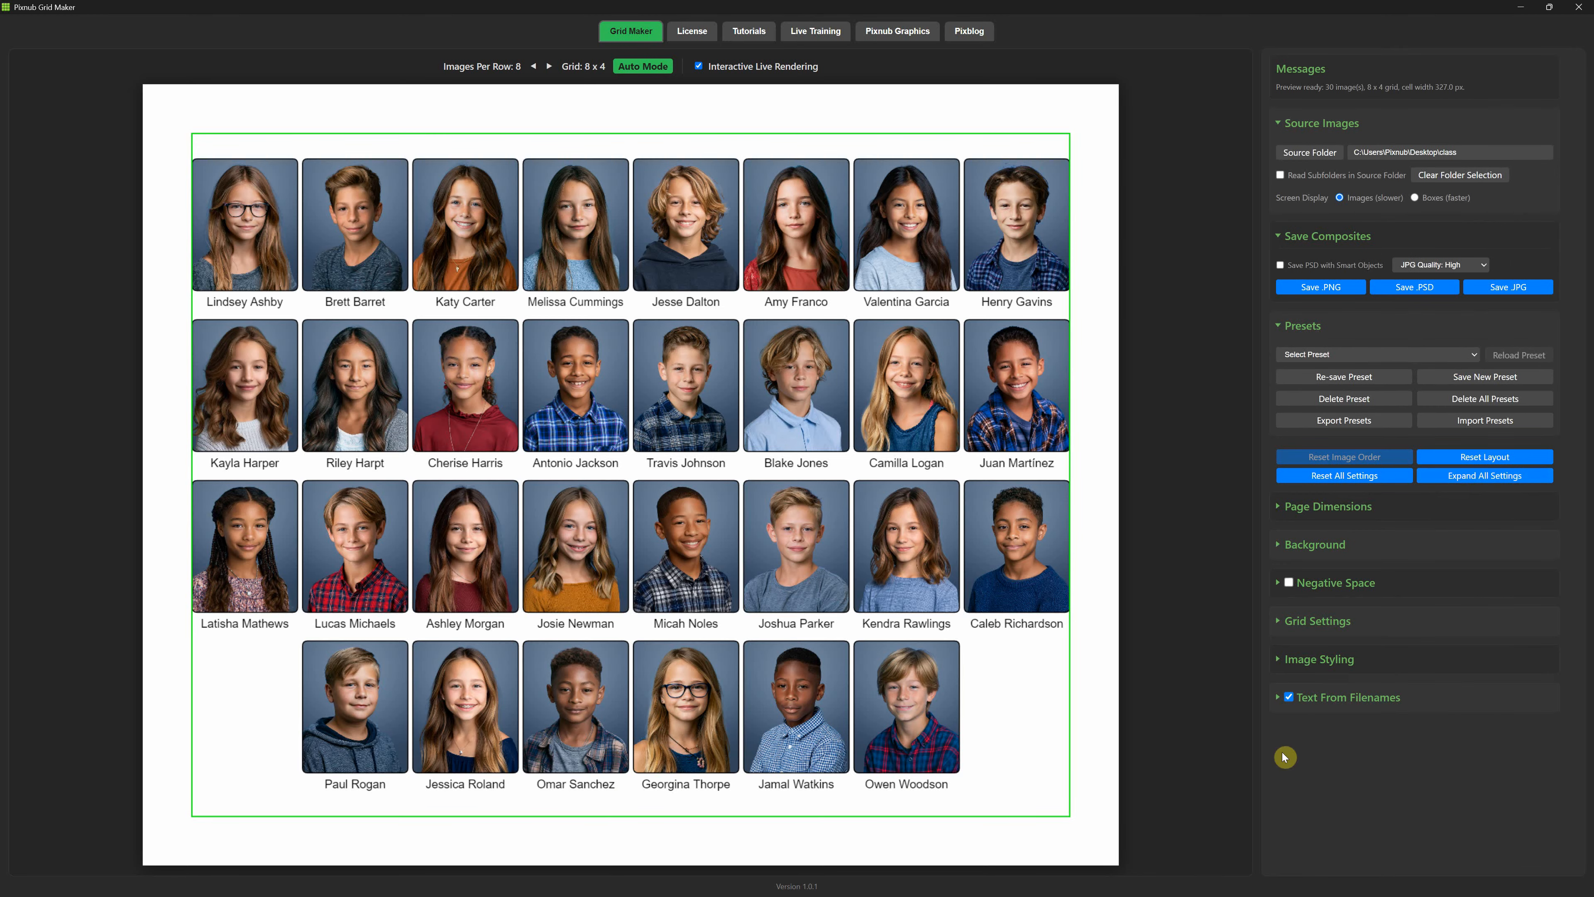
Open Page Dimensions and set the page width to 8 in and the page height to 10 in.
click(1281, 510)
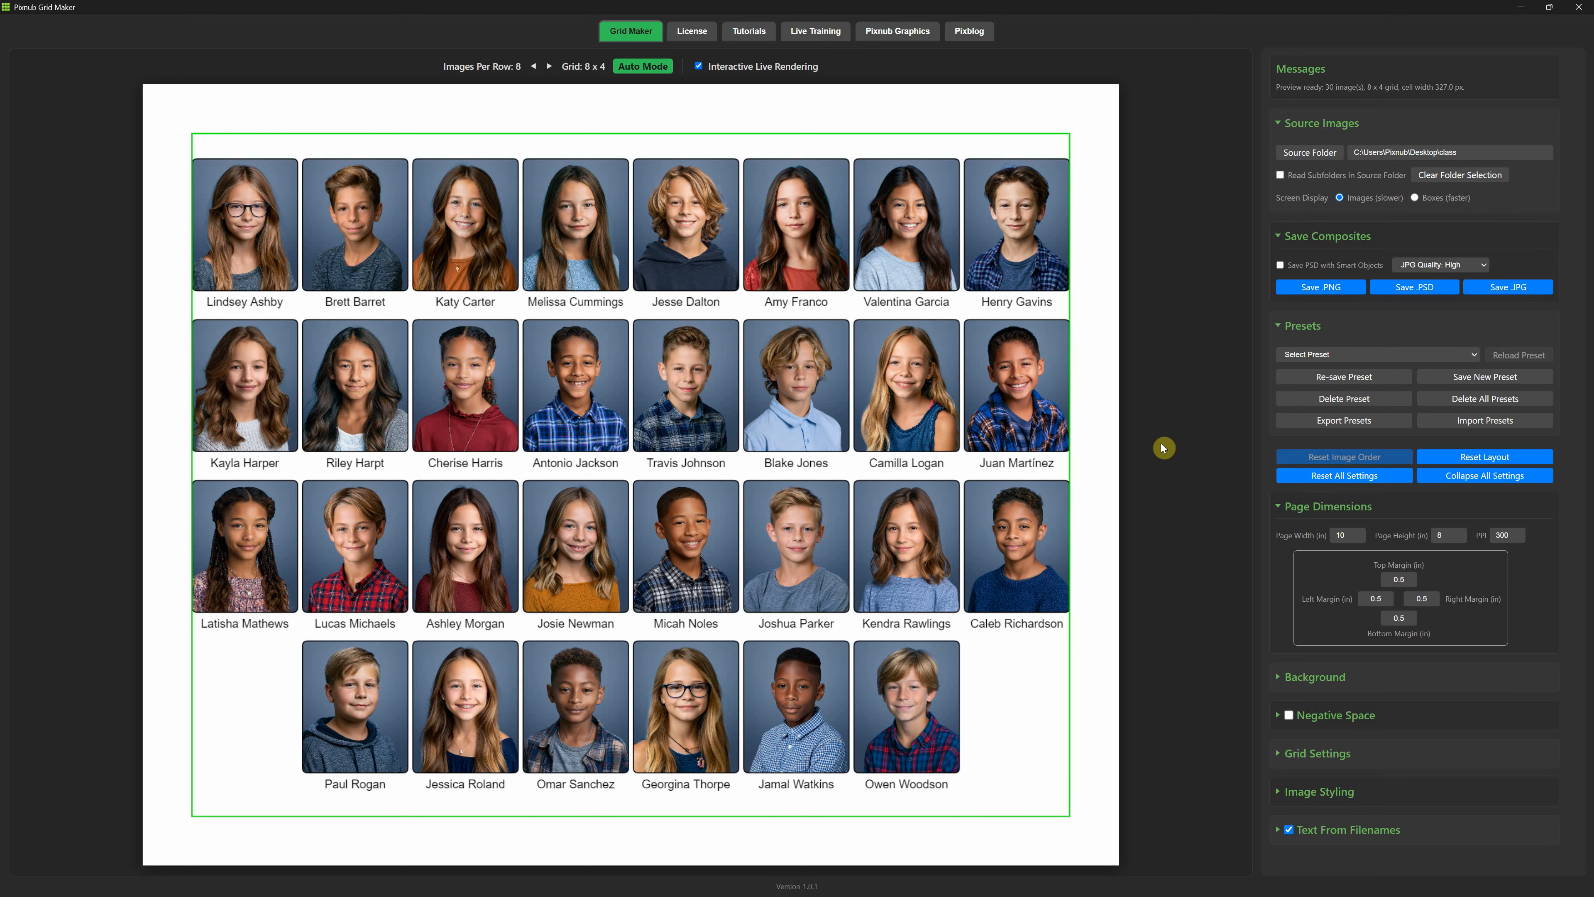
drag(535, 691, 644, 698)
double_click(1348, 536)
text(8)
double_click(1439, 533)
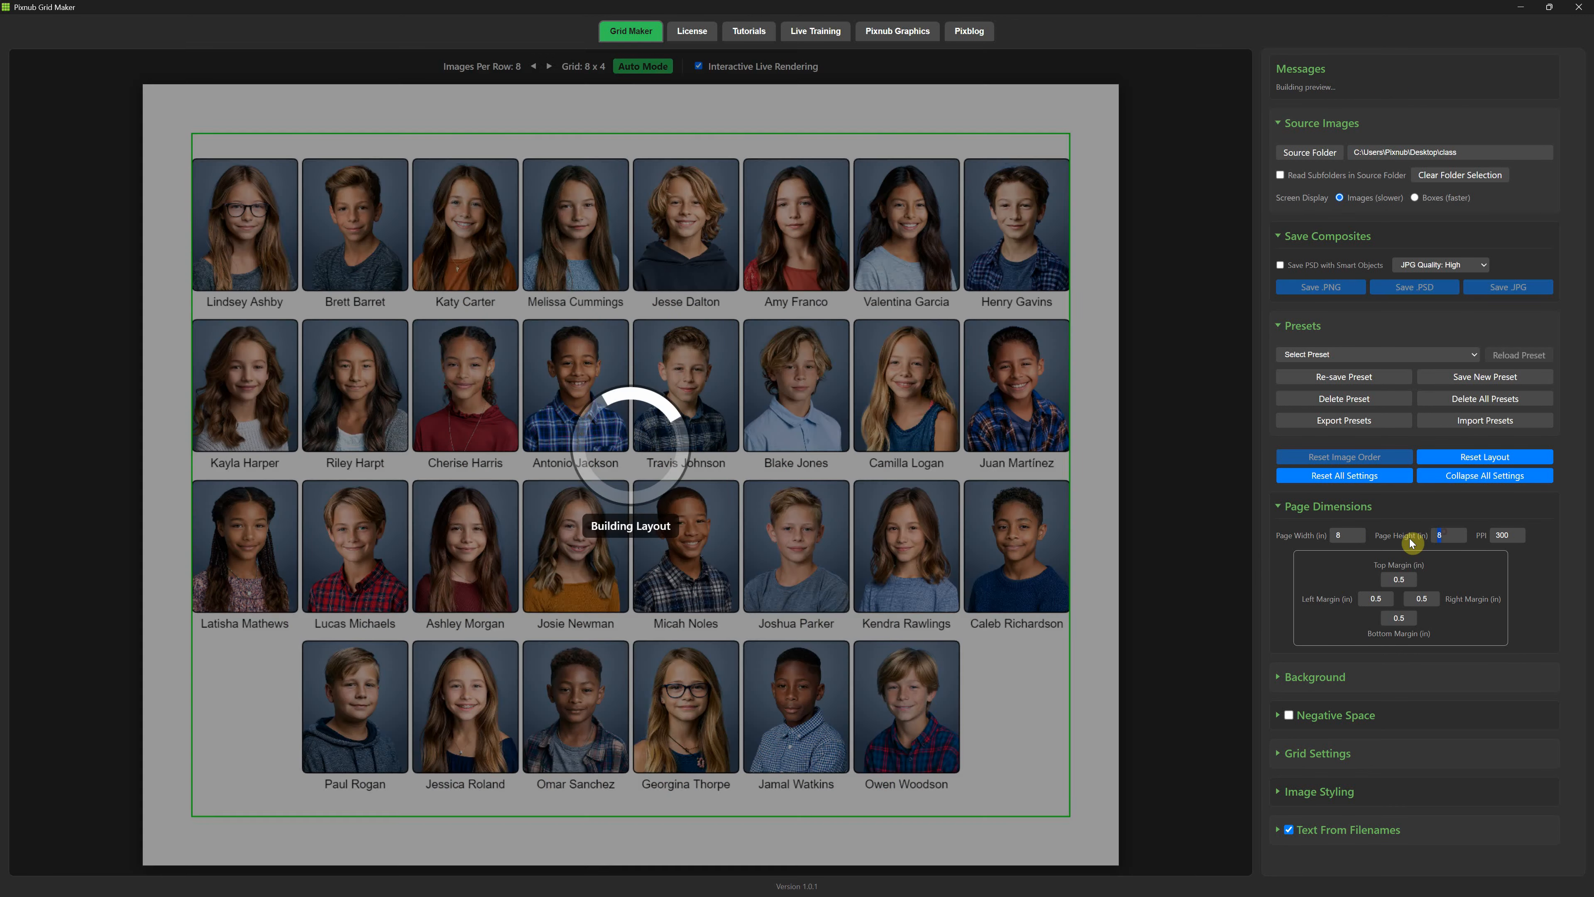
click(1342, 536)
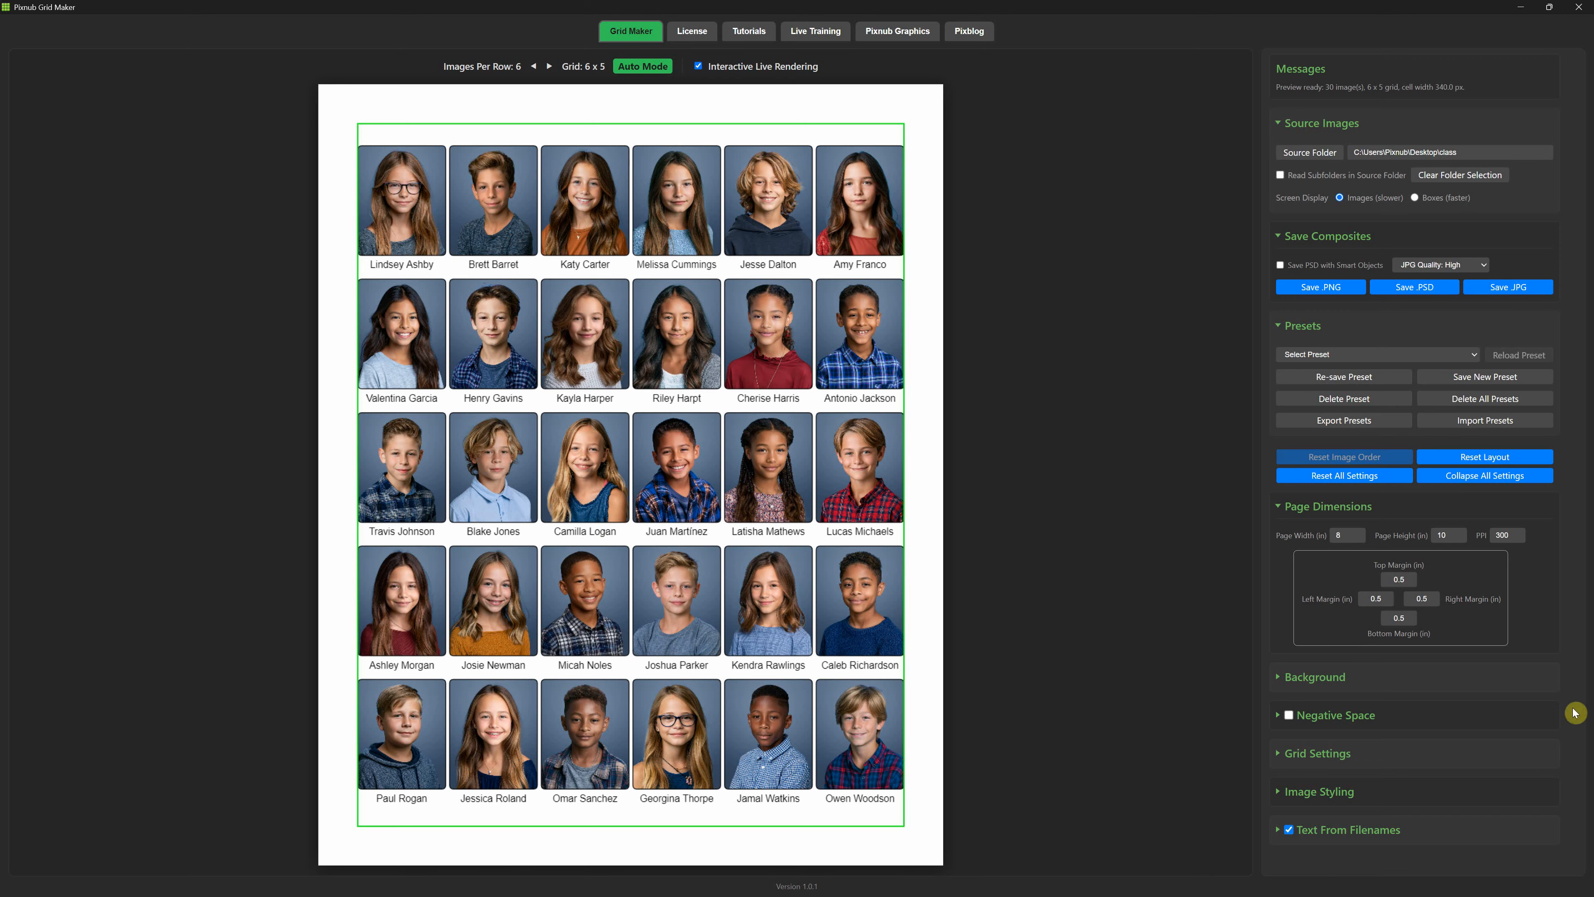
Set the page's top and bottom margins to 1 in.
double_click(1403, 580)
text(1)
double_click(1385, 618)
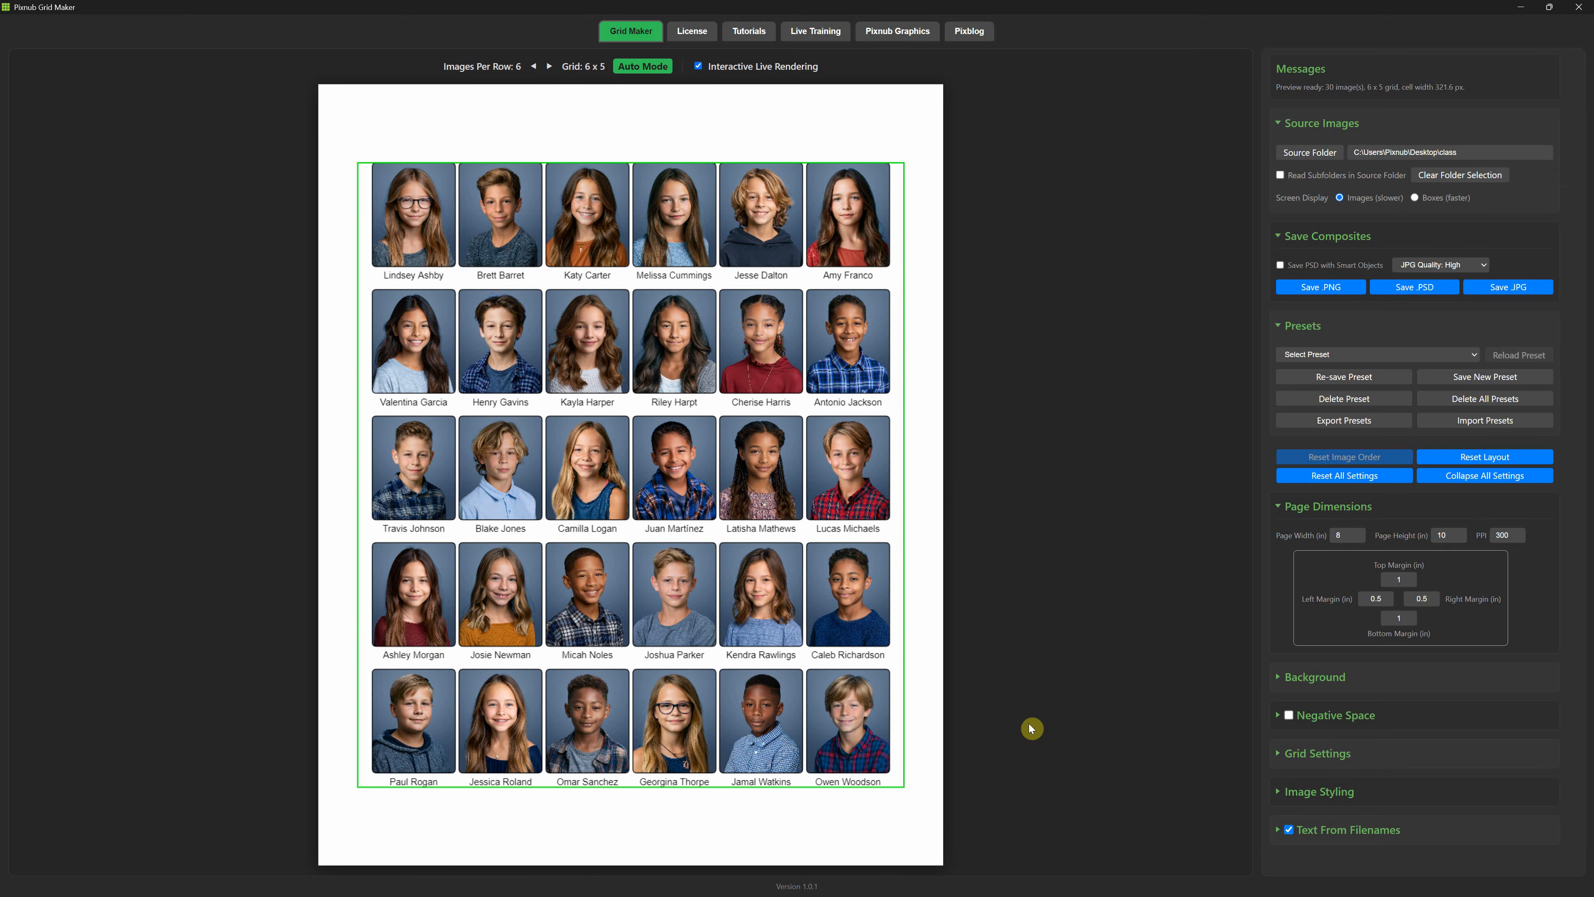
Restore all settings to their defaults and collapse the Page Dimensions section.
click(1422, 599)
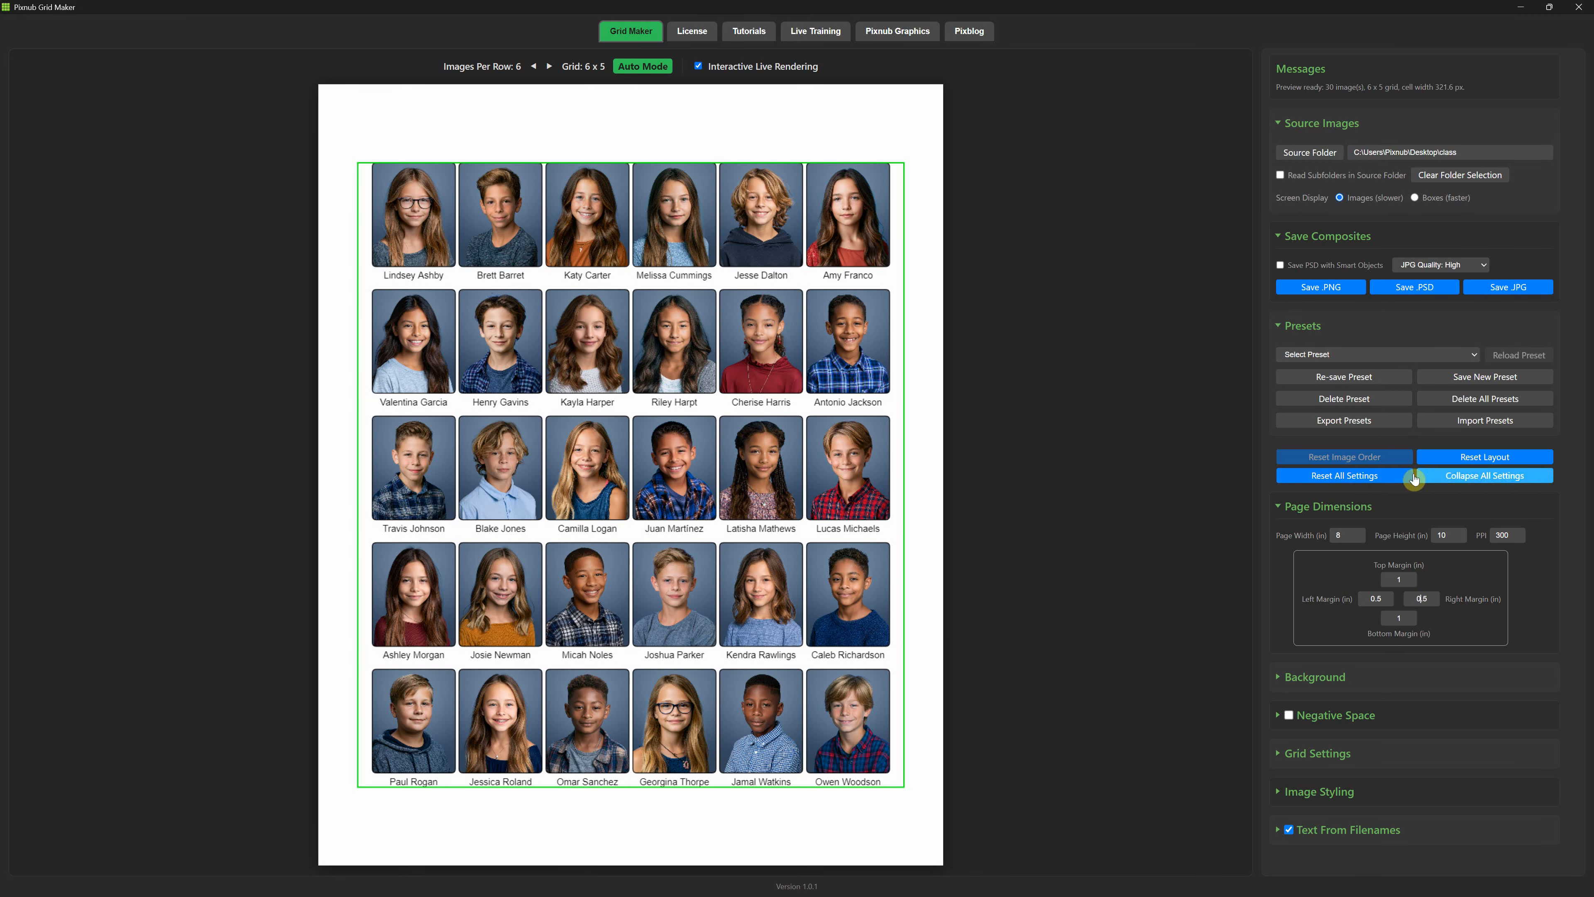
click(1402, 477)
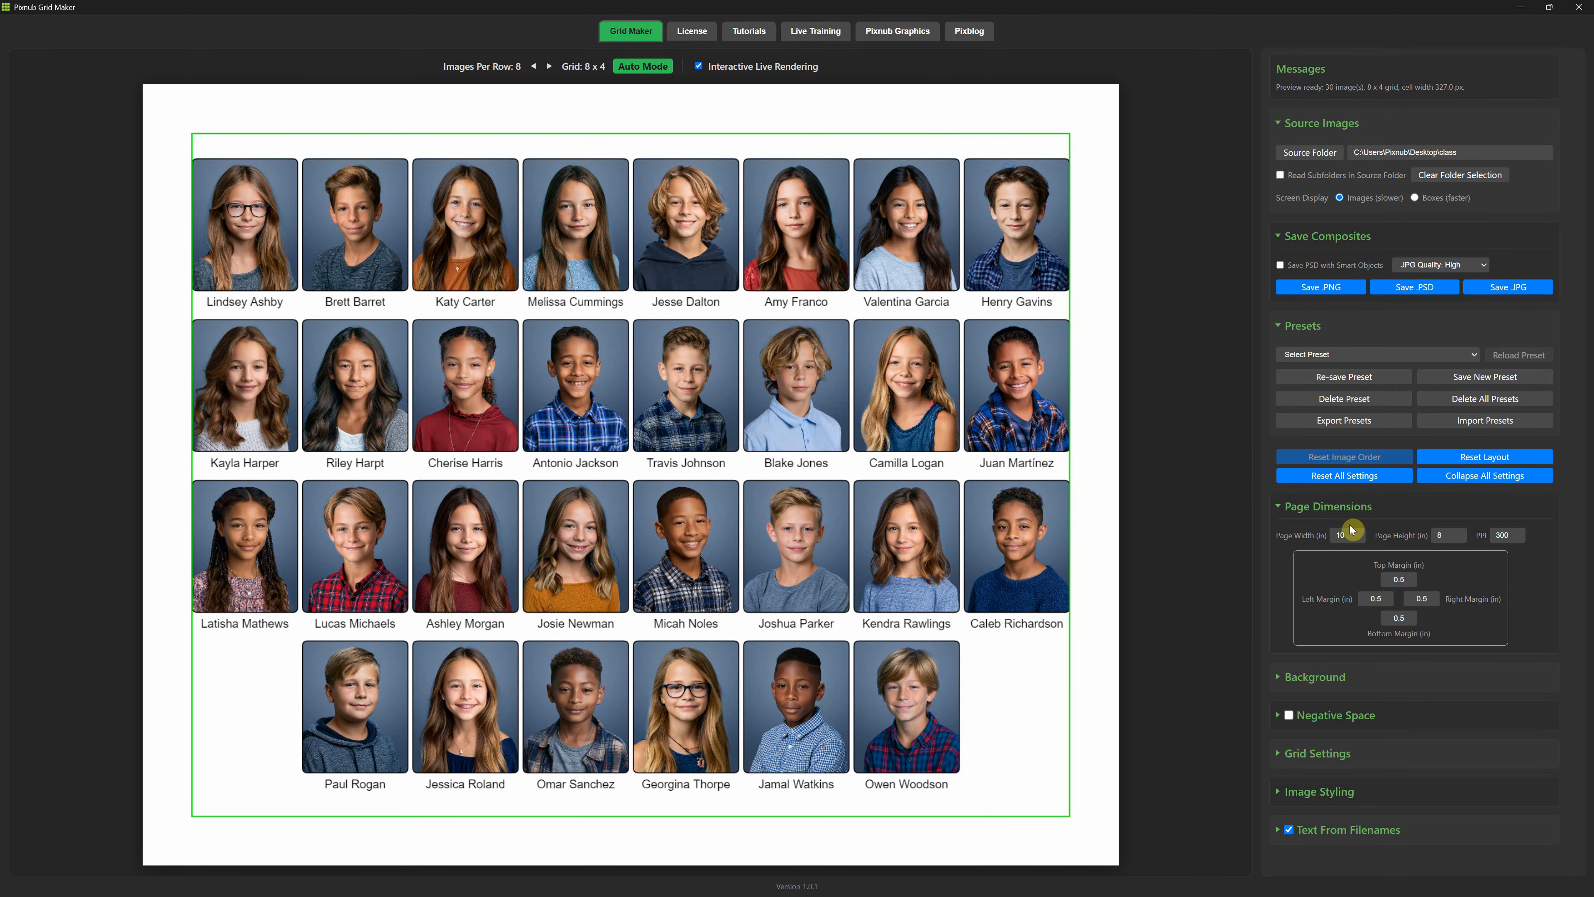
click(1281, 510)
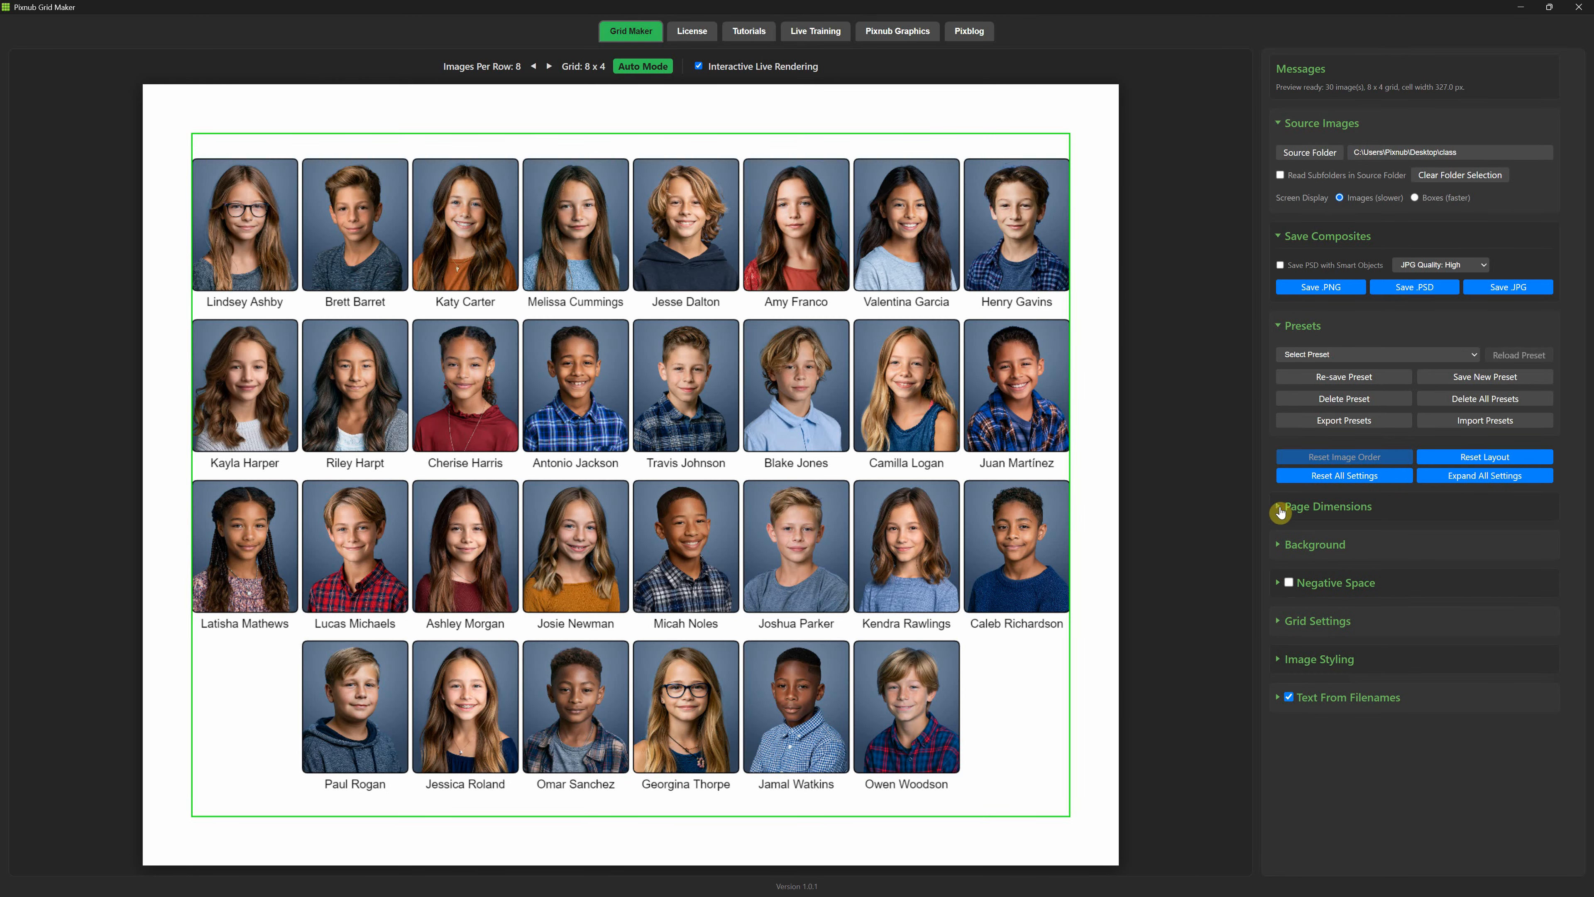
Open the Background settings and set the page background color to a dark red, RGB 121, 53, 53.
click(1280, 547)
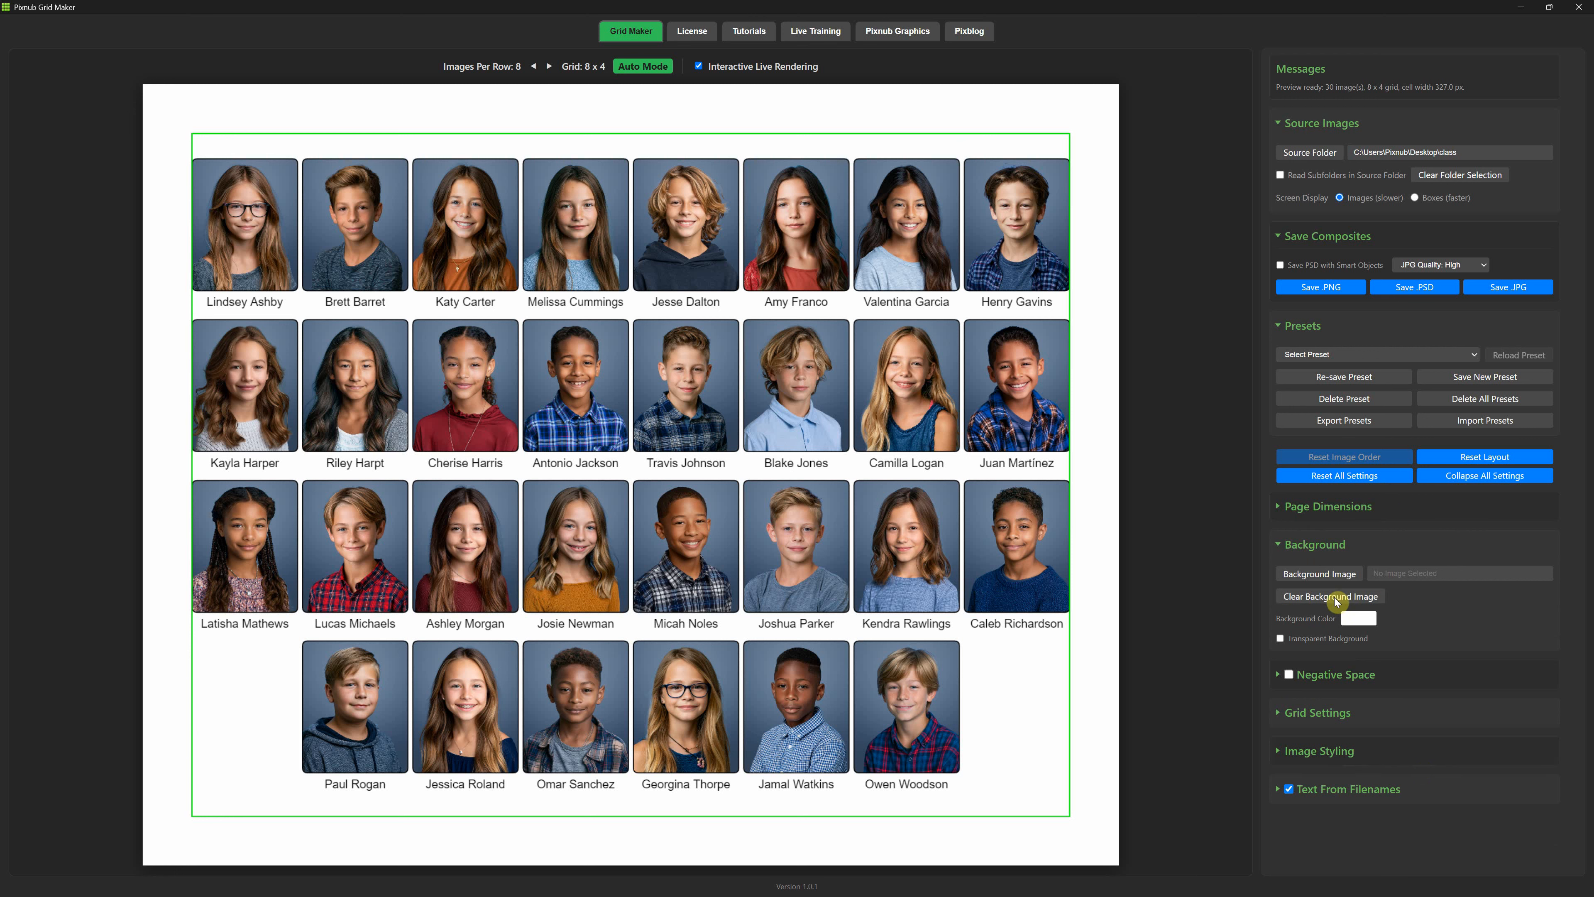
click(1356, 622)
click(1359, 662)
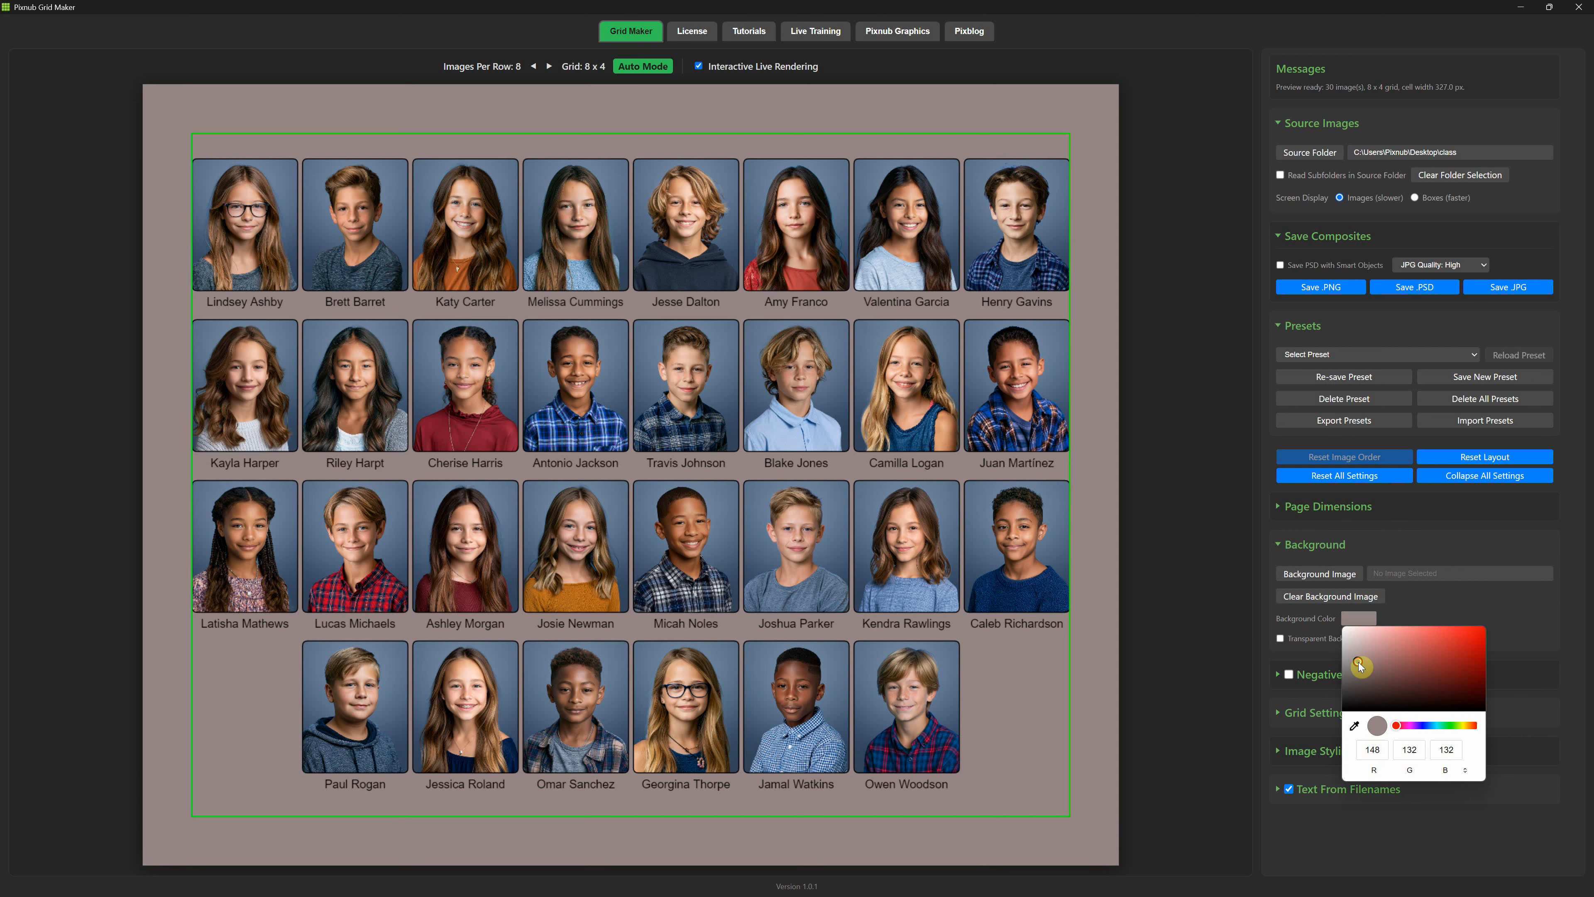
click(1397, 677)
drag(1397, 678, 1423, 671)
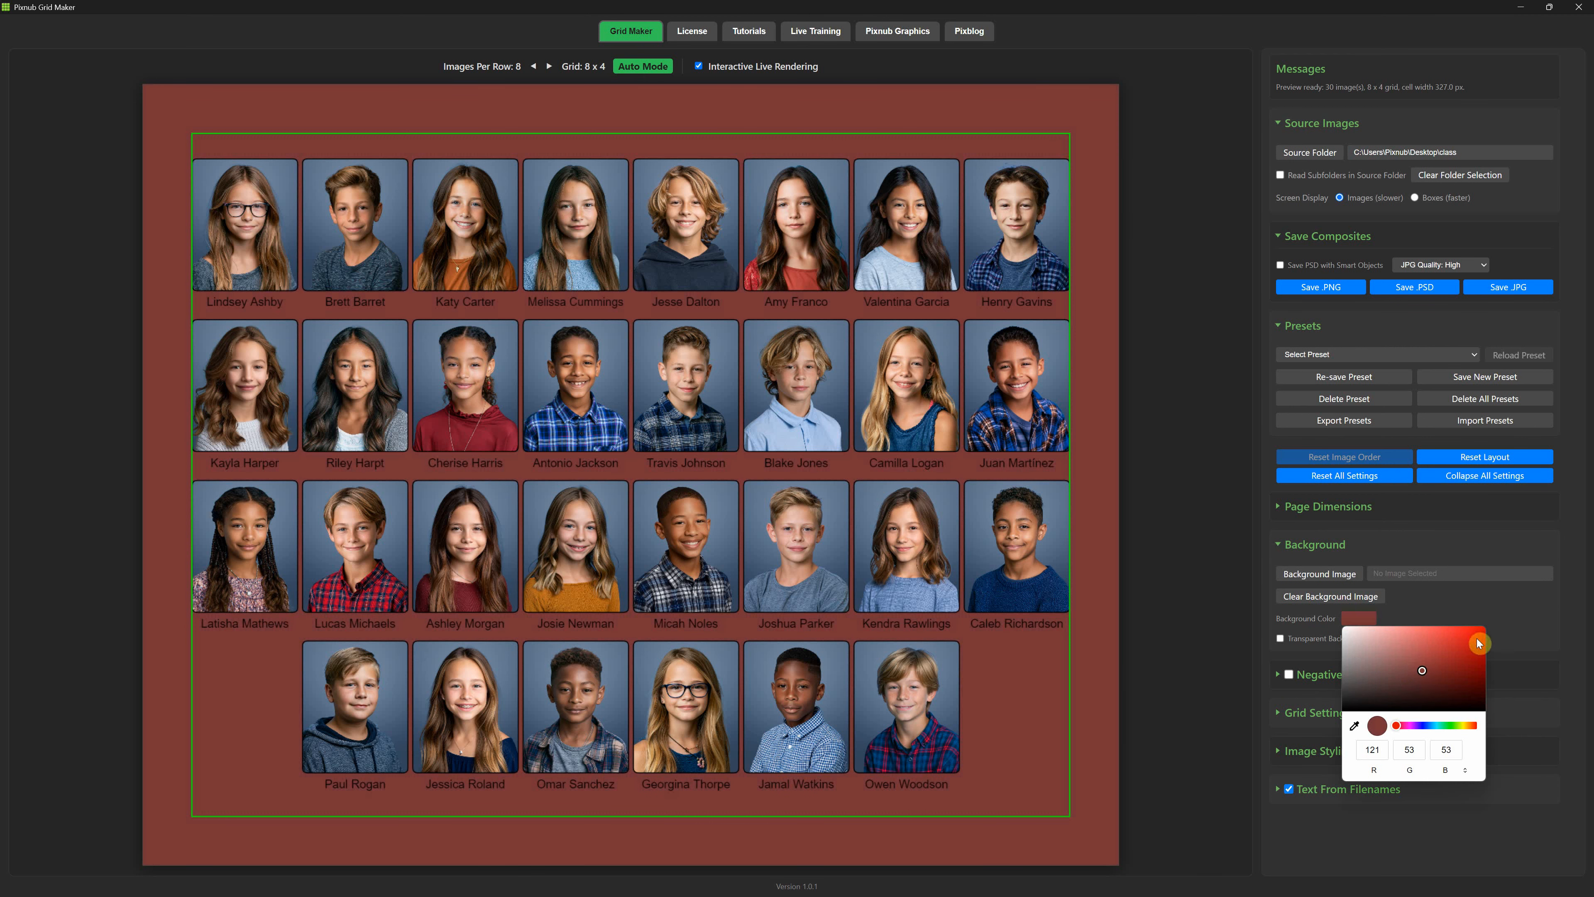
click(1495, 619)
Turn the transparent background on and off again, and set blue.jpg from the backgrounds folder as the background image.
click(1281, 638)
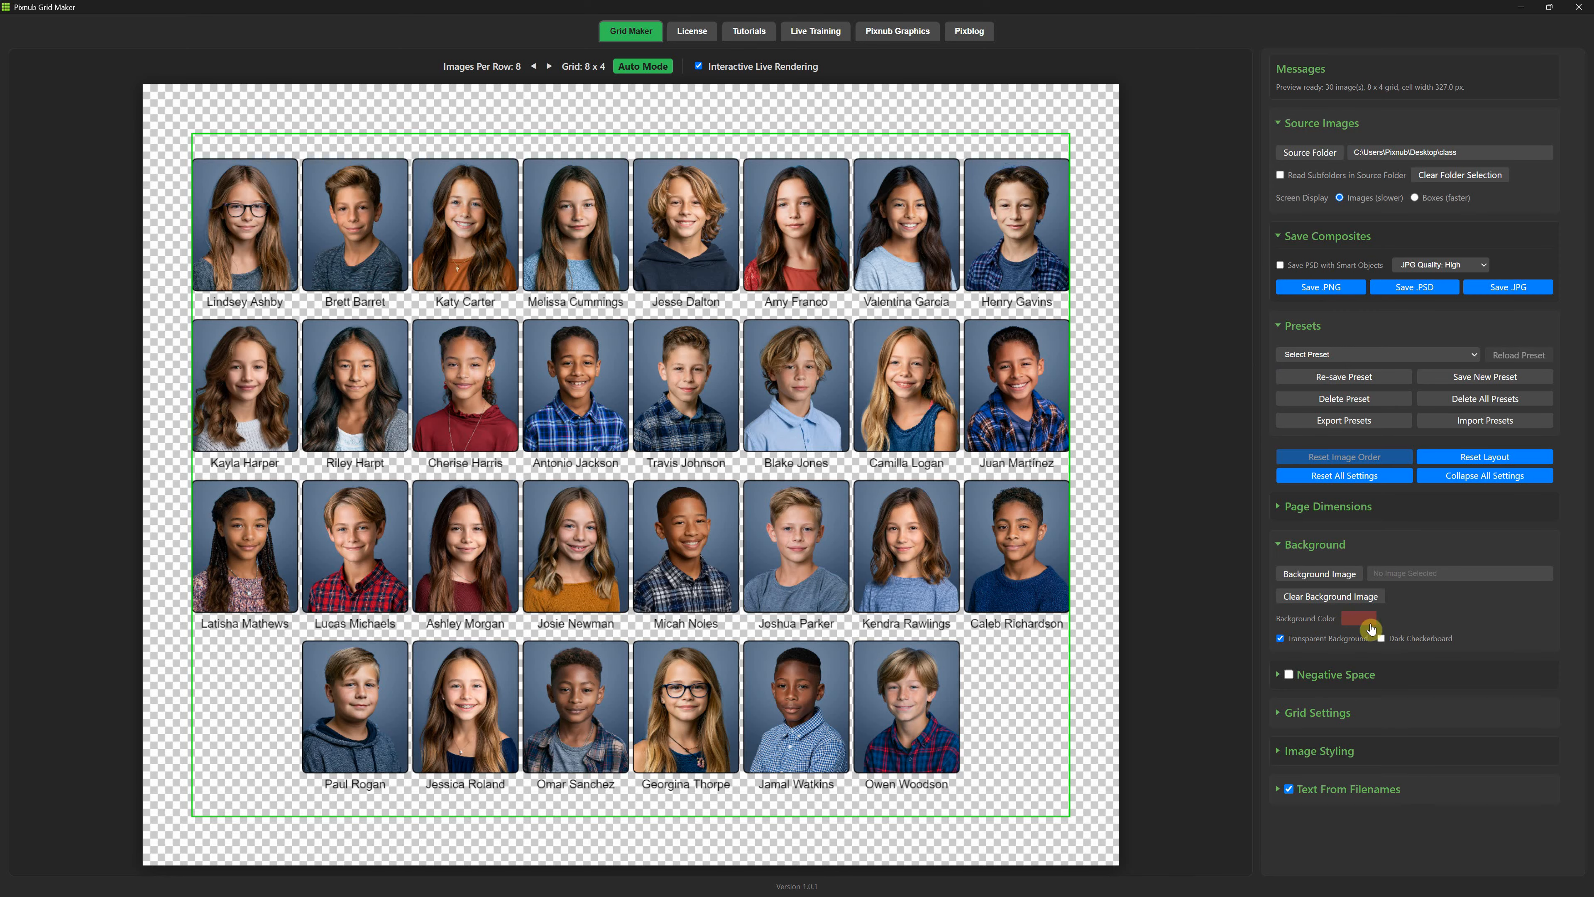
click(1281, 640)
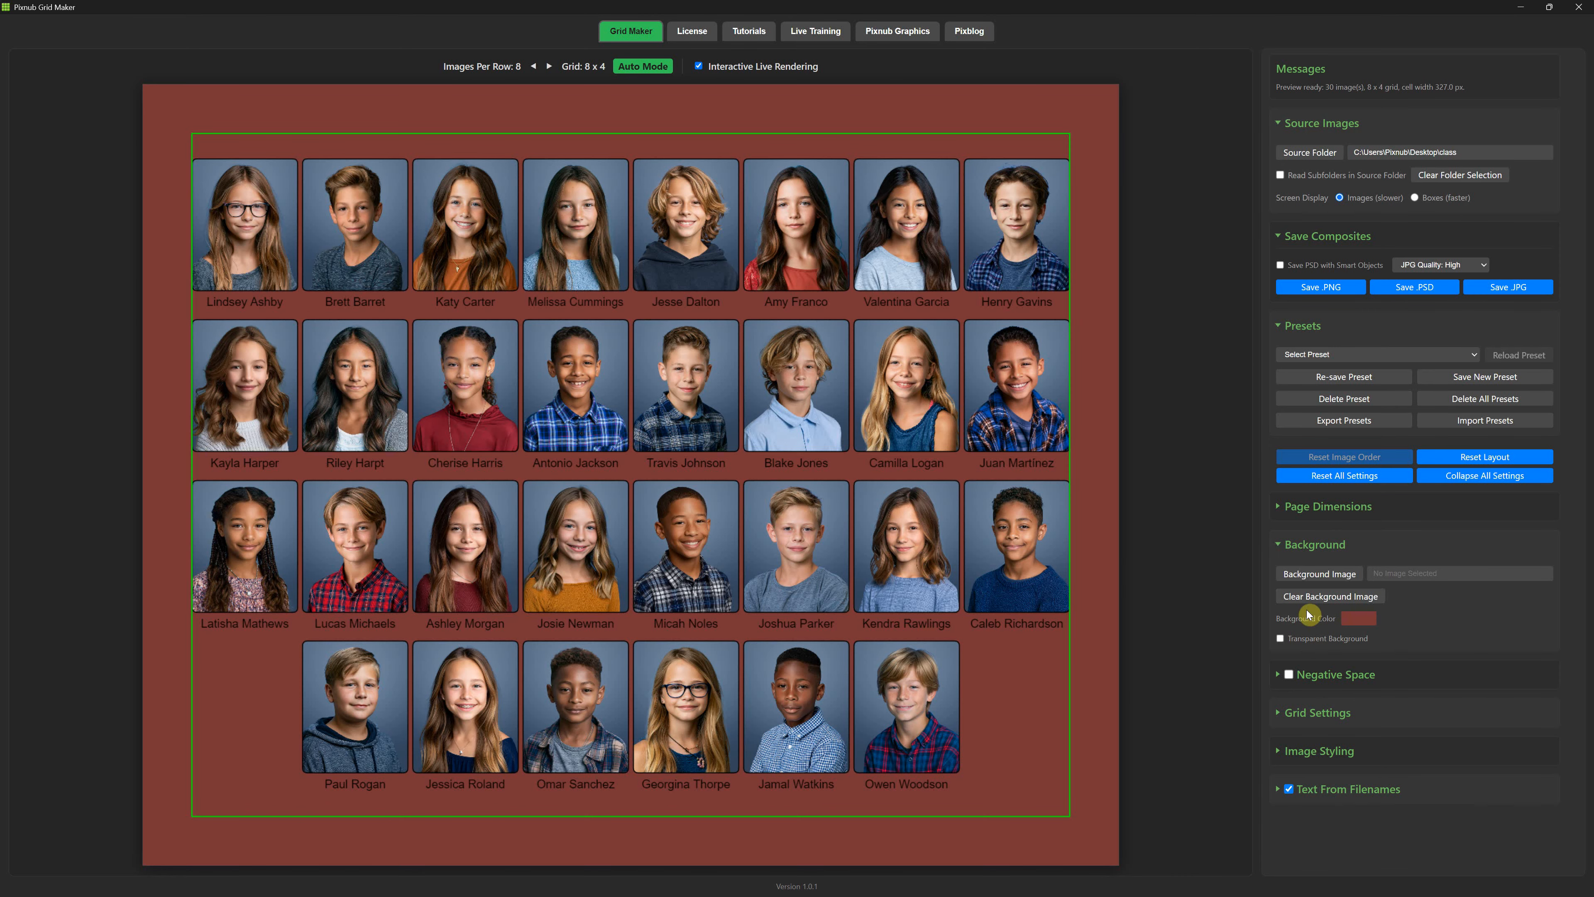
click(1324, 603)
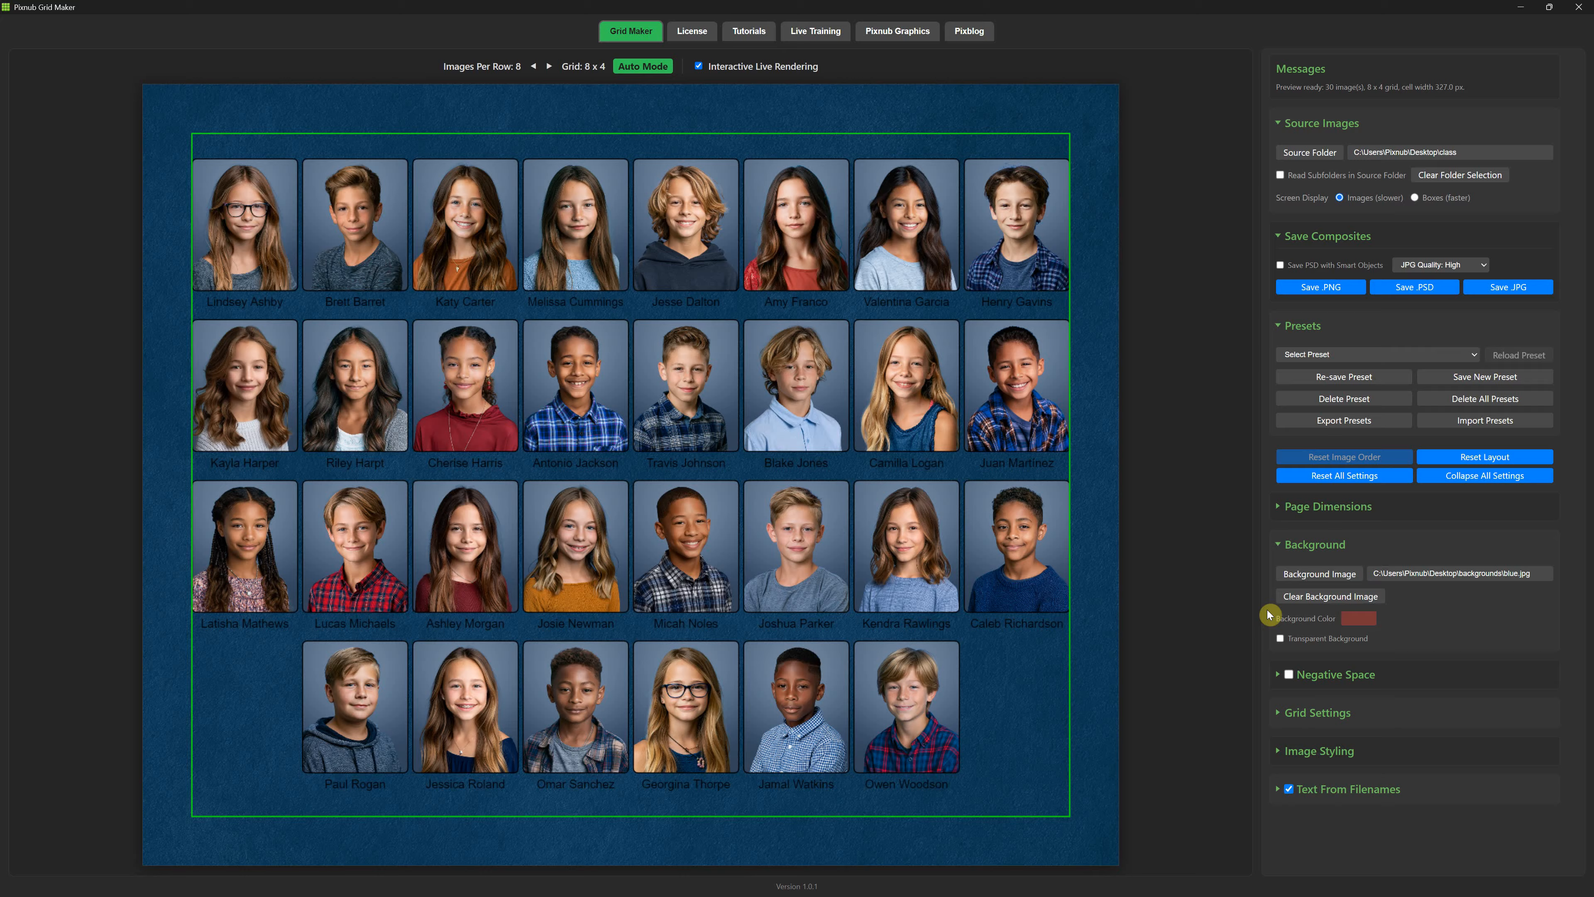
click(1280, 545)
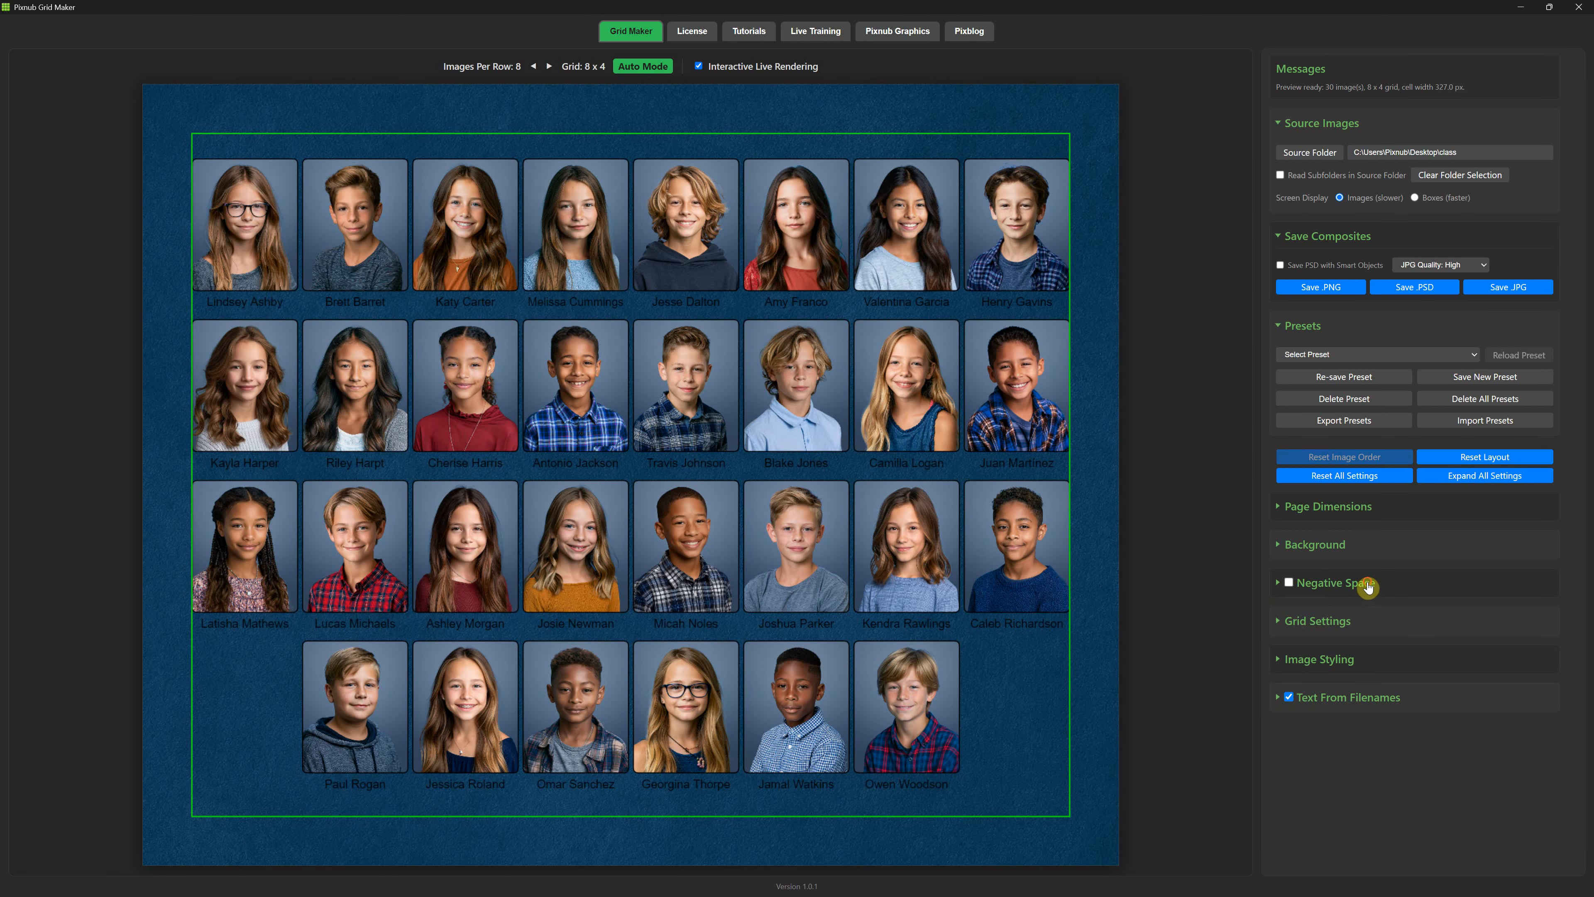
Enable Negative Space and move its box down to 2.183 in from the top margin and 3.567 in from the bottom margin.
click(1290, 584)
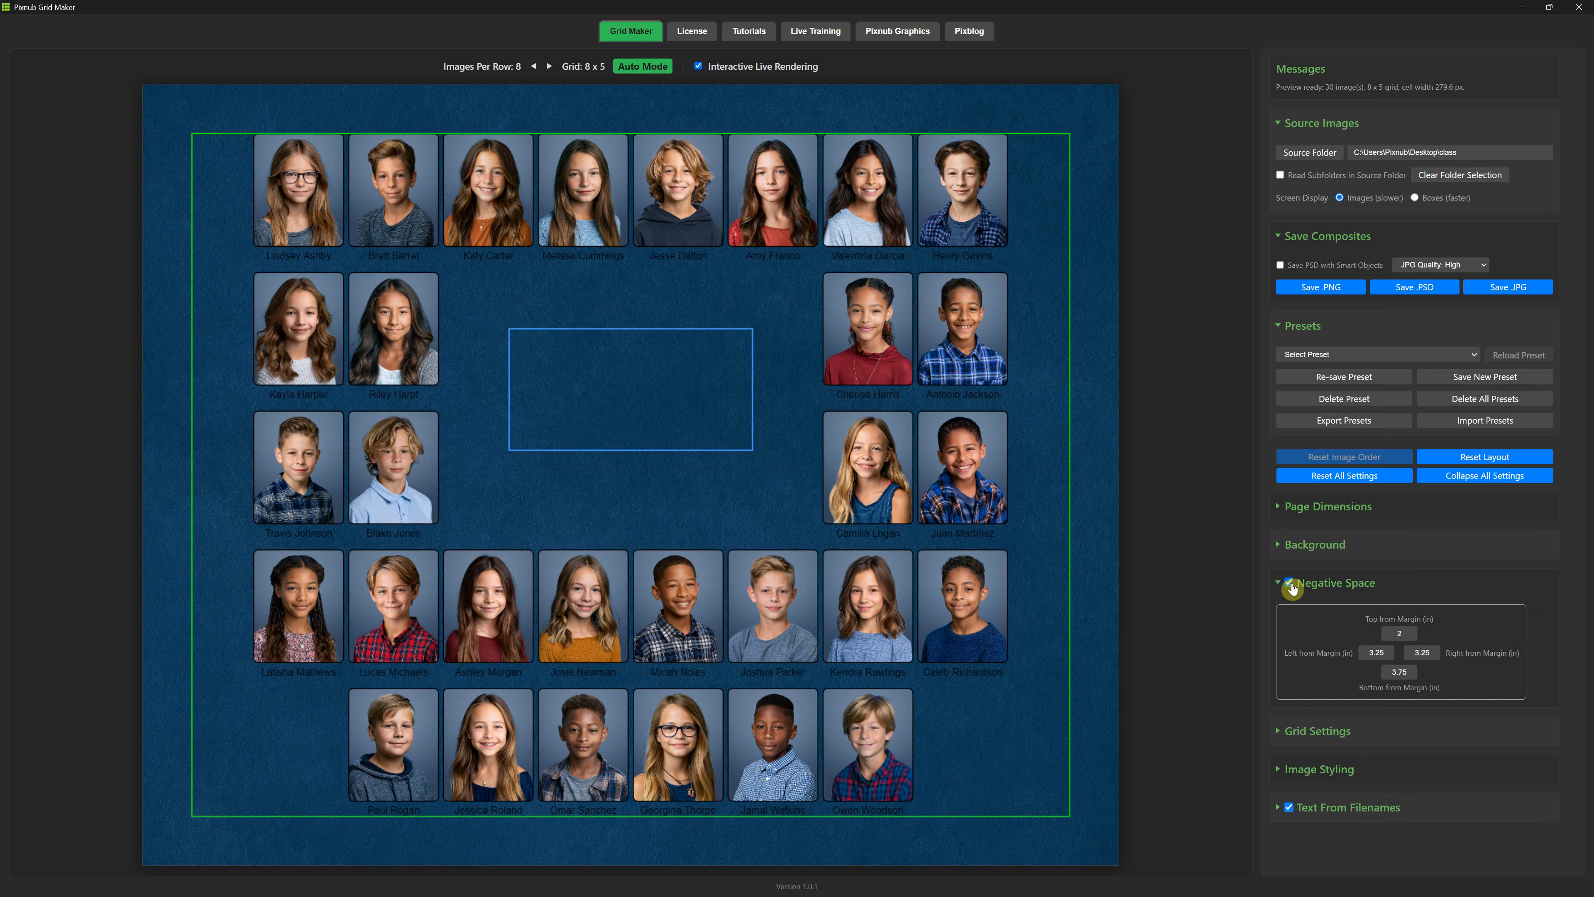
mouse_move(641, 413)
mouse_down()
mouse_move(640, 467)
mouse_move(382, 575)
mouse_move(790, 271)
mouse_move(623, 484)
mouse_move(650, 420)
mouse_up()
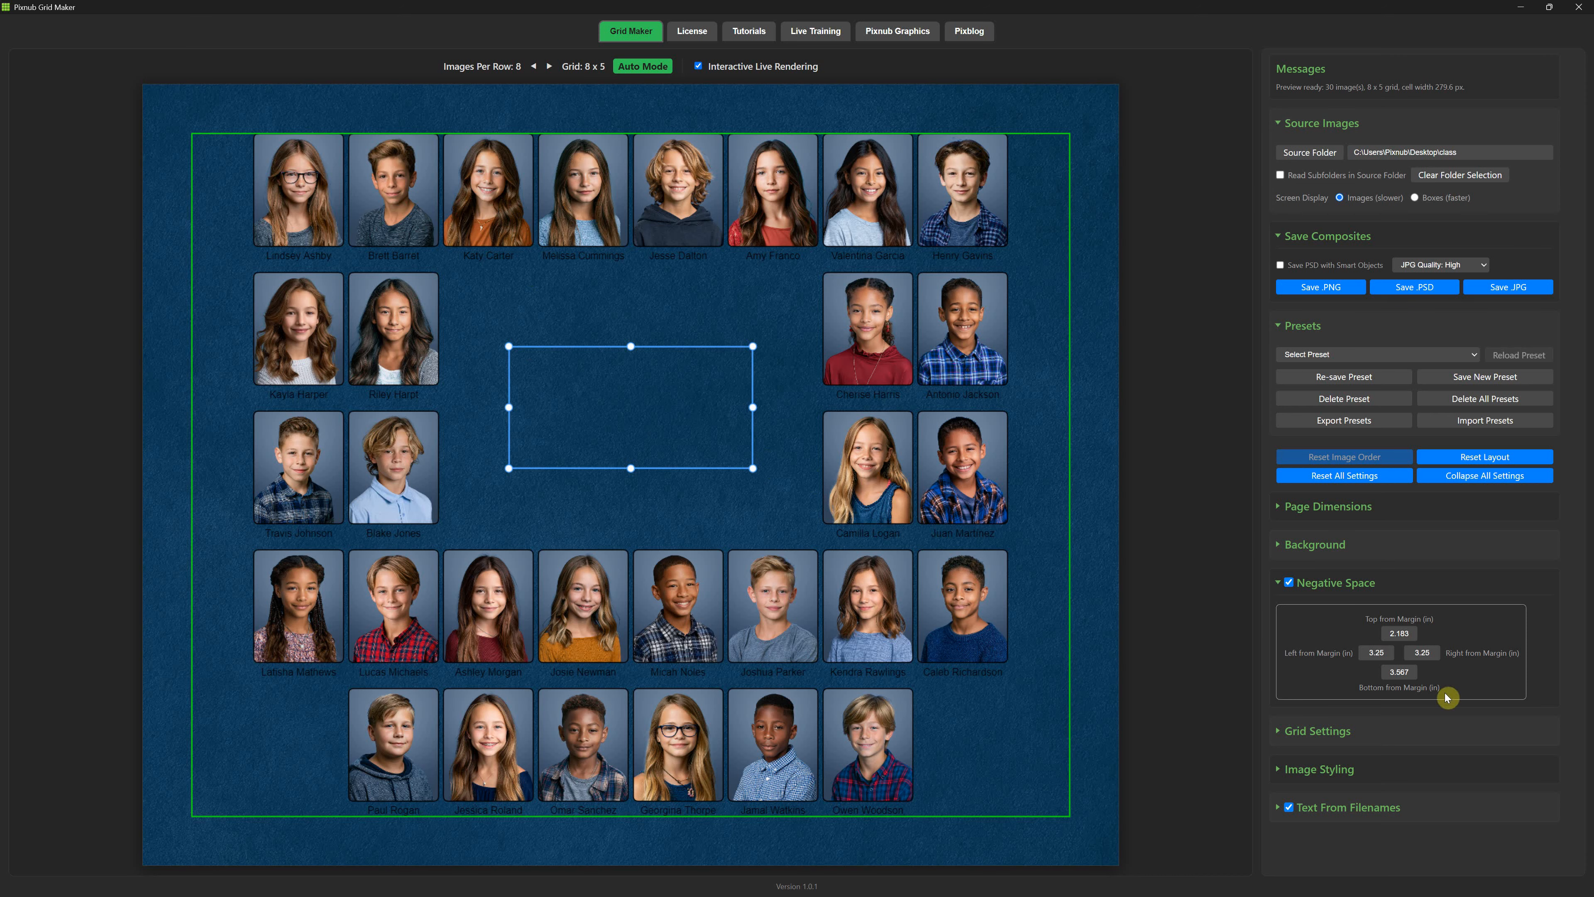
In Grid Settings, set the spacing between images to 0.1 in and the spacing between rows to 0.2 in.
click(1279, 734)
scroll(1330, 628, down, 3)
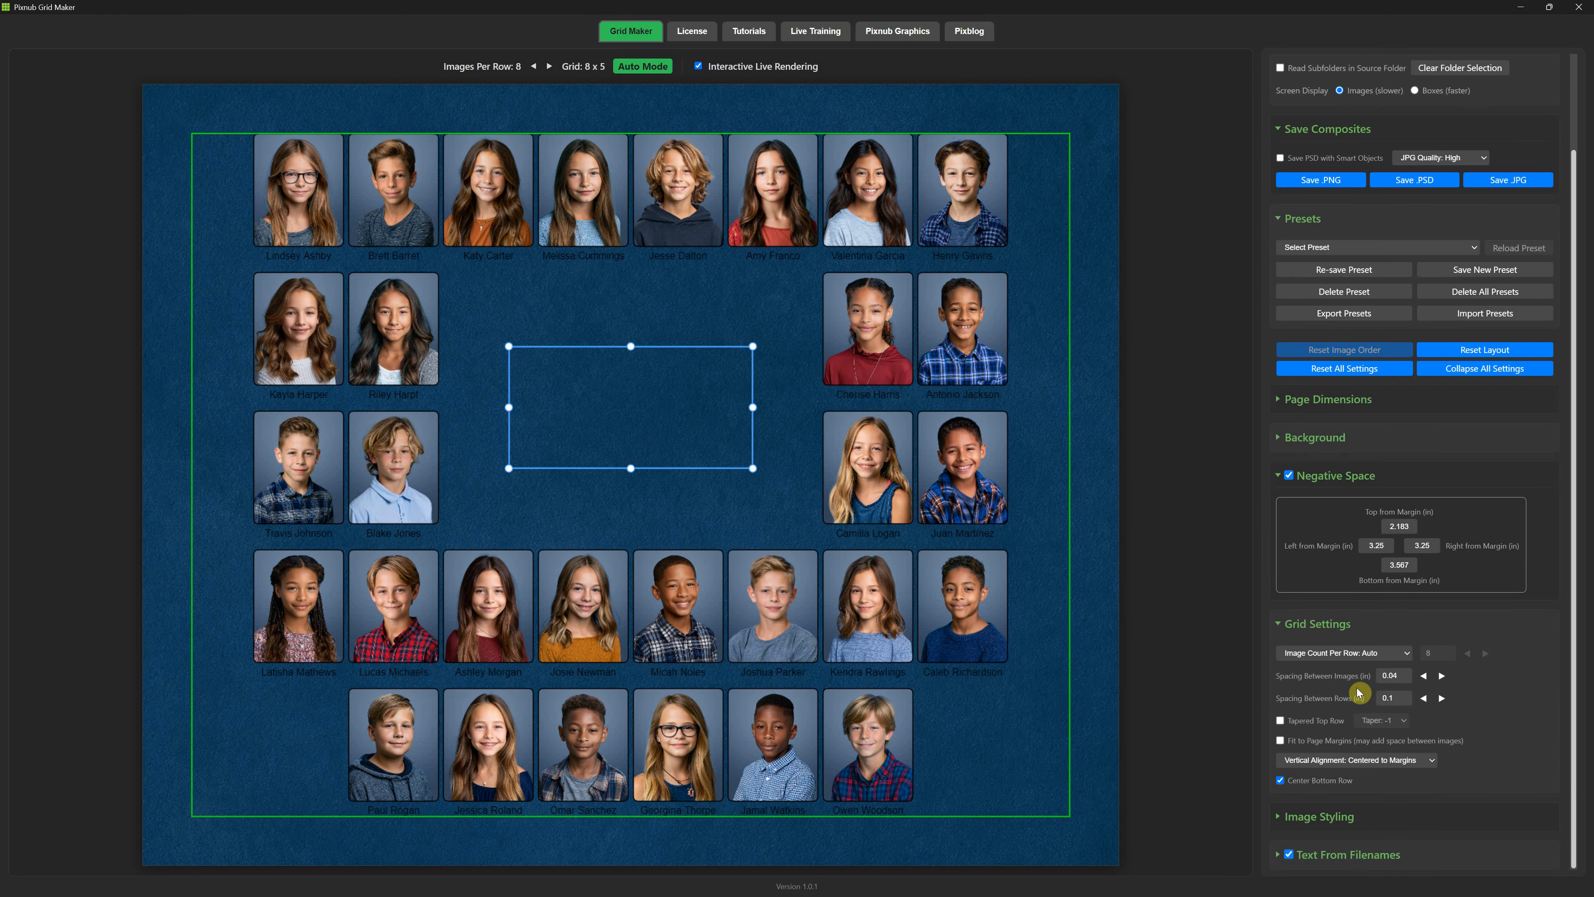
text(0.1)
drag(1403, 676, 1313, 711)
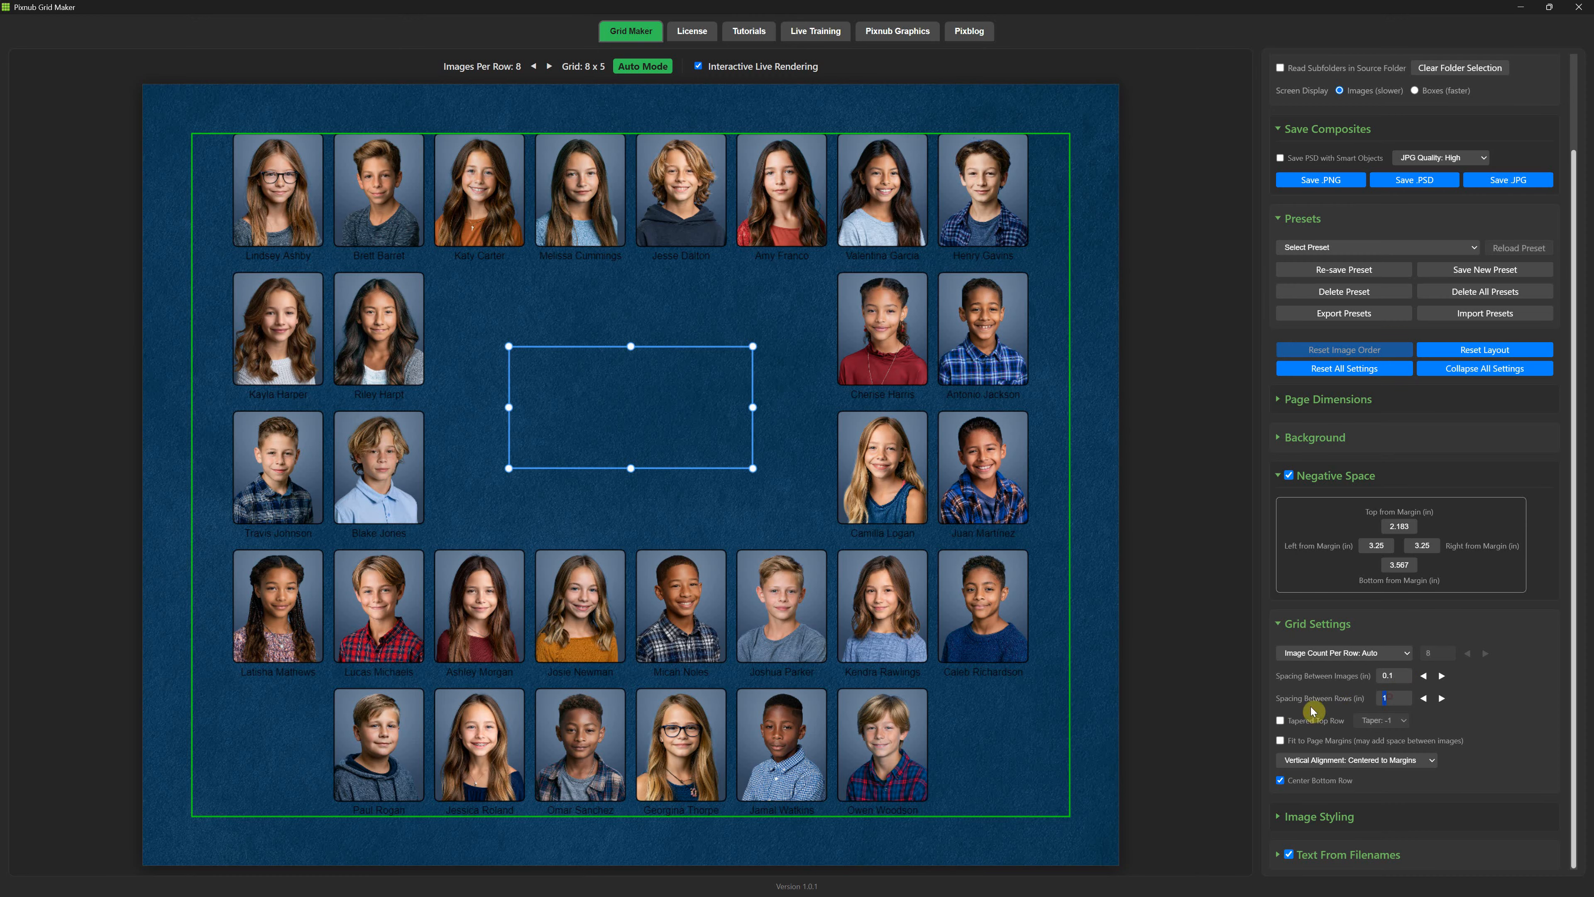
click(1326, 708)
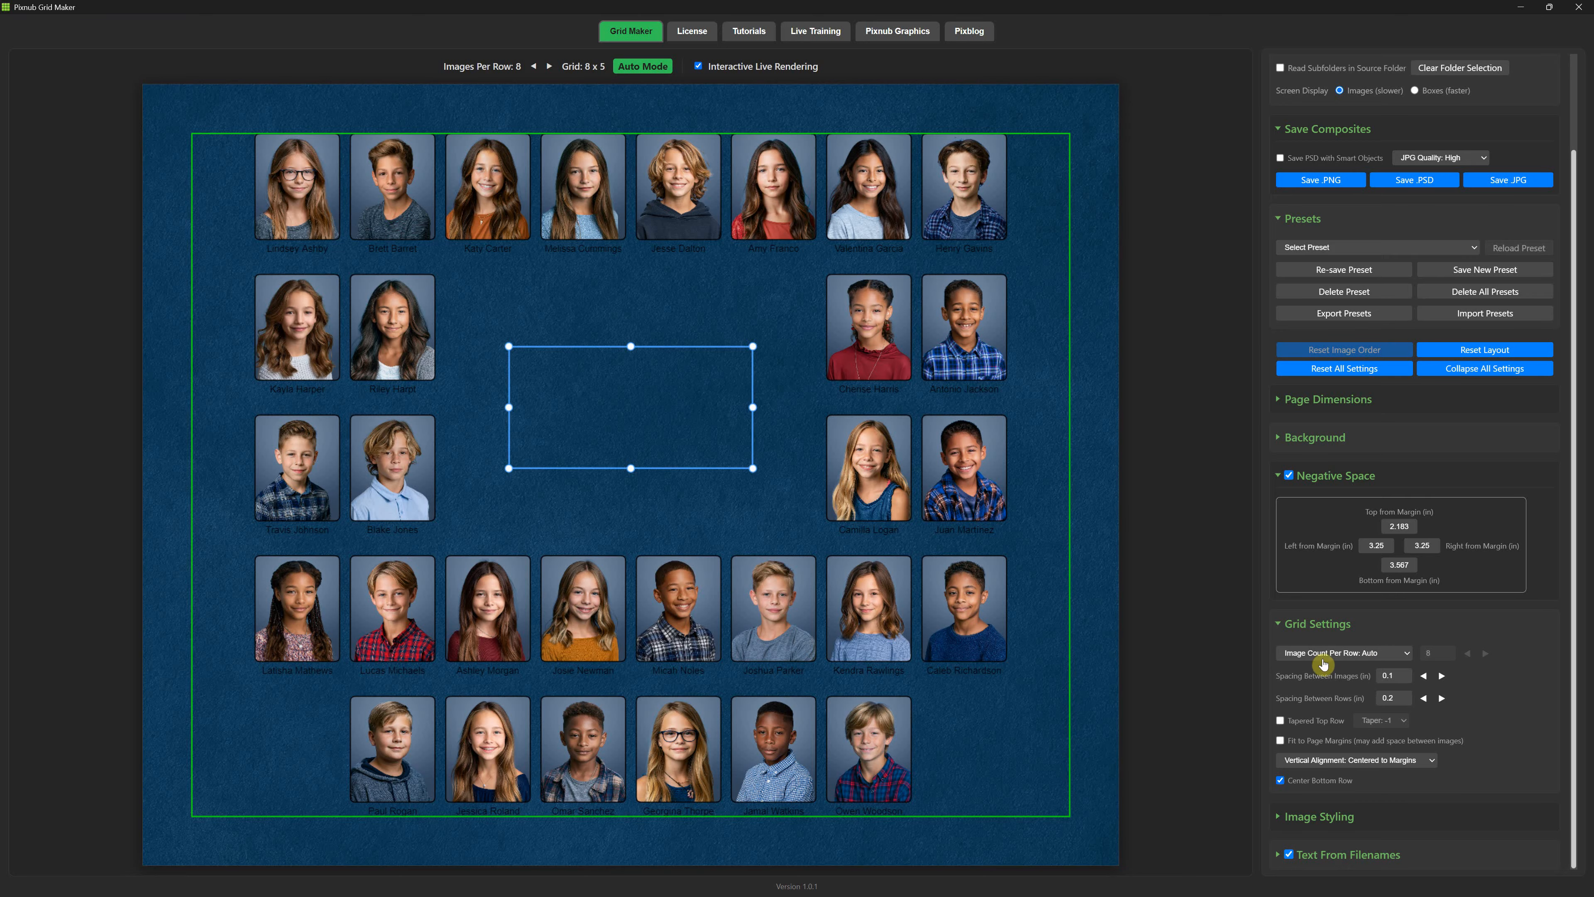
Enable the tapered top row with a taper of -1 and fit the grid to the page margins.
click(1280, 720)
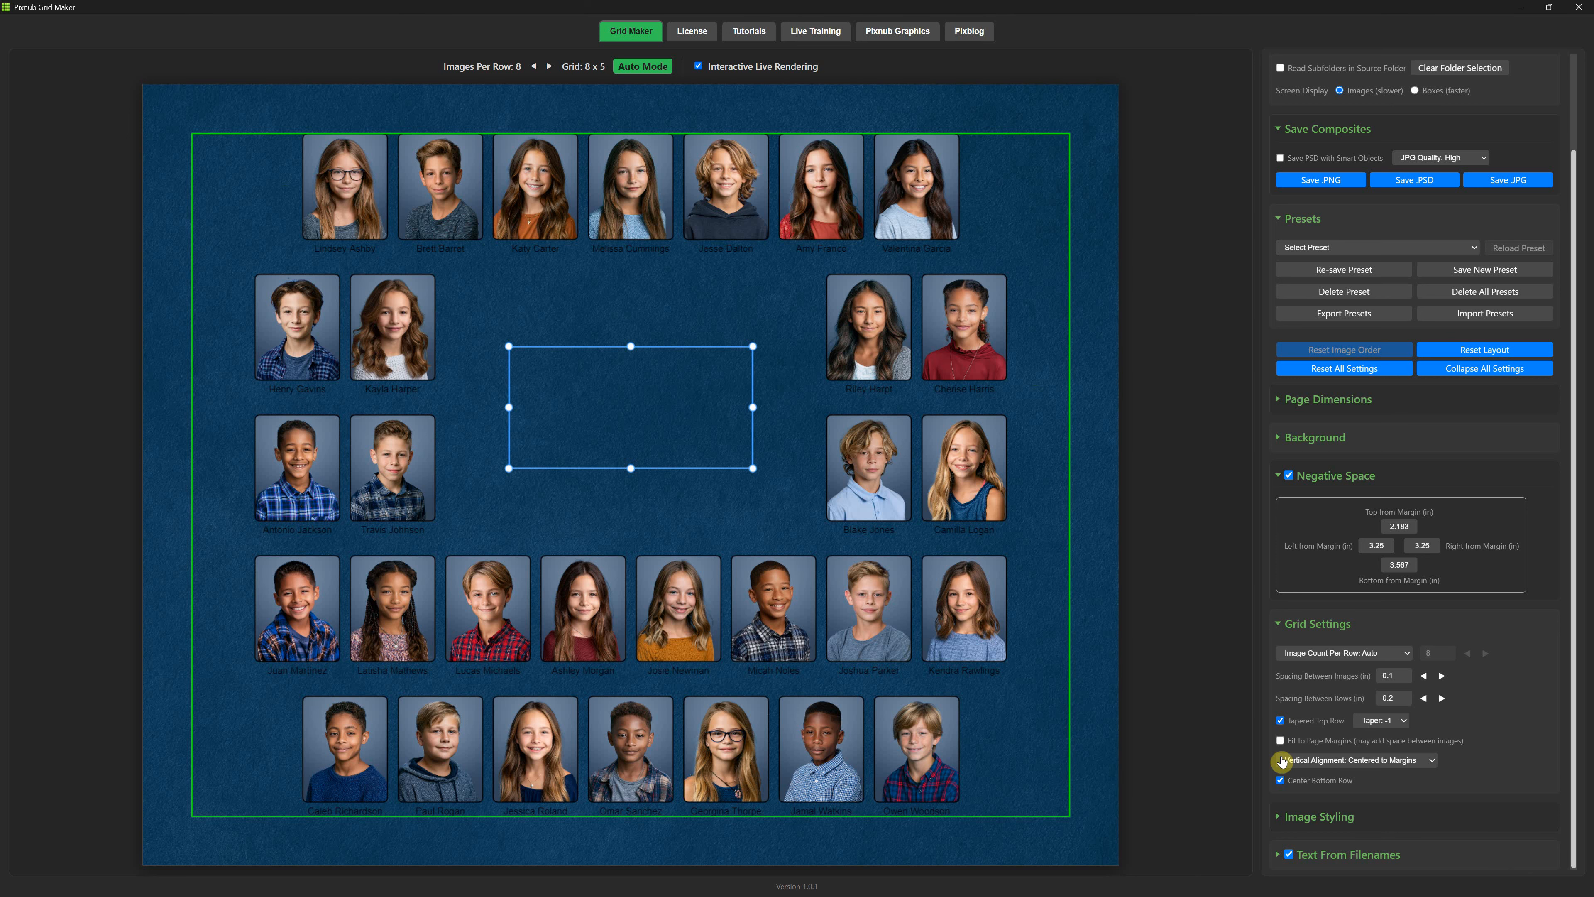
click(1281, 740)
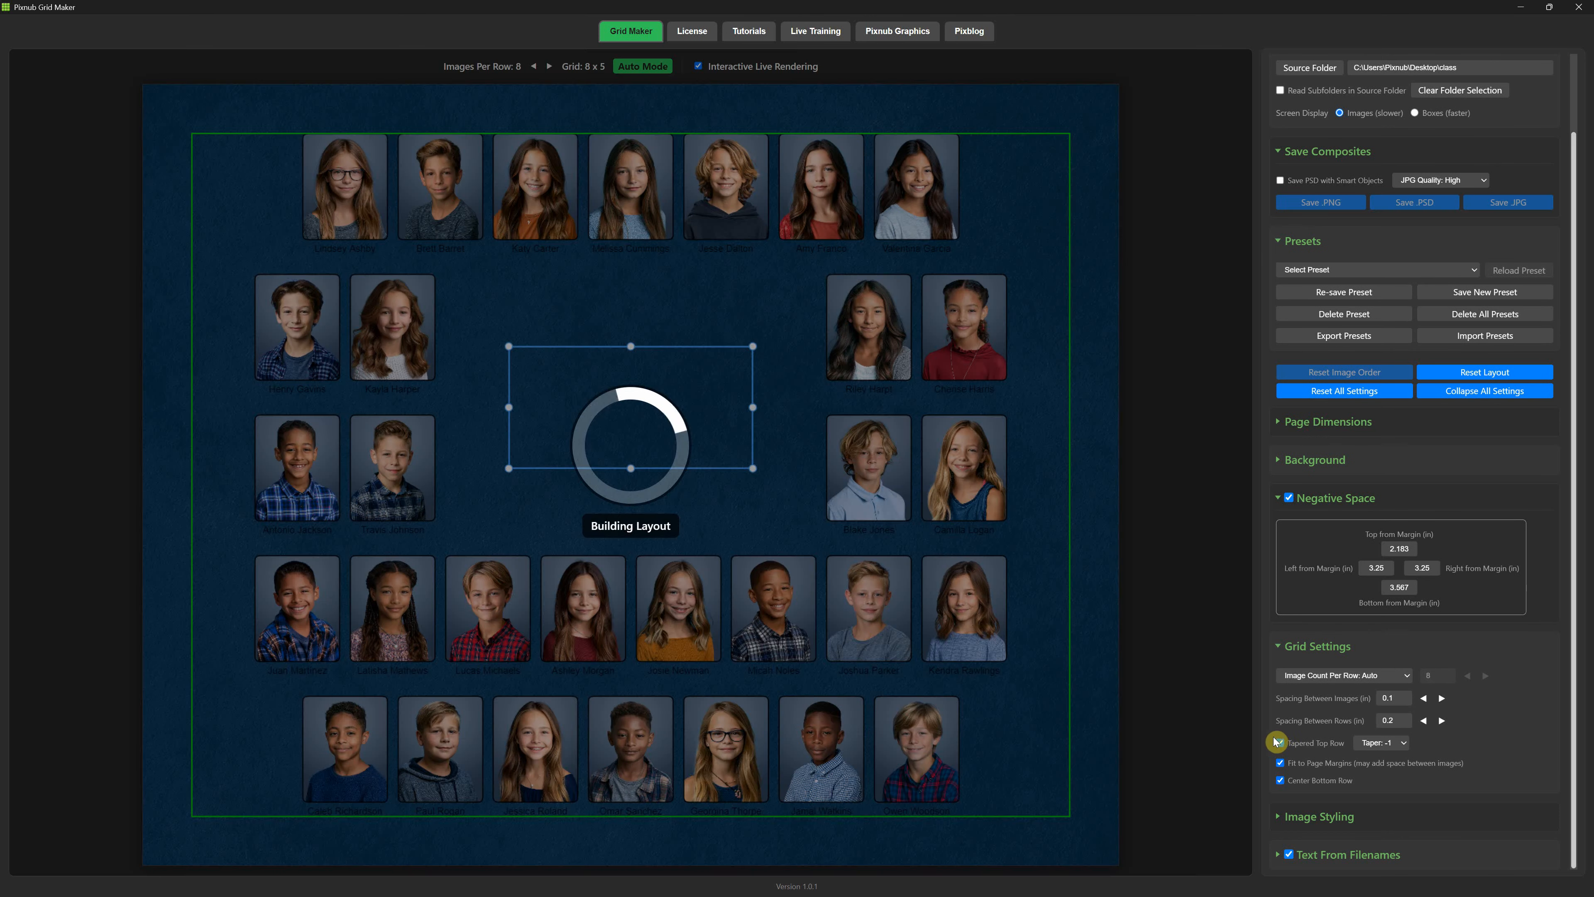
Widen the green margin frame symmetrically until the negative space is 3.375 in from the left and right margins.
click(1070, 480)
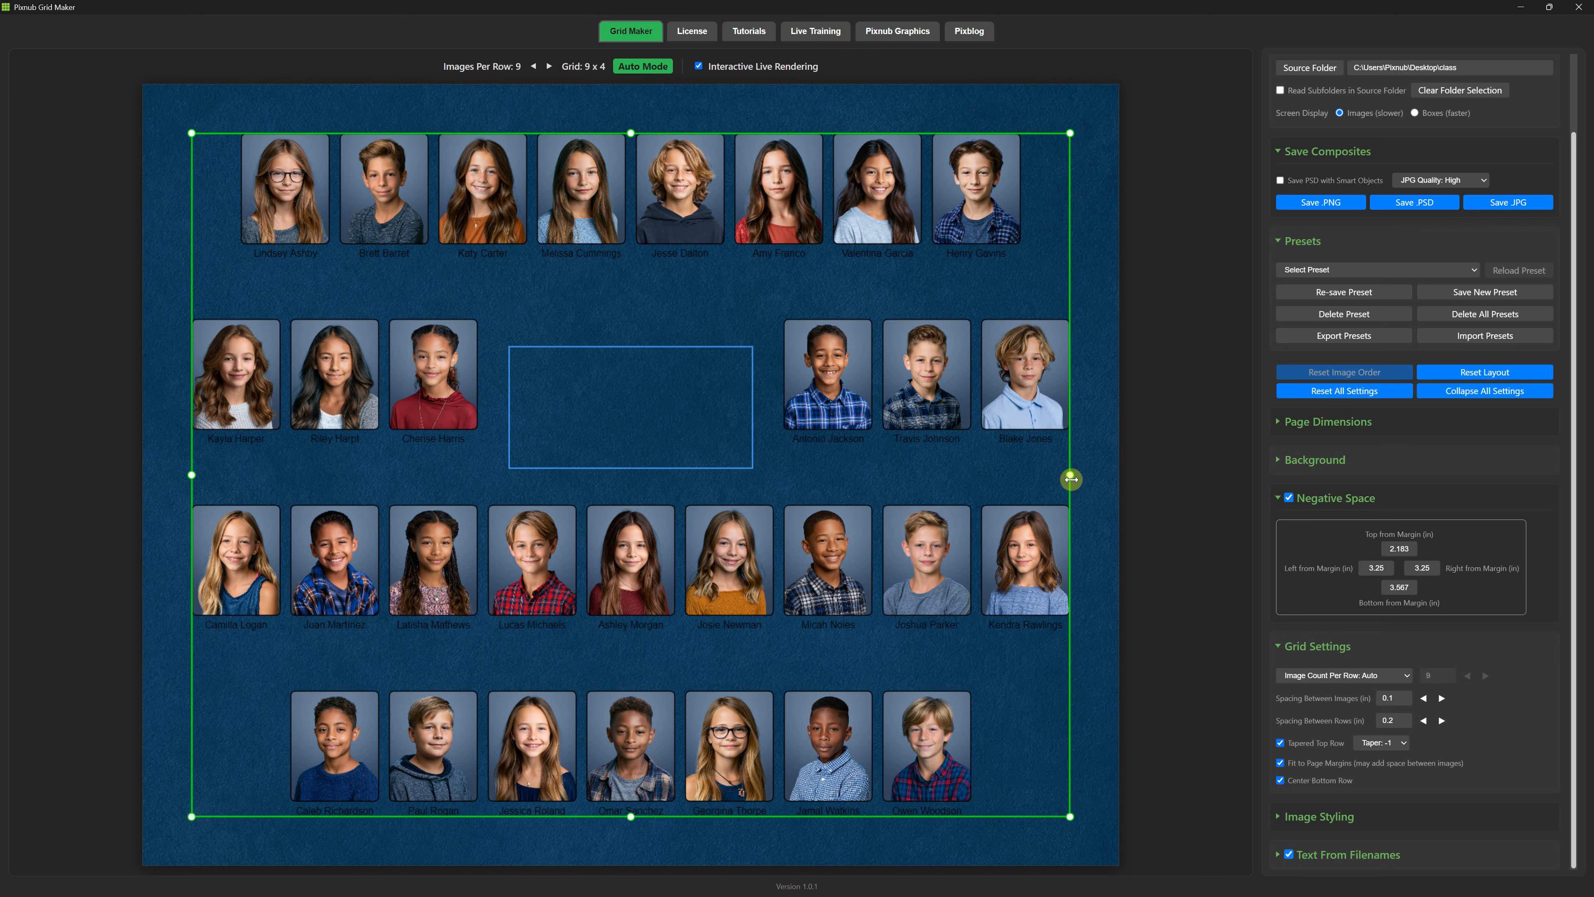
mouse_move(1072, 476)
mouse_down()
mouse_move(1025, 474)
mouse_move(1103, 474)
mouse_move(1032, 474)
mouse_move(1096, 485)
mouse_move(1081, 479)
mouse_up()
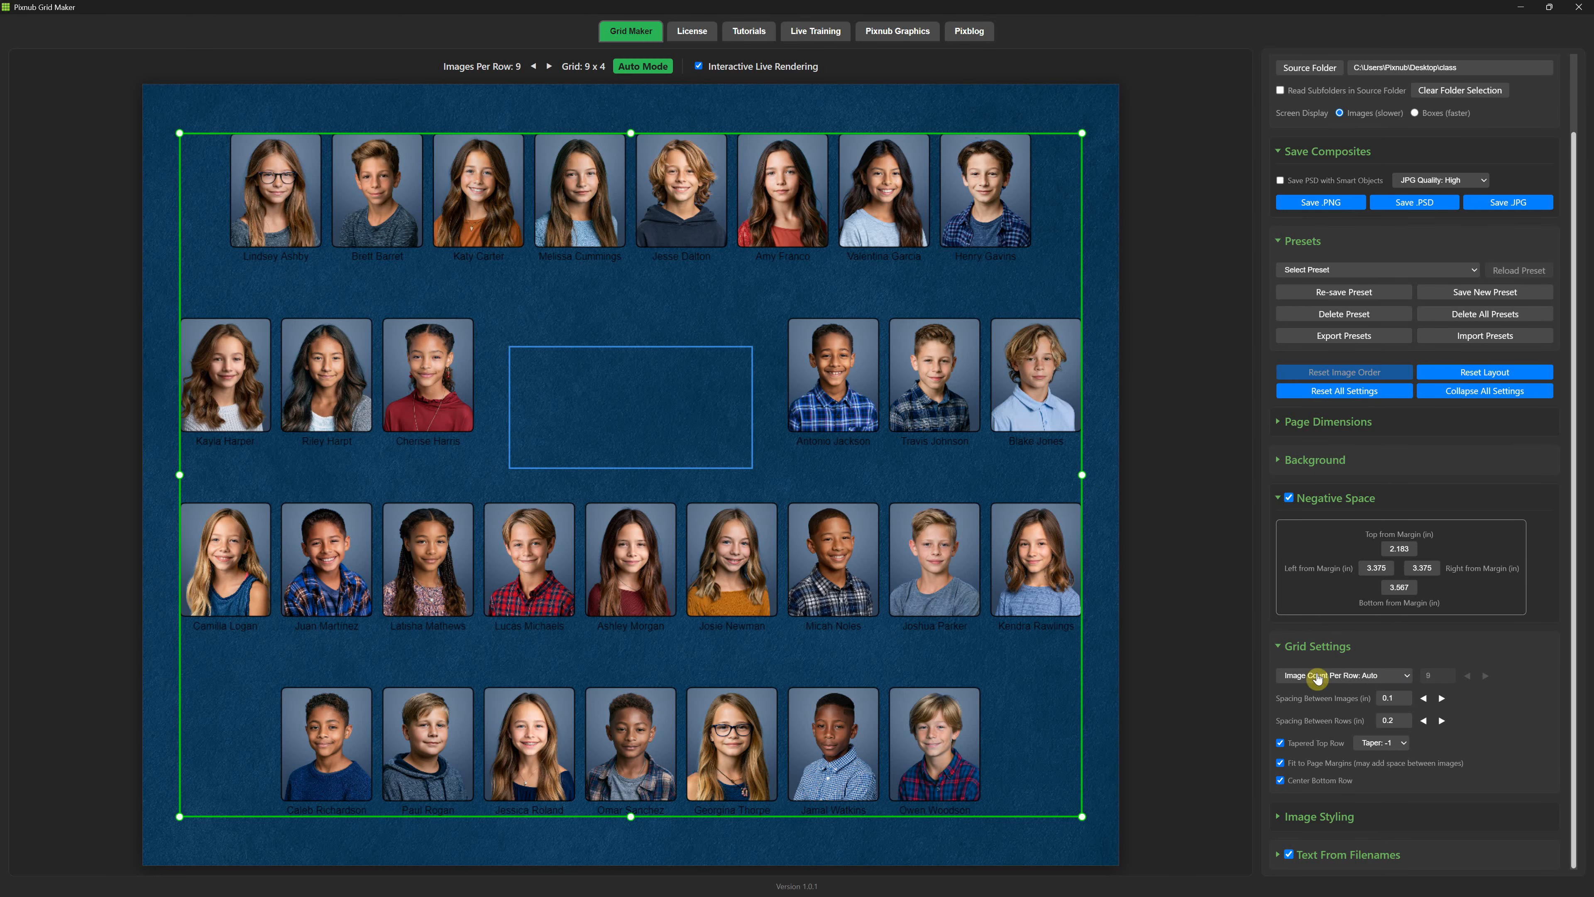
In Image Styling, give the portraits a white 4 px stroke and enable the drop shadow.
click(1279, 821)
scroll(1317, 738, down, 2)
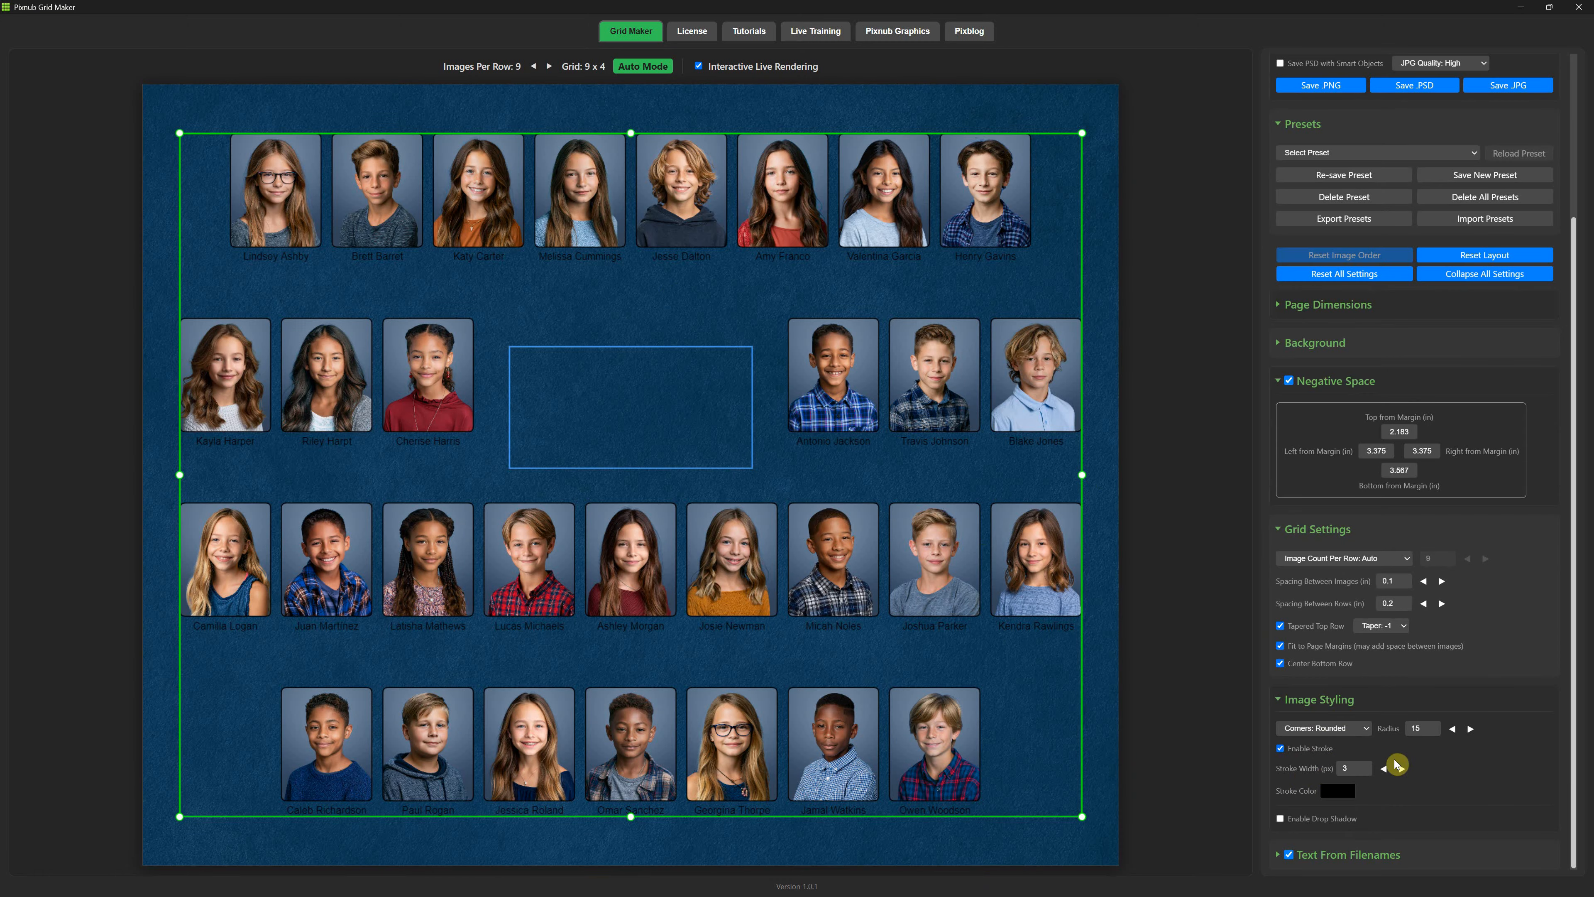
click(1339, 792)
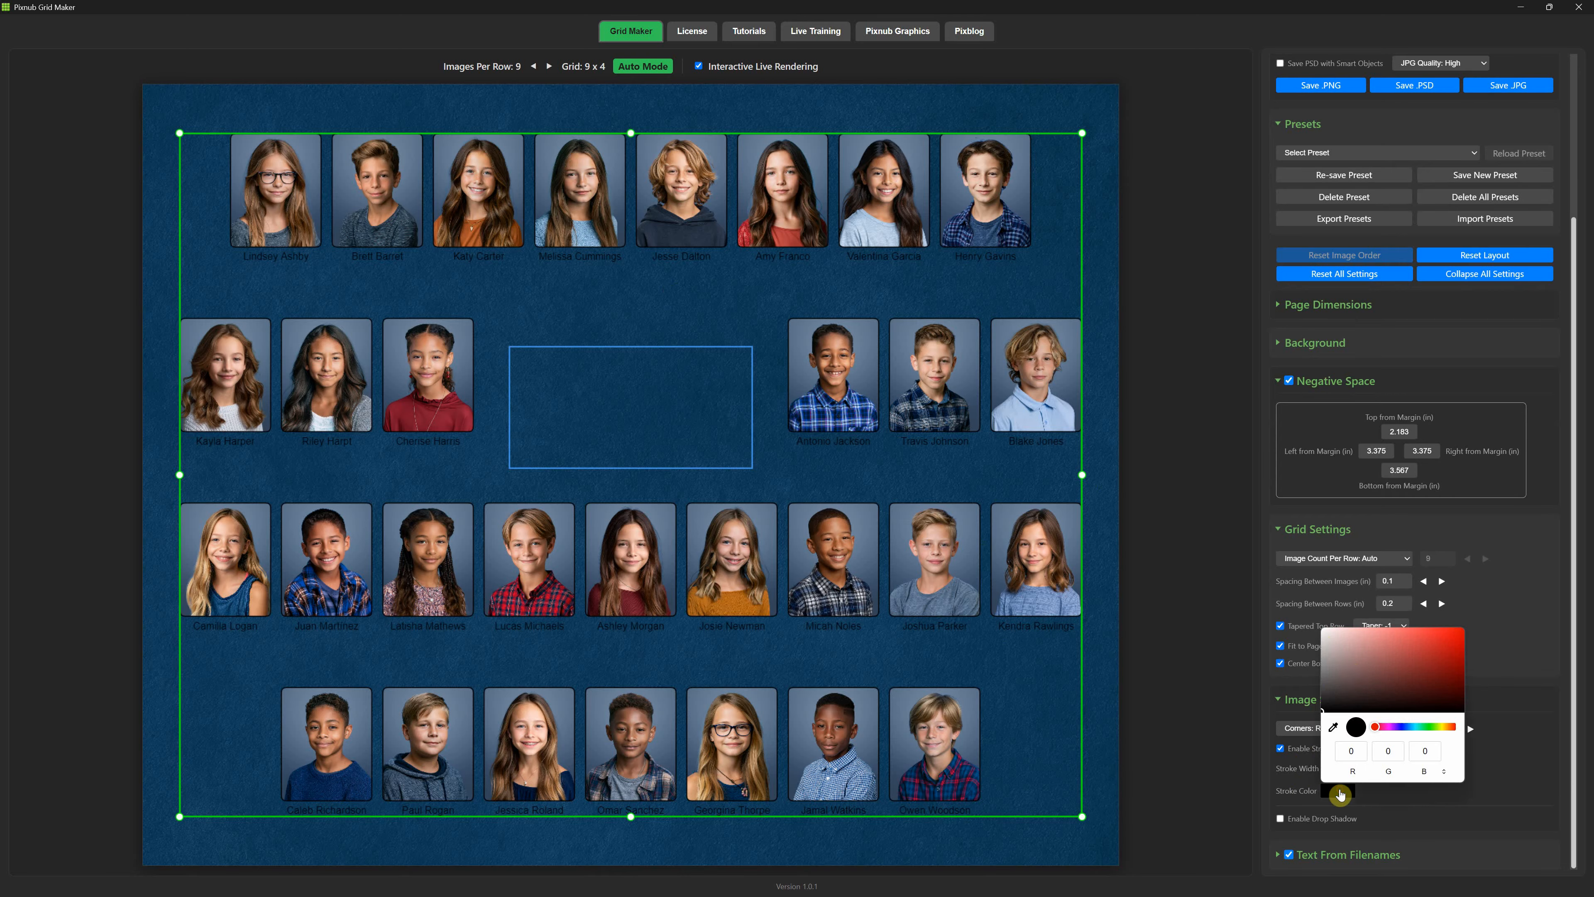
drag(1355, 673, 1323, 632)
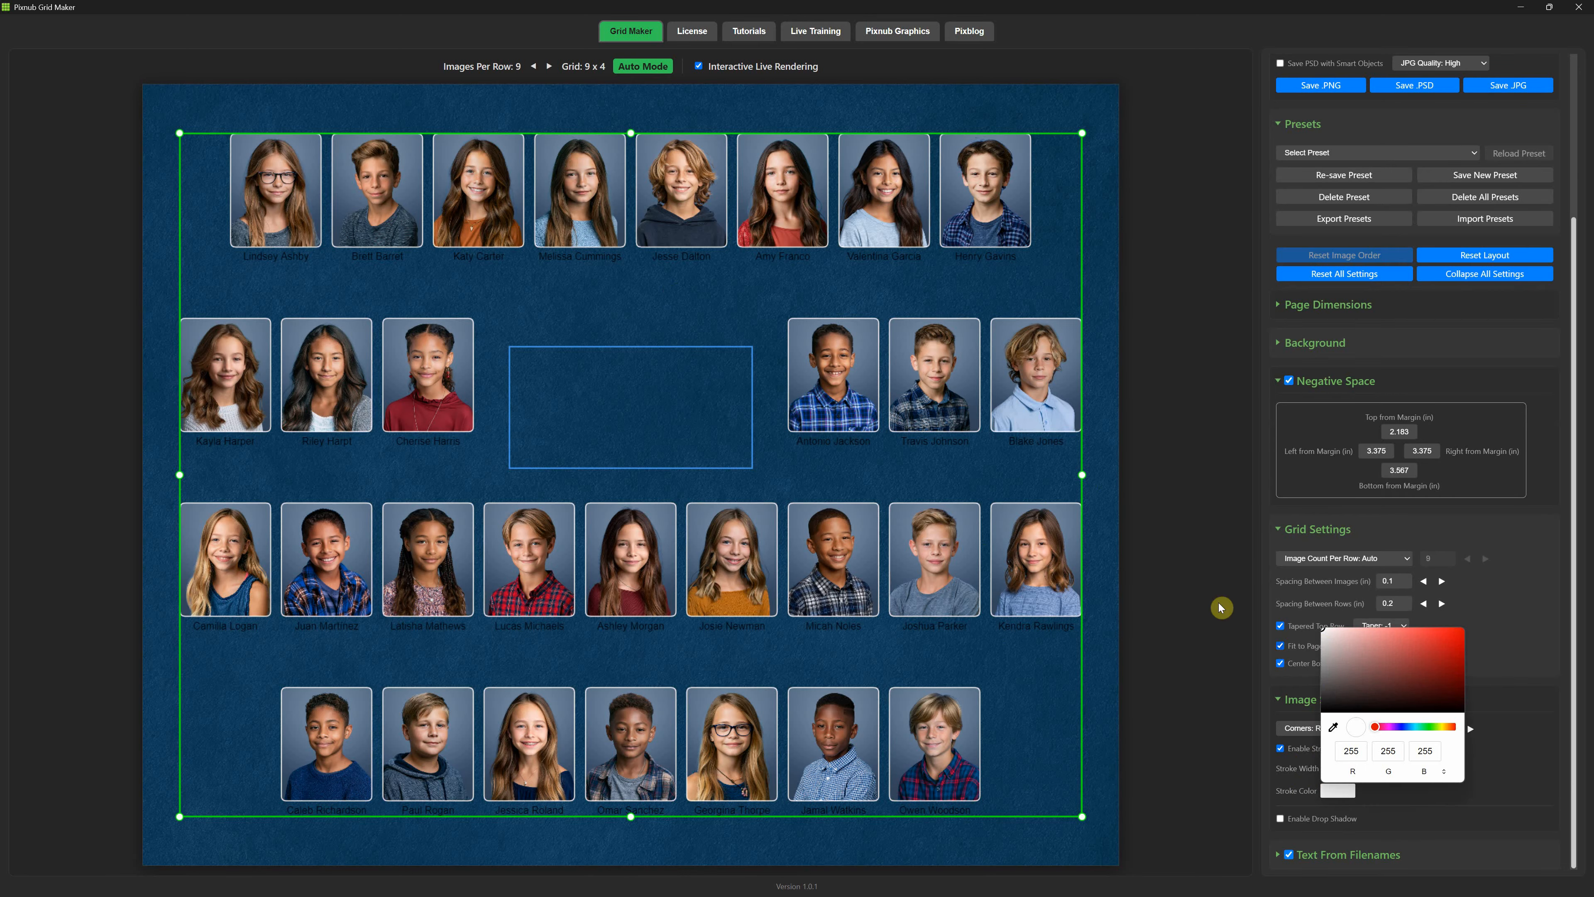
click(1531, 724)
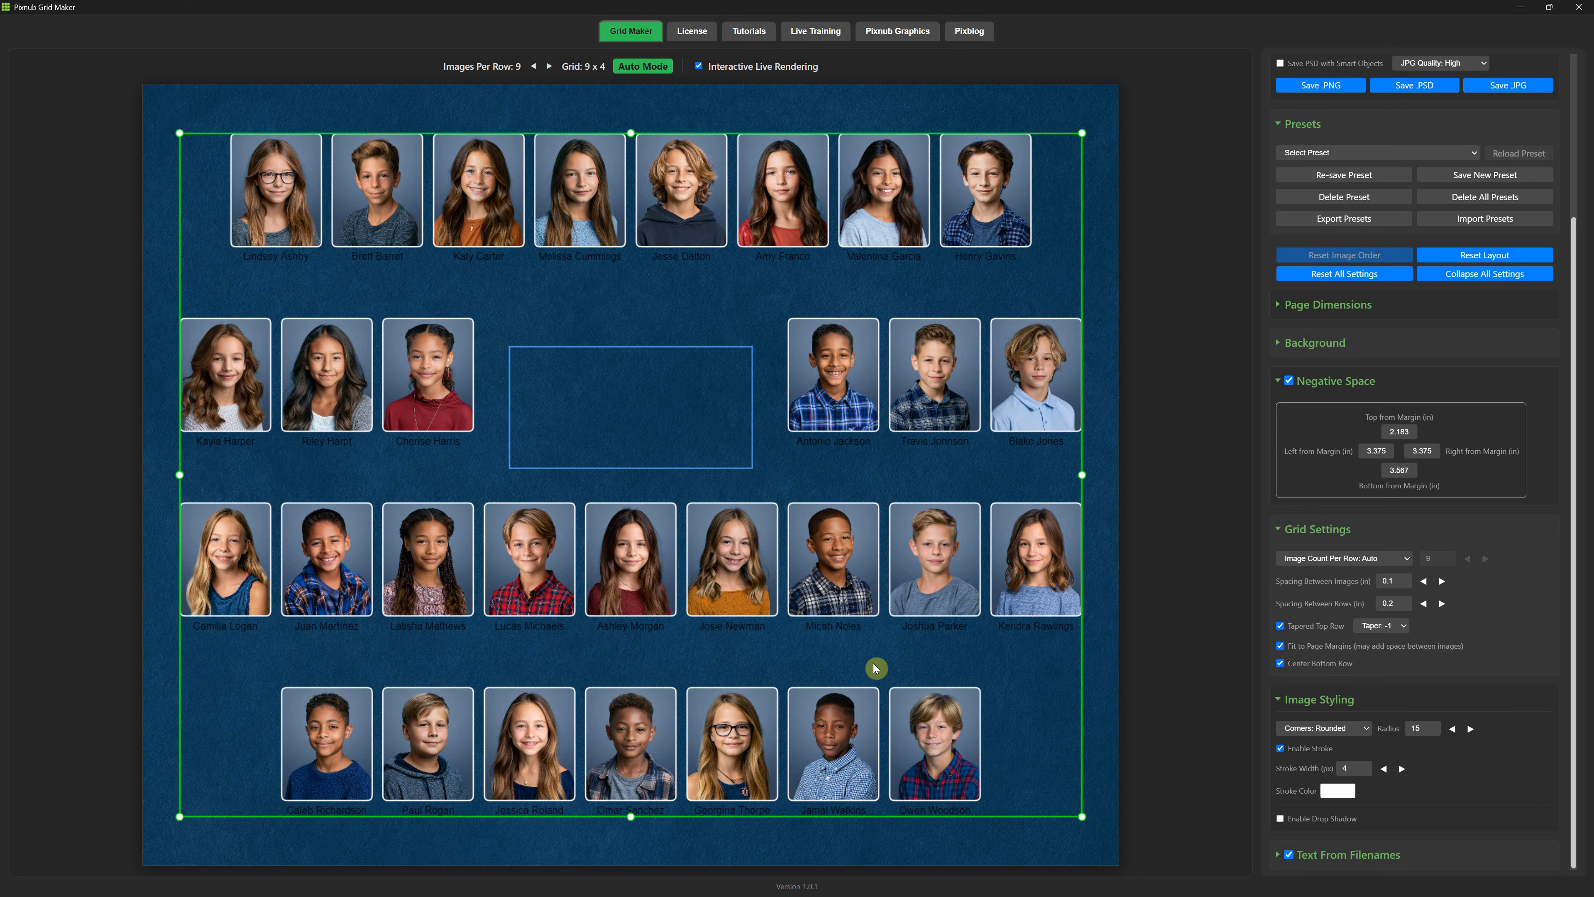
click(1281, 818)
scroll(1346, 730, down, 2)
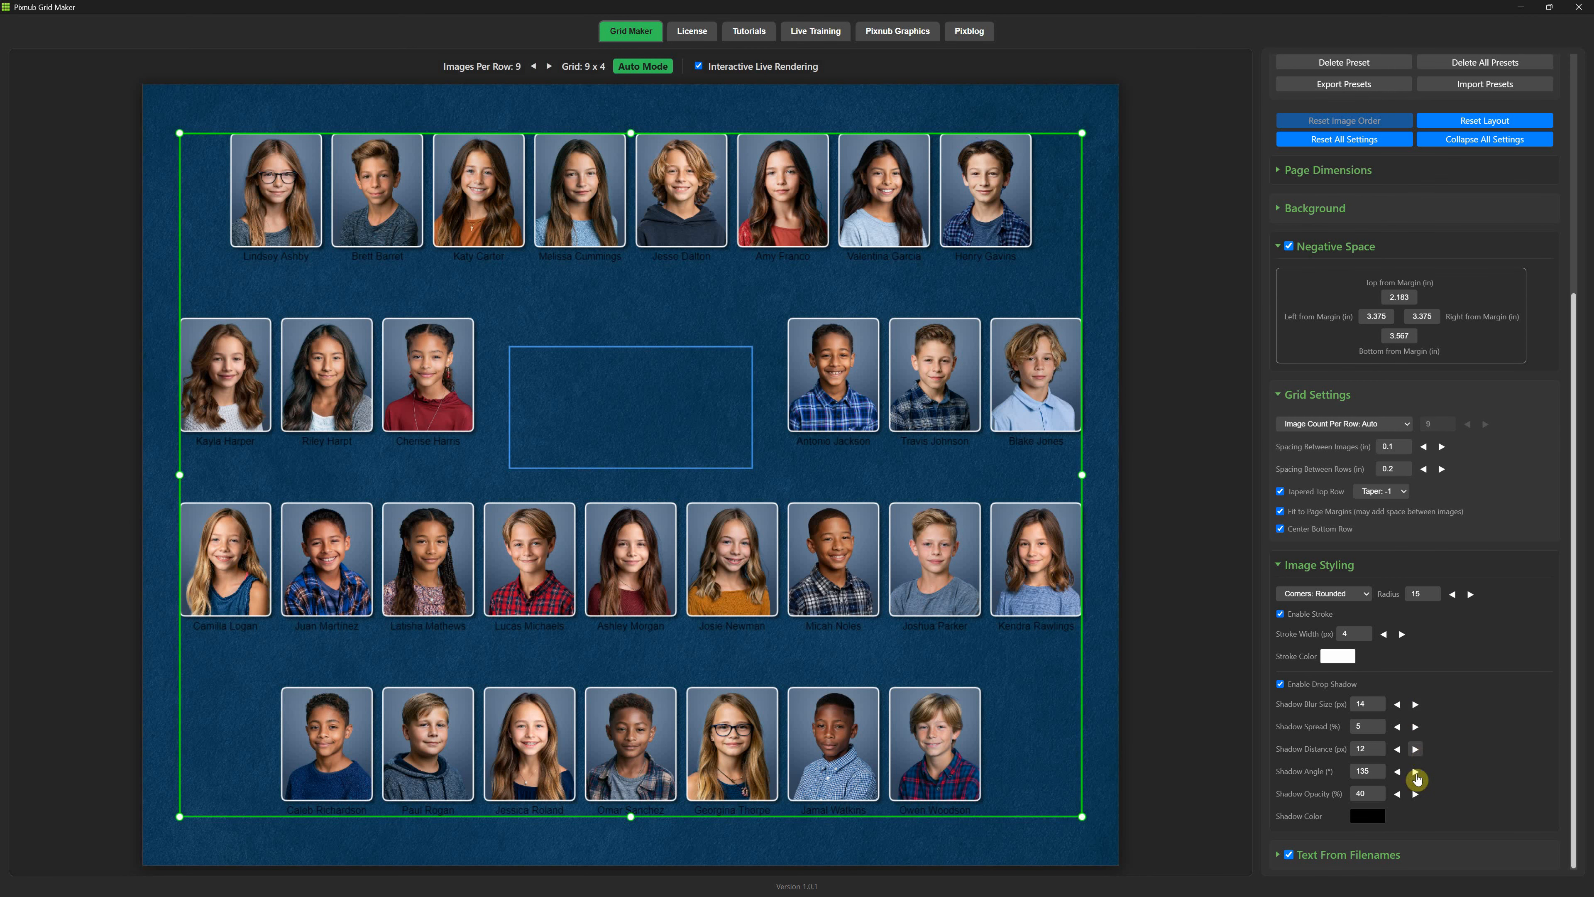
Try oval corners on the portraits, and set the corners to Beveled with a radius of 35.
click(1341, 594)
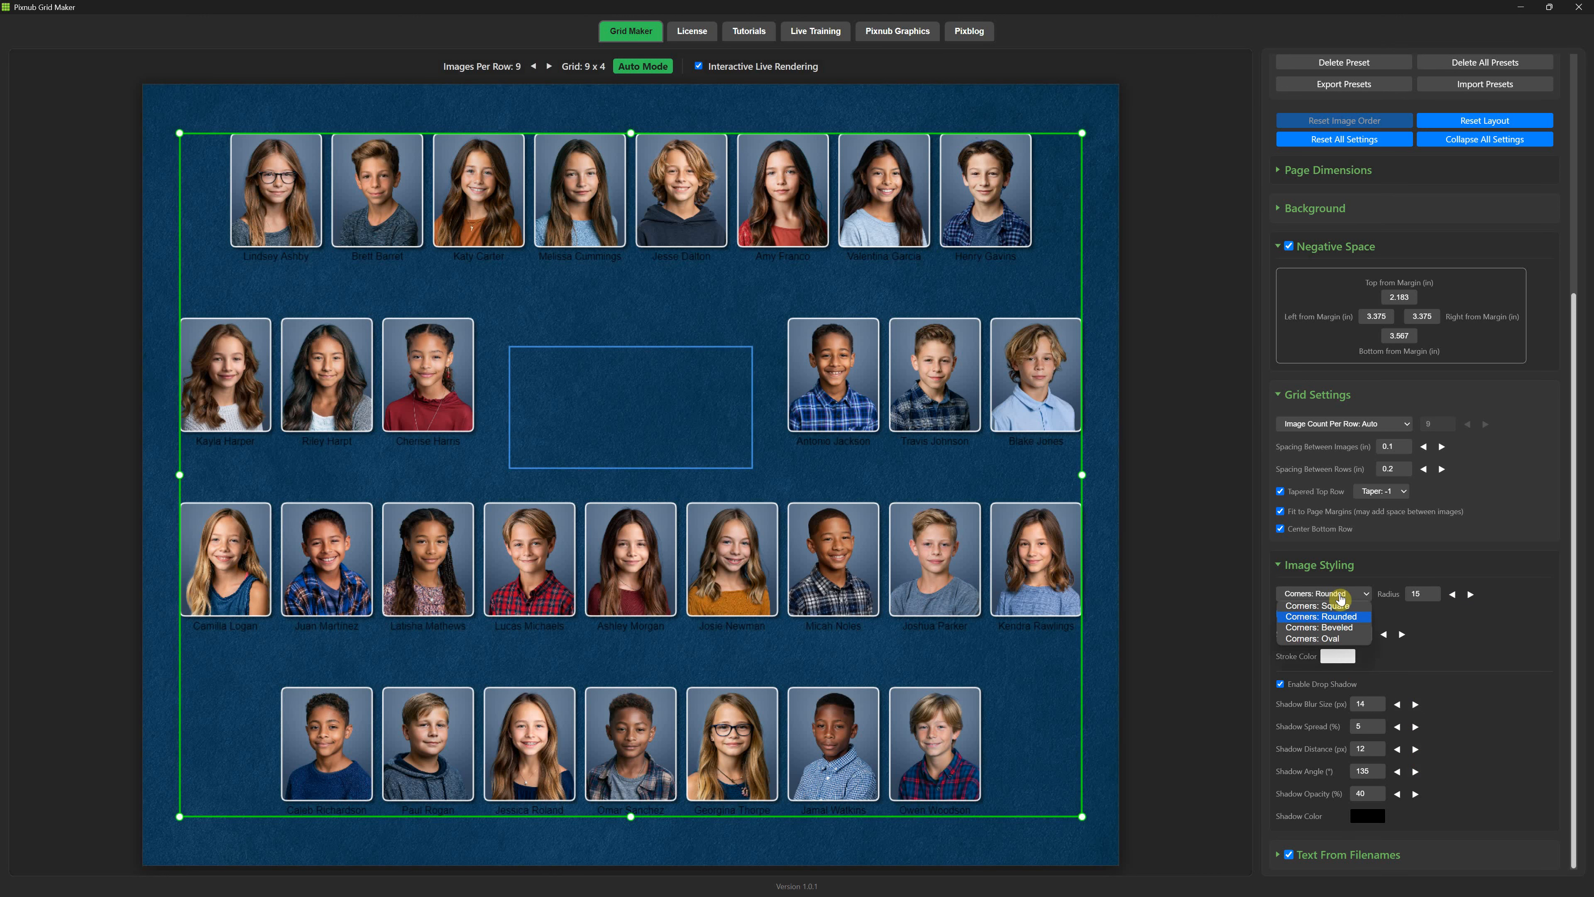
click(1340, 639)
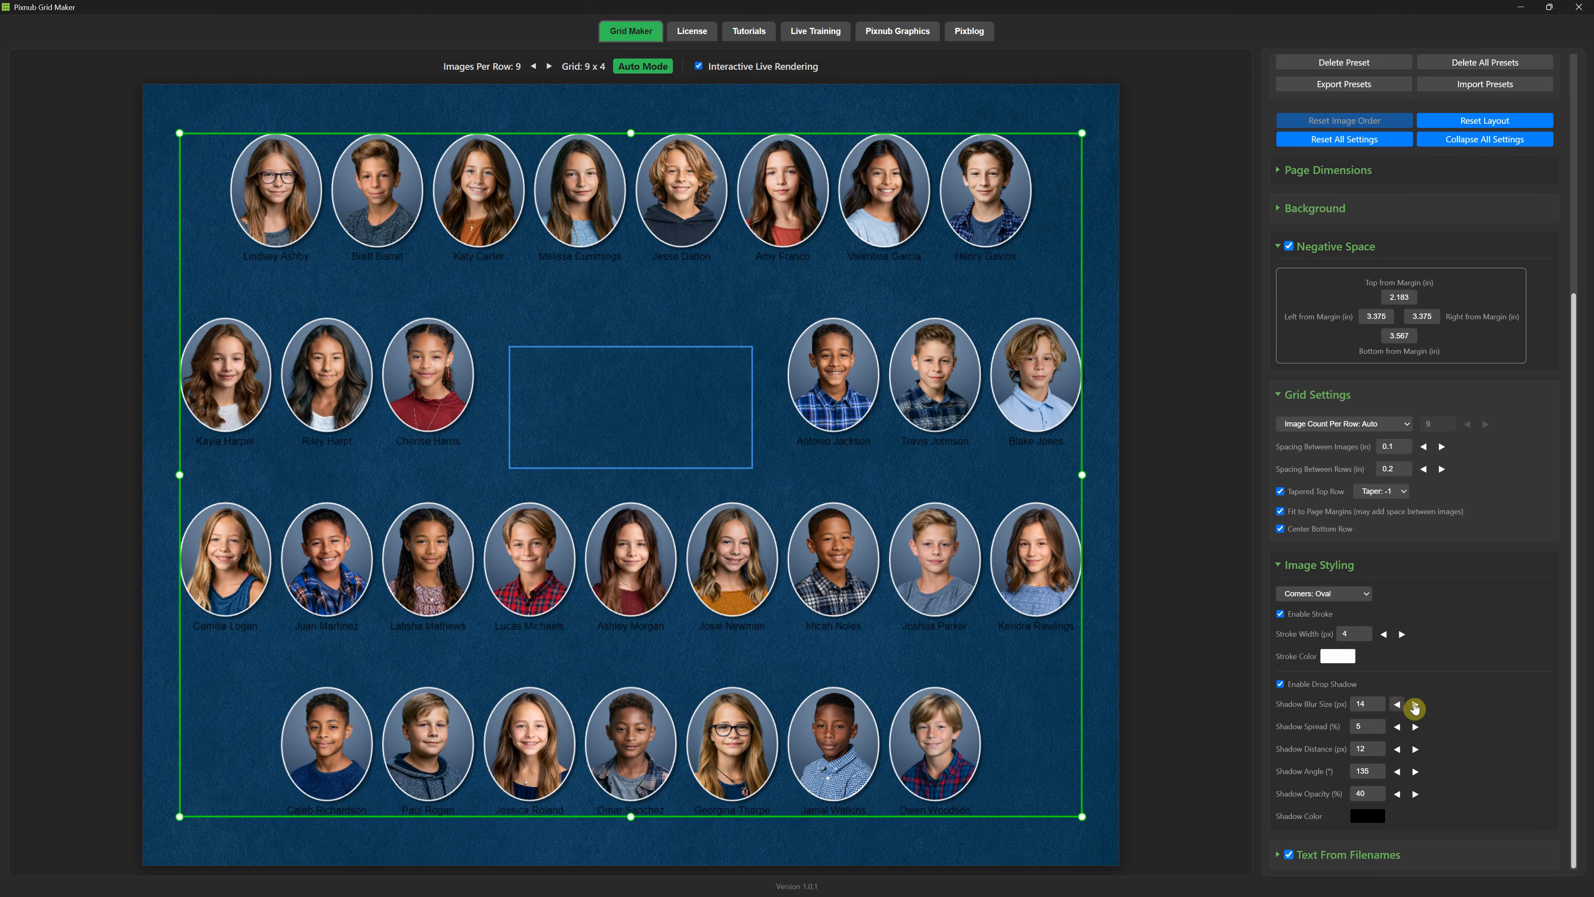
click(1350, 595)
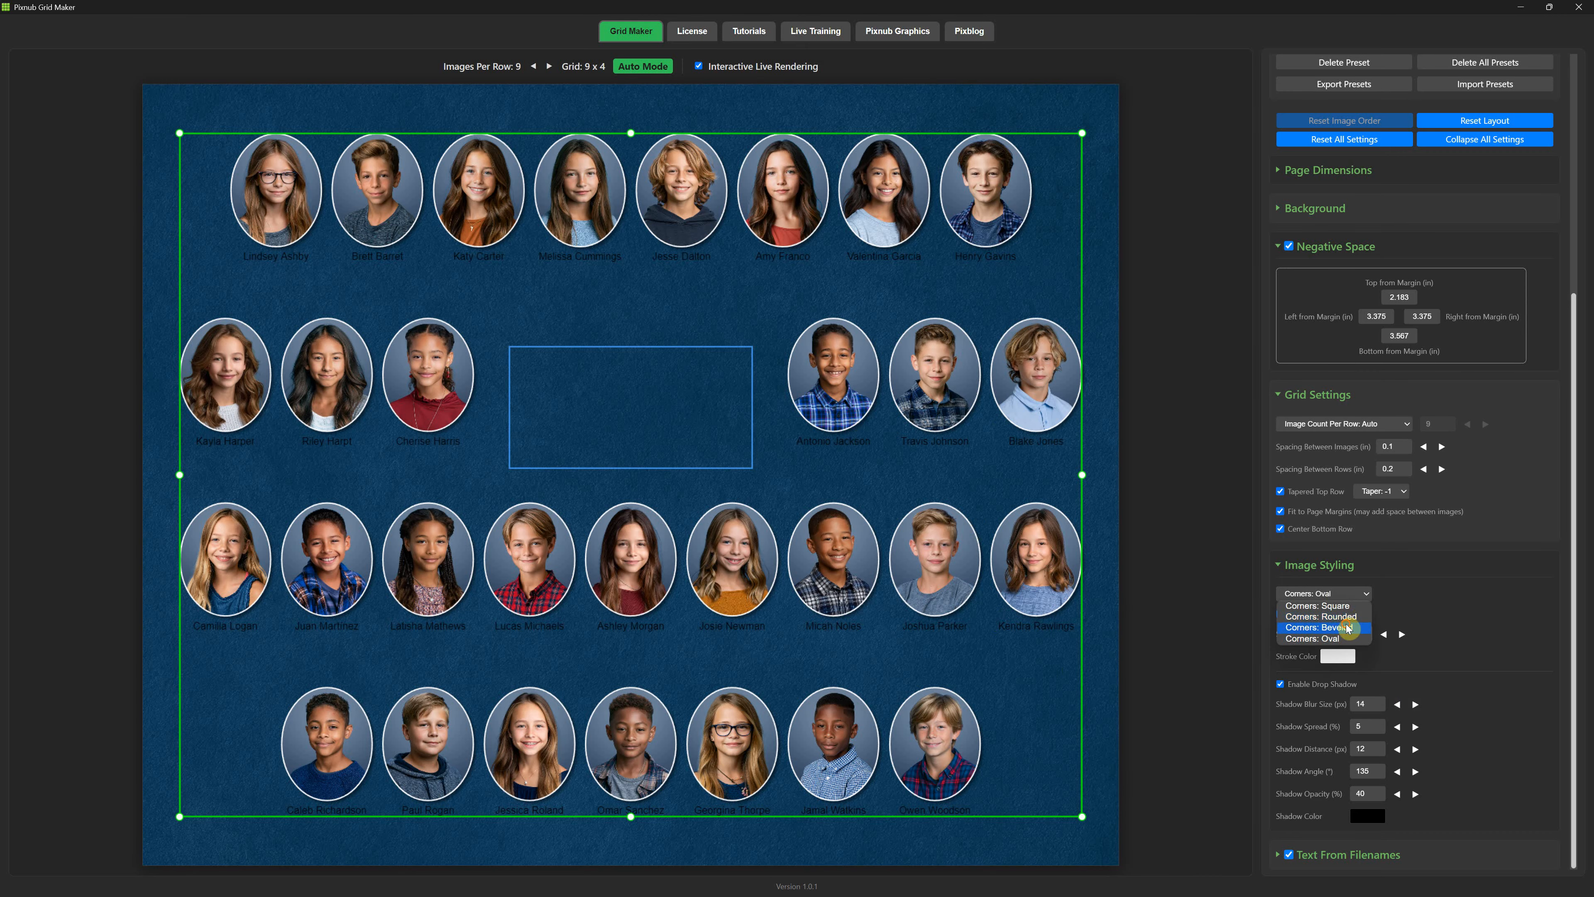
click(1349, 626)
click(1340, 594)
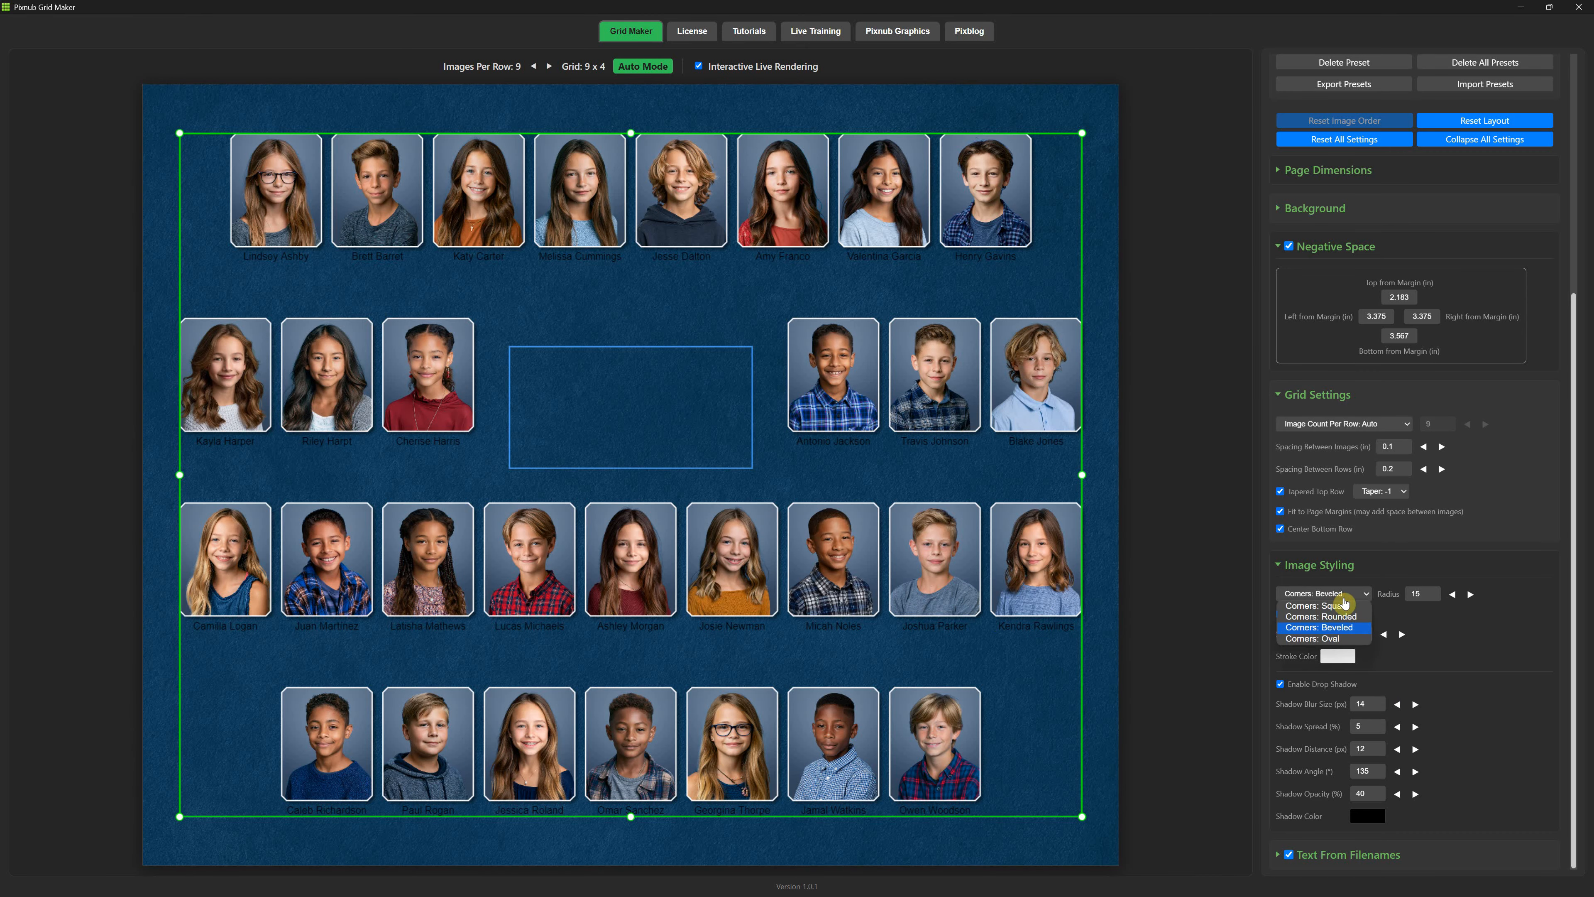
click(1343, 597)
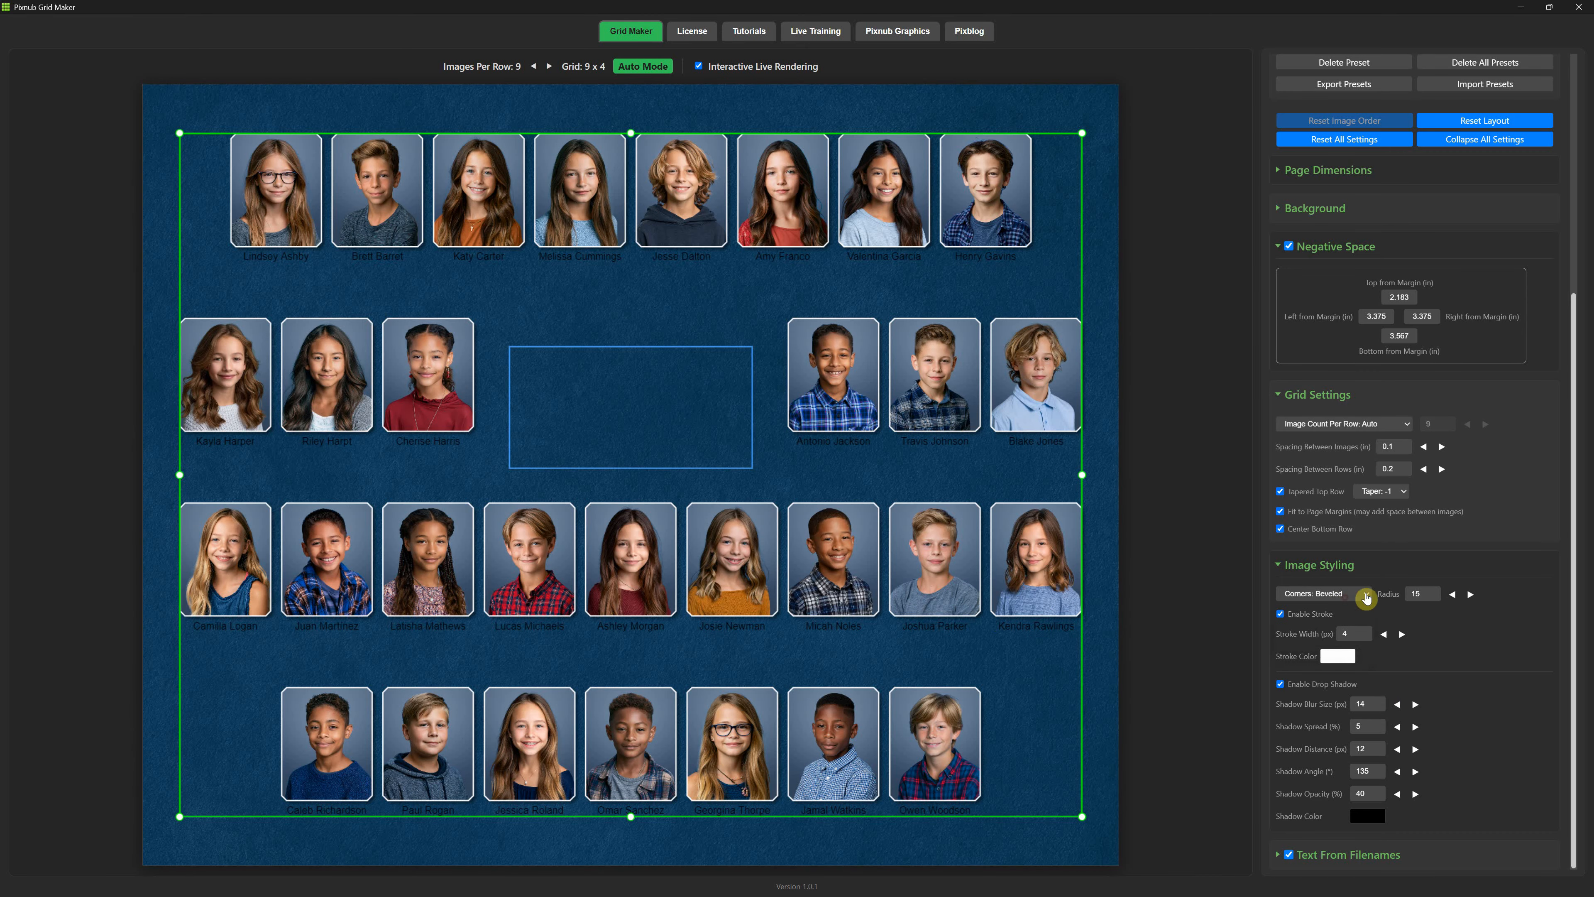
click(1279, 631)
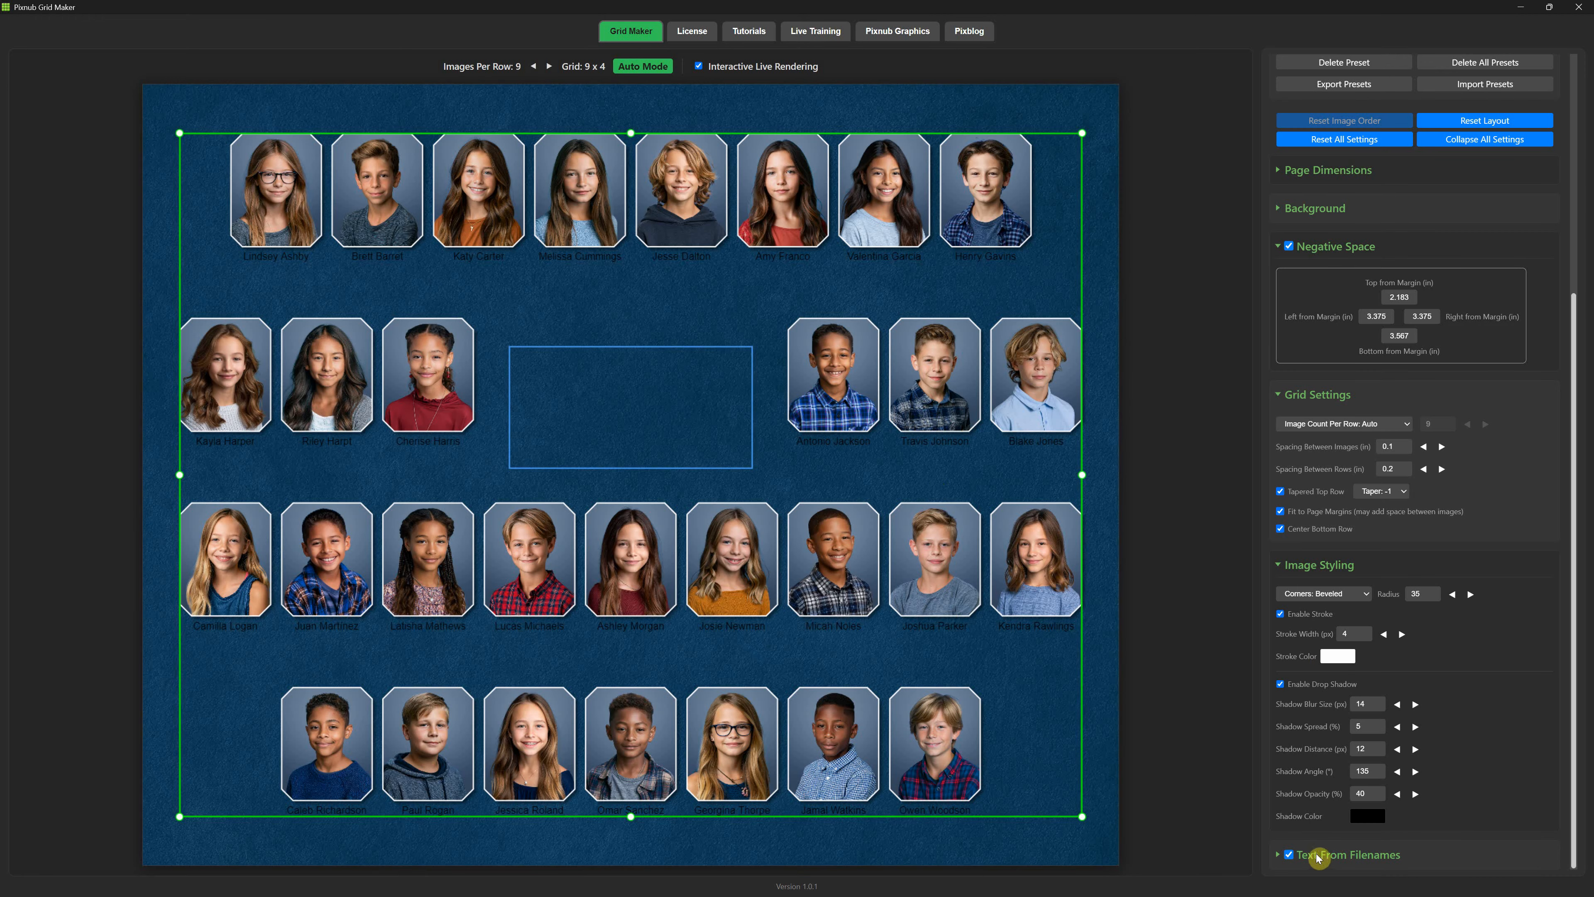
In Text From Filenames, set the name text color to white and the font to American Captain.
click(1279, 856)
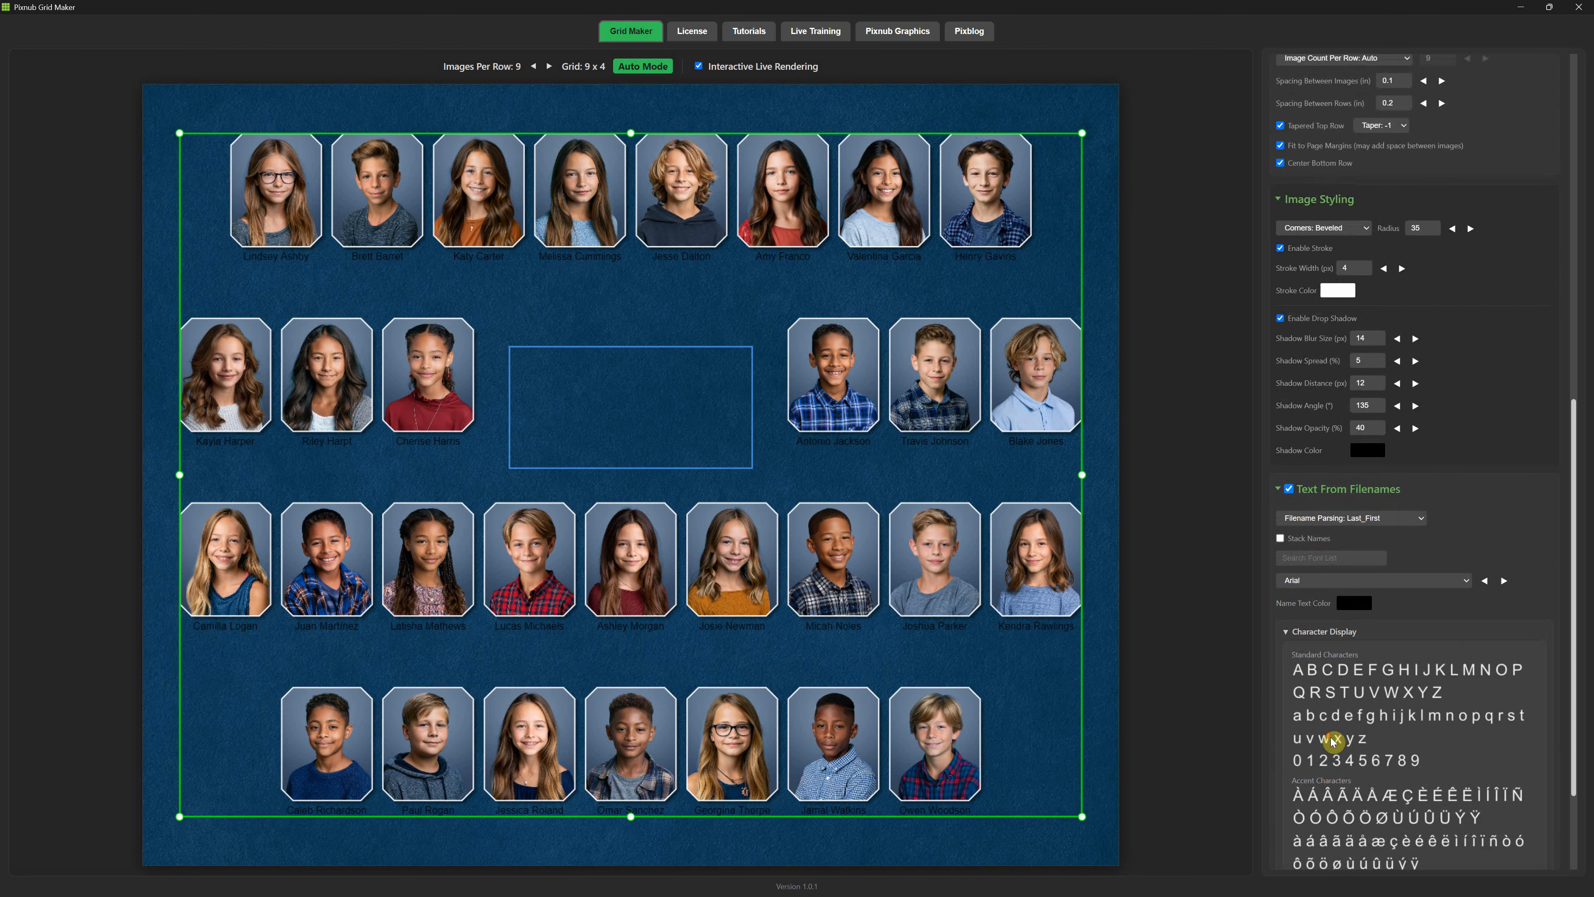
scroll(1319, 722, down, 8)
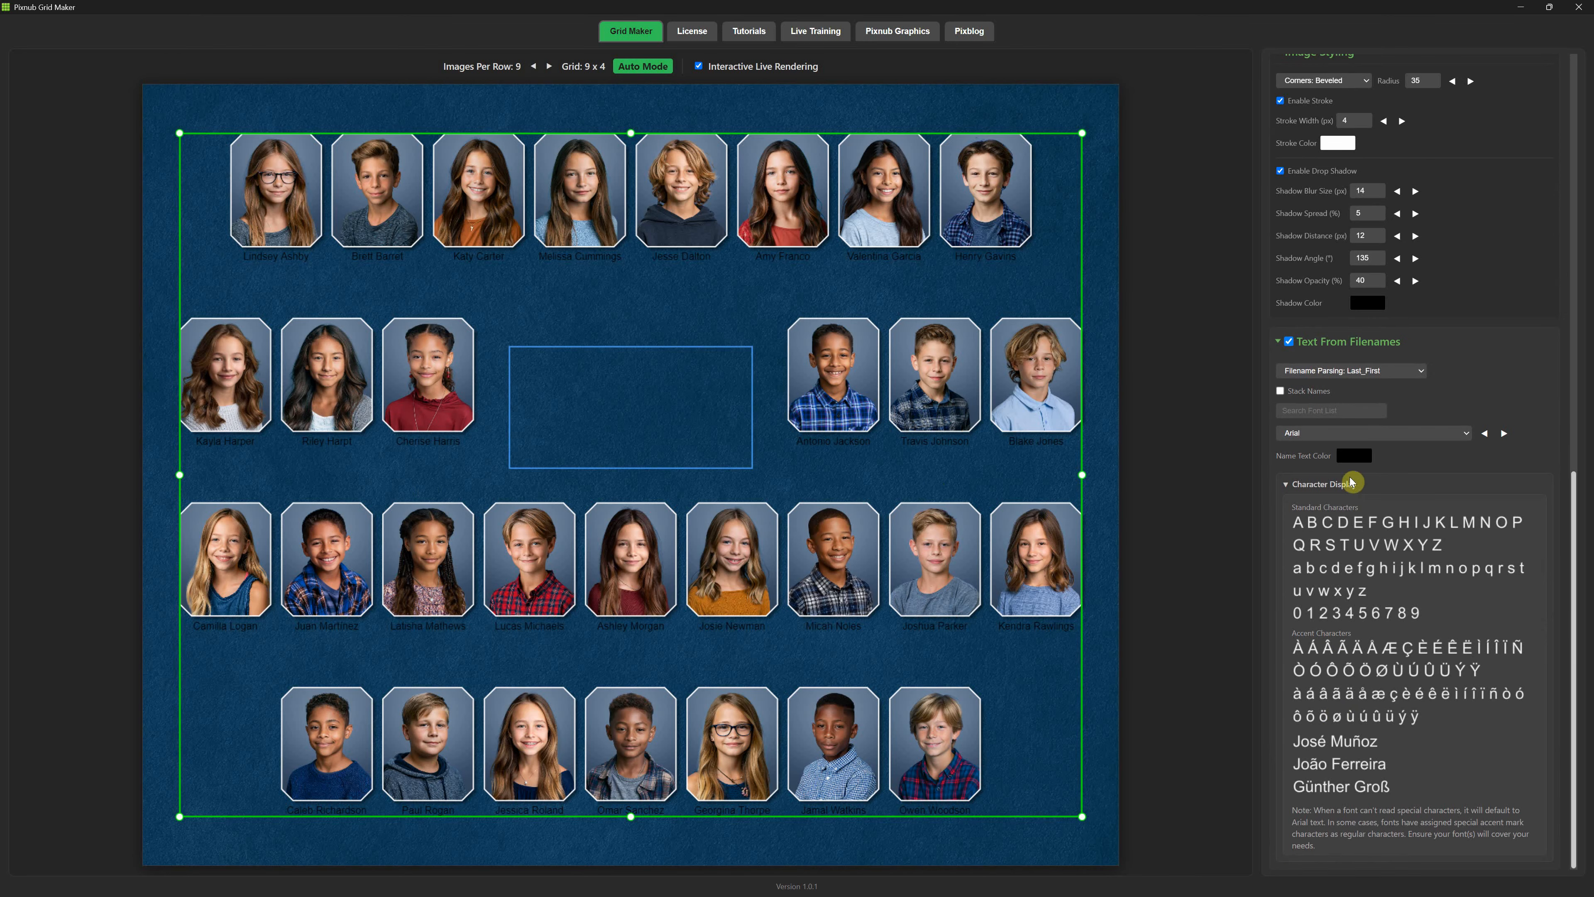
drag(1359, 465, 1340, 464)
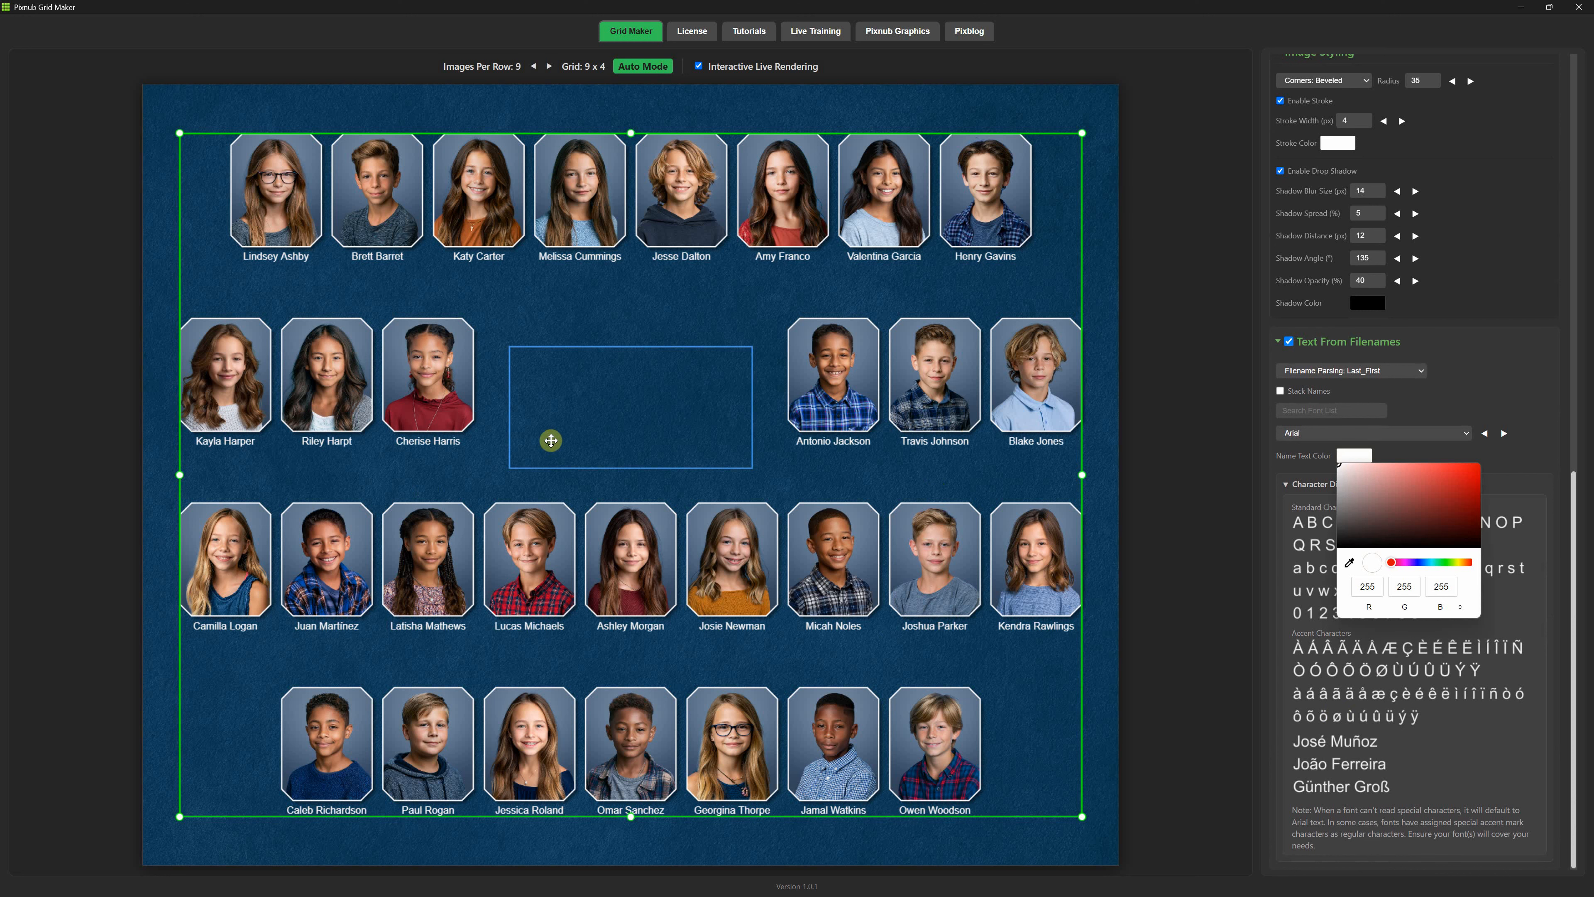
click(1531, 466)
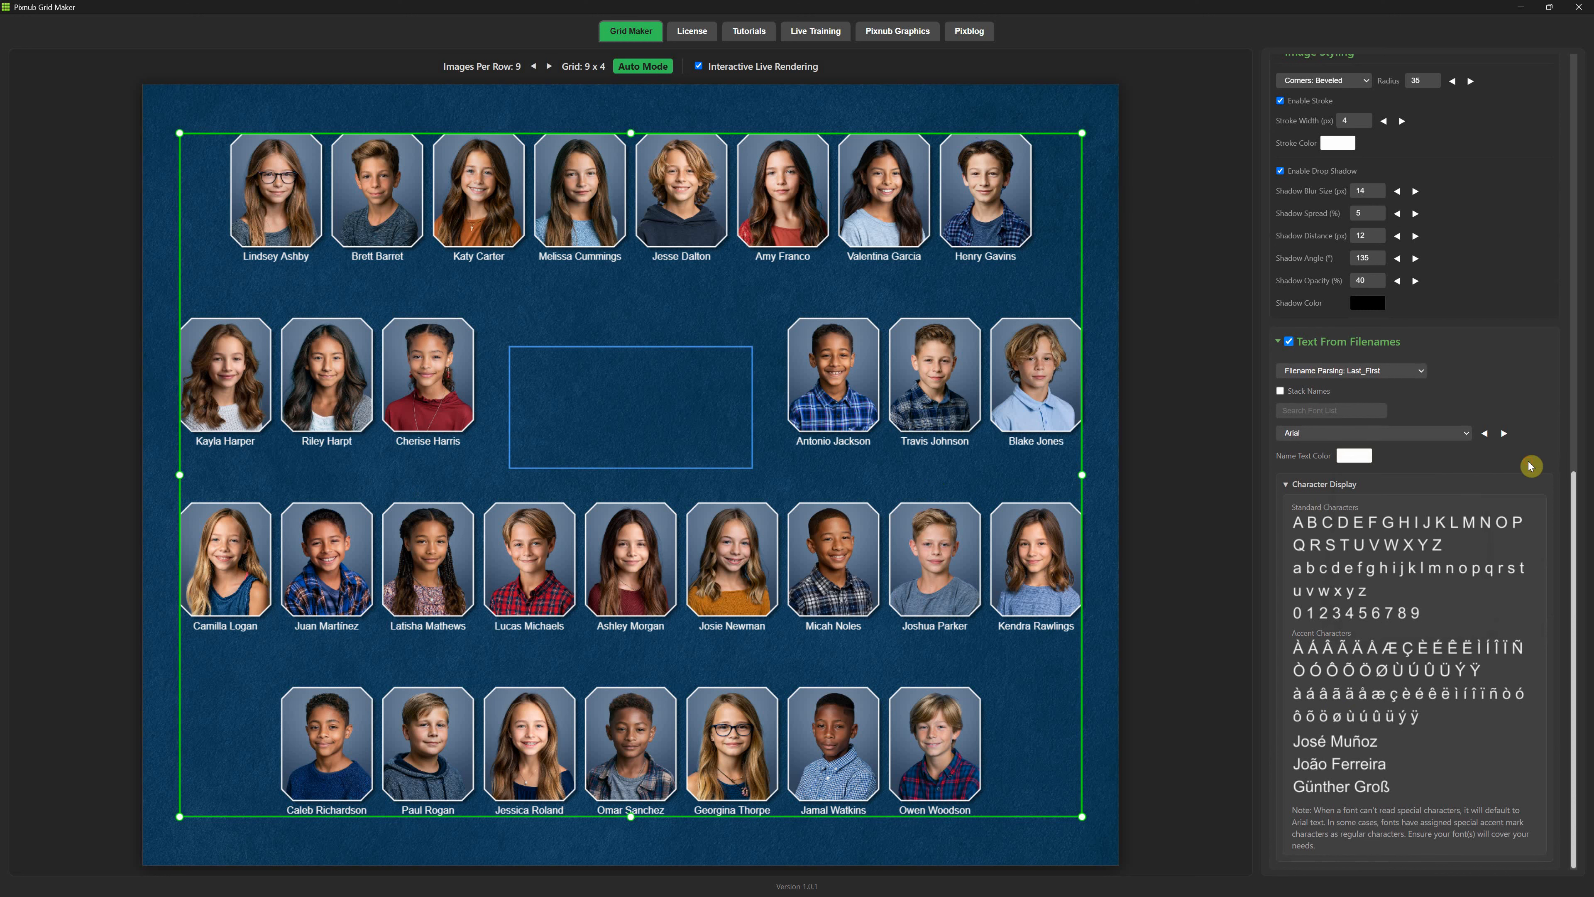
click(1504, 434)
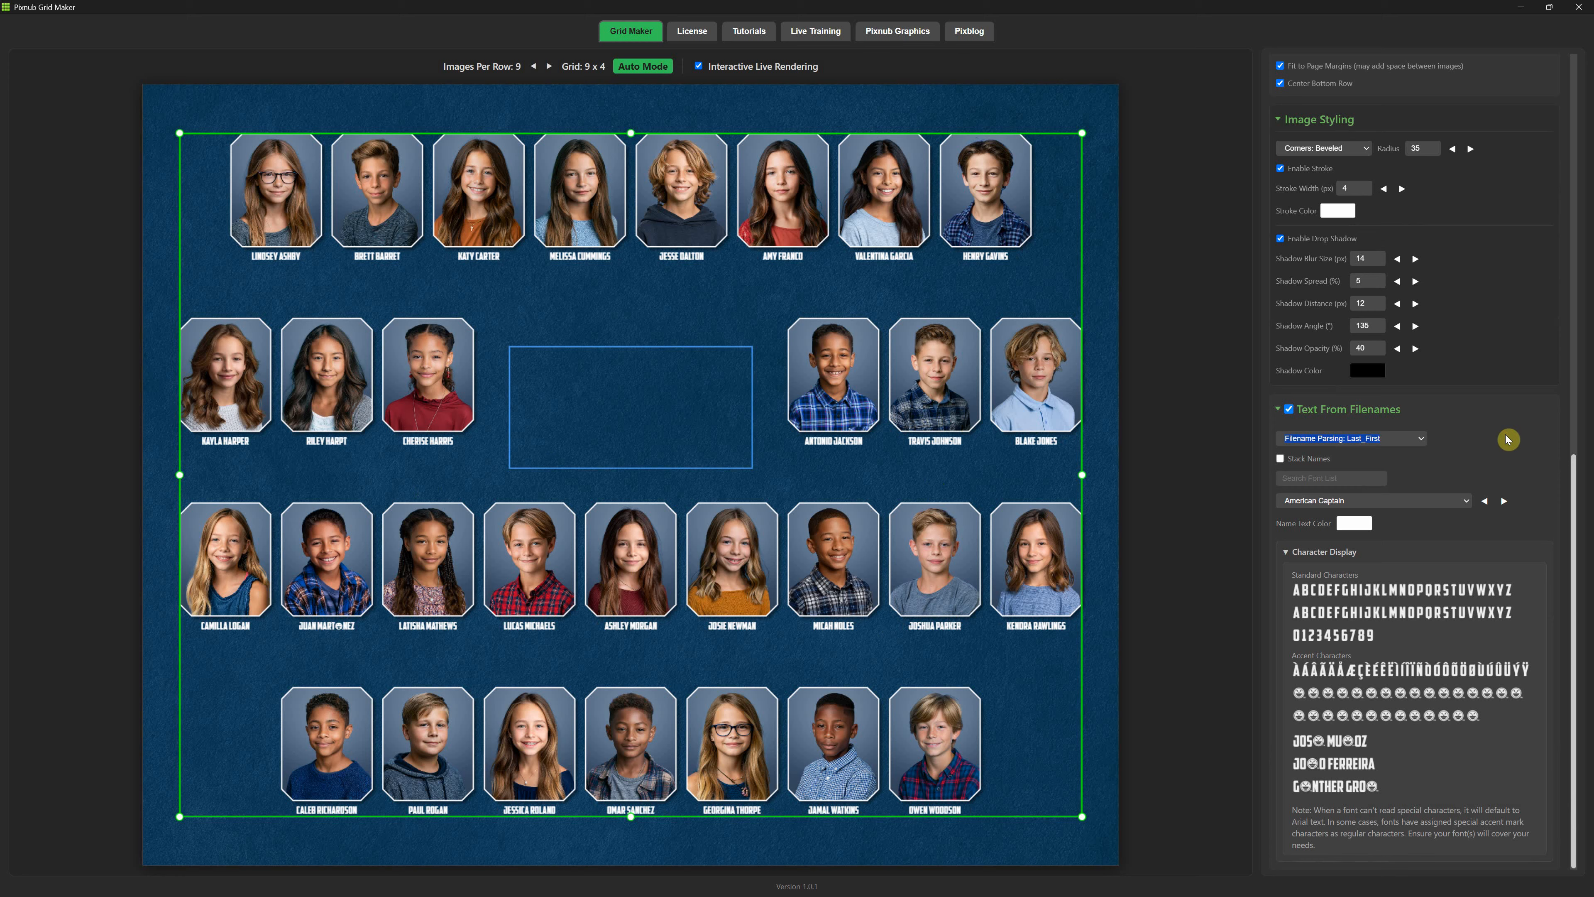
Switch the name font to Amiri, and filter the font list by "script" to apply Segoe Script.
click(1503, 501)
click(1467, 502)
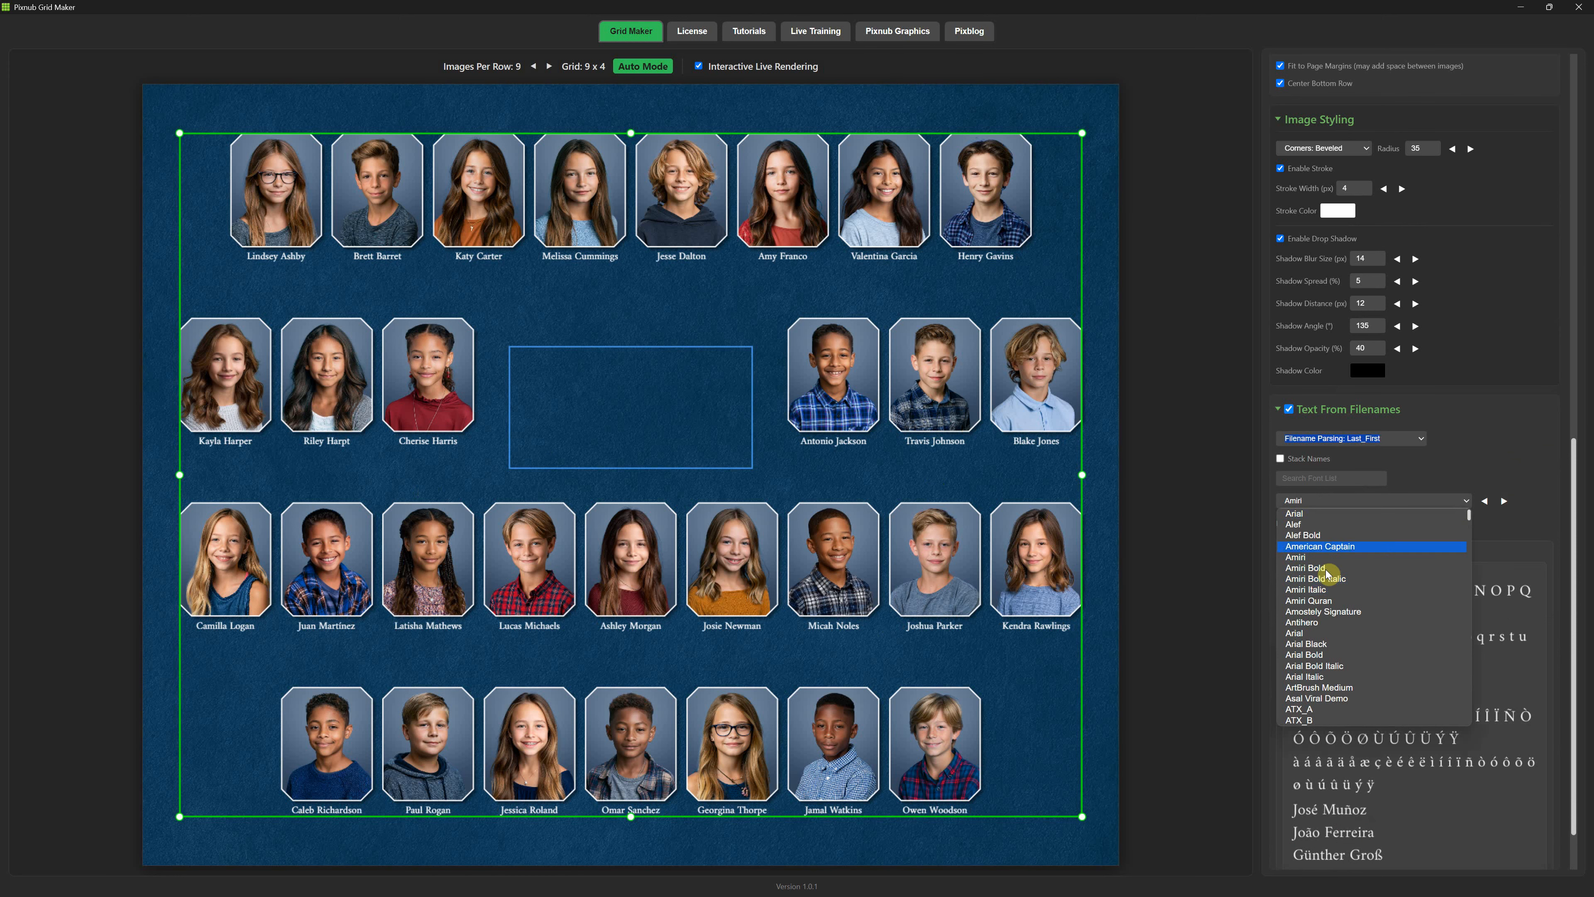
click(1429, 470)
click(1339, 482)
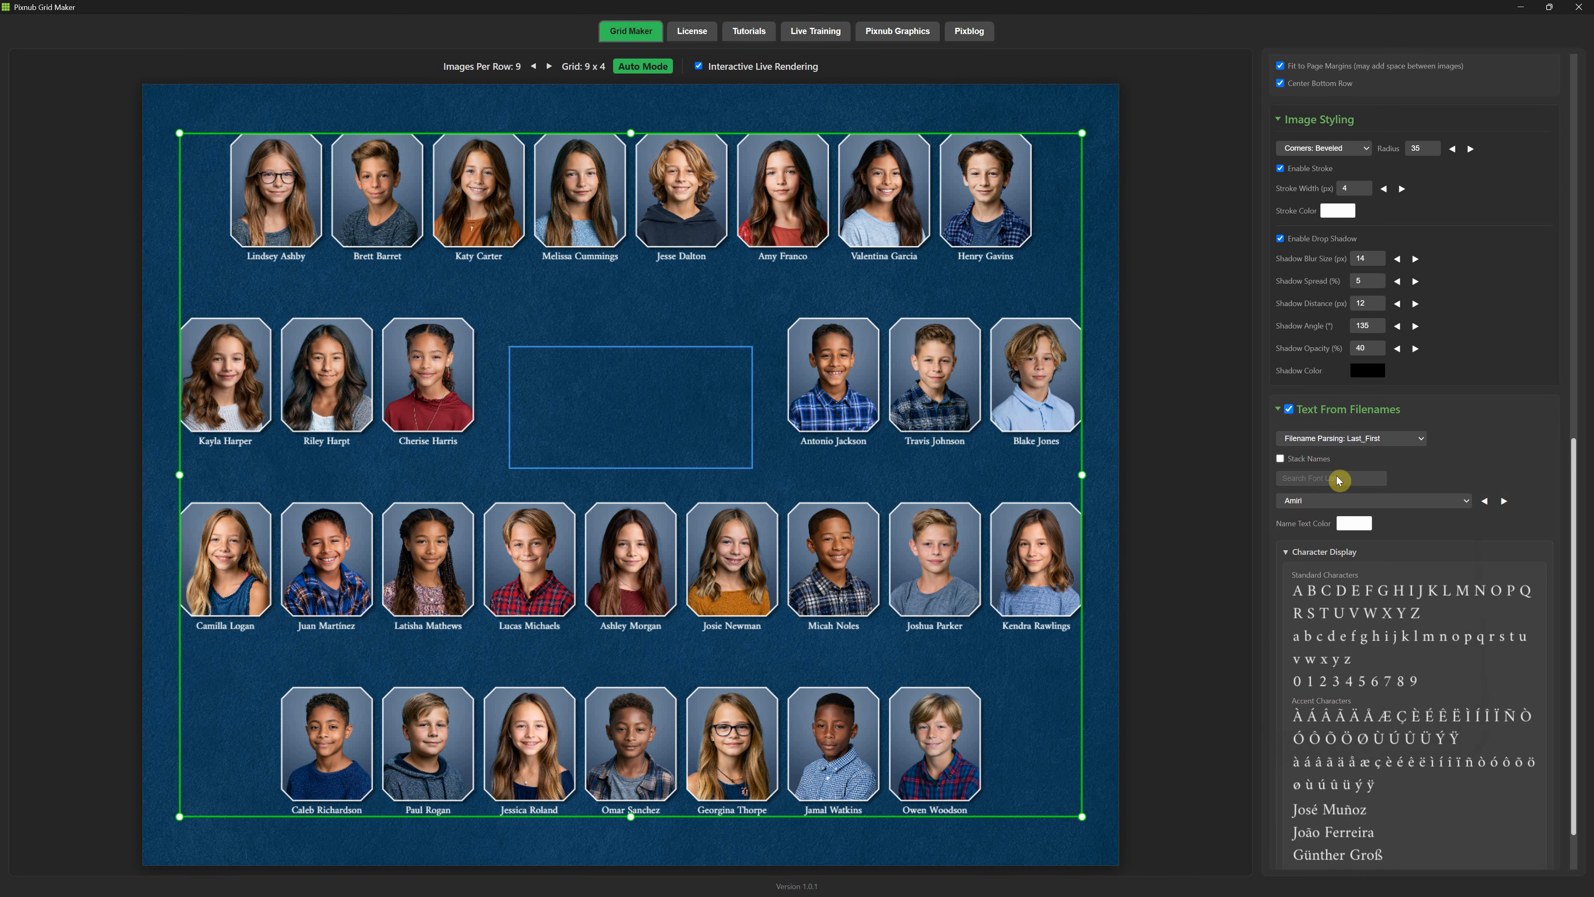
text(script)
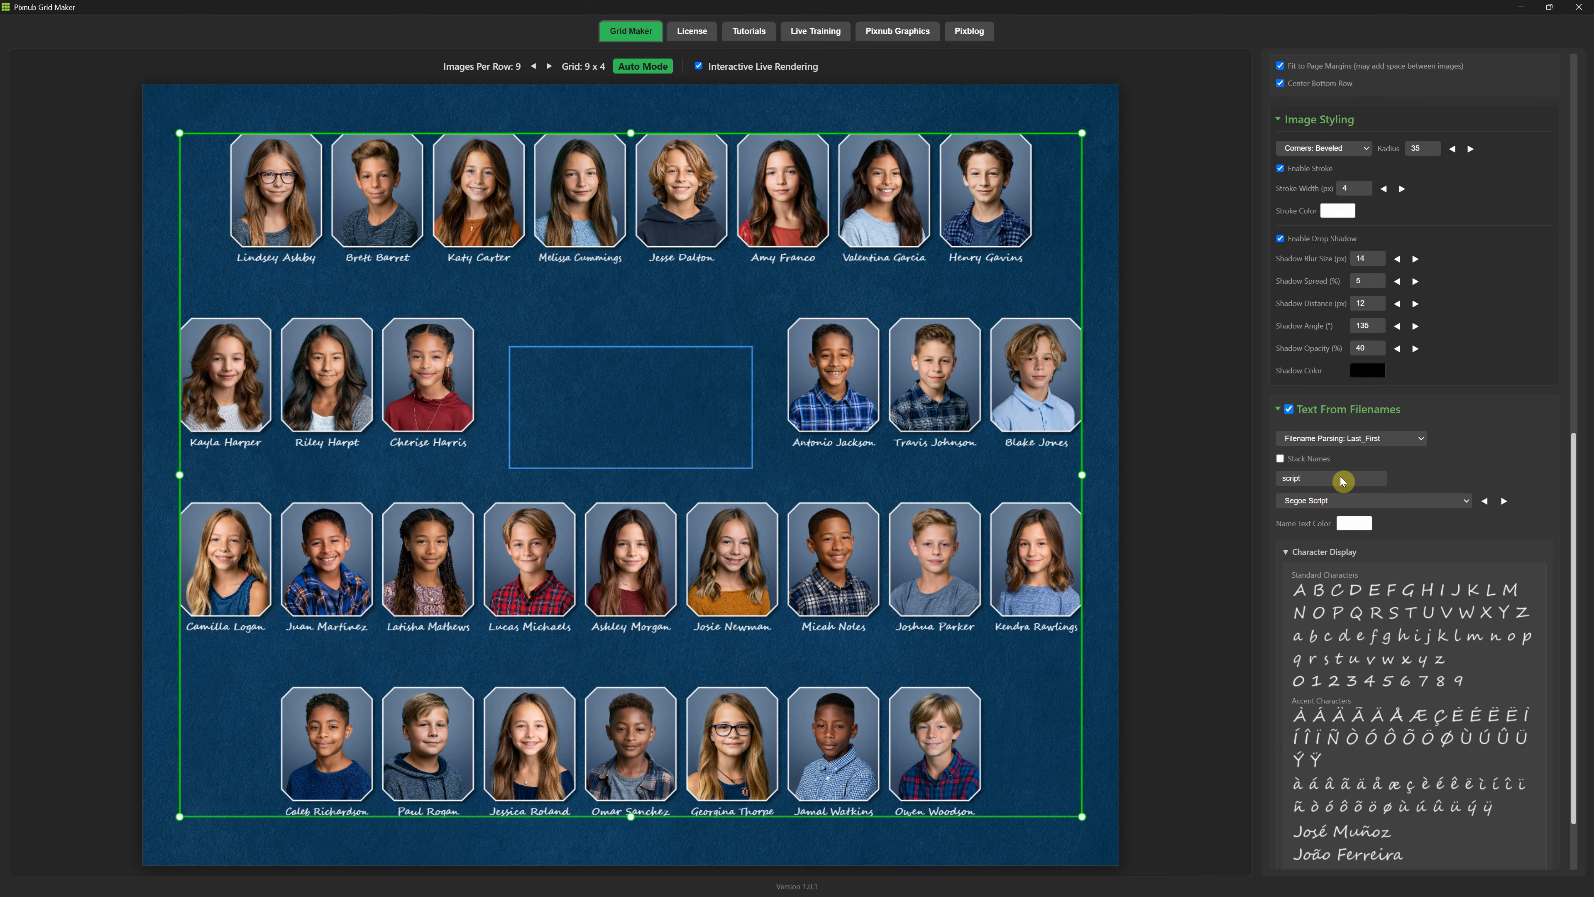
click(1311, 501)
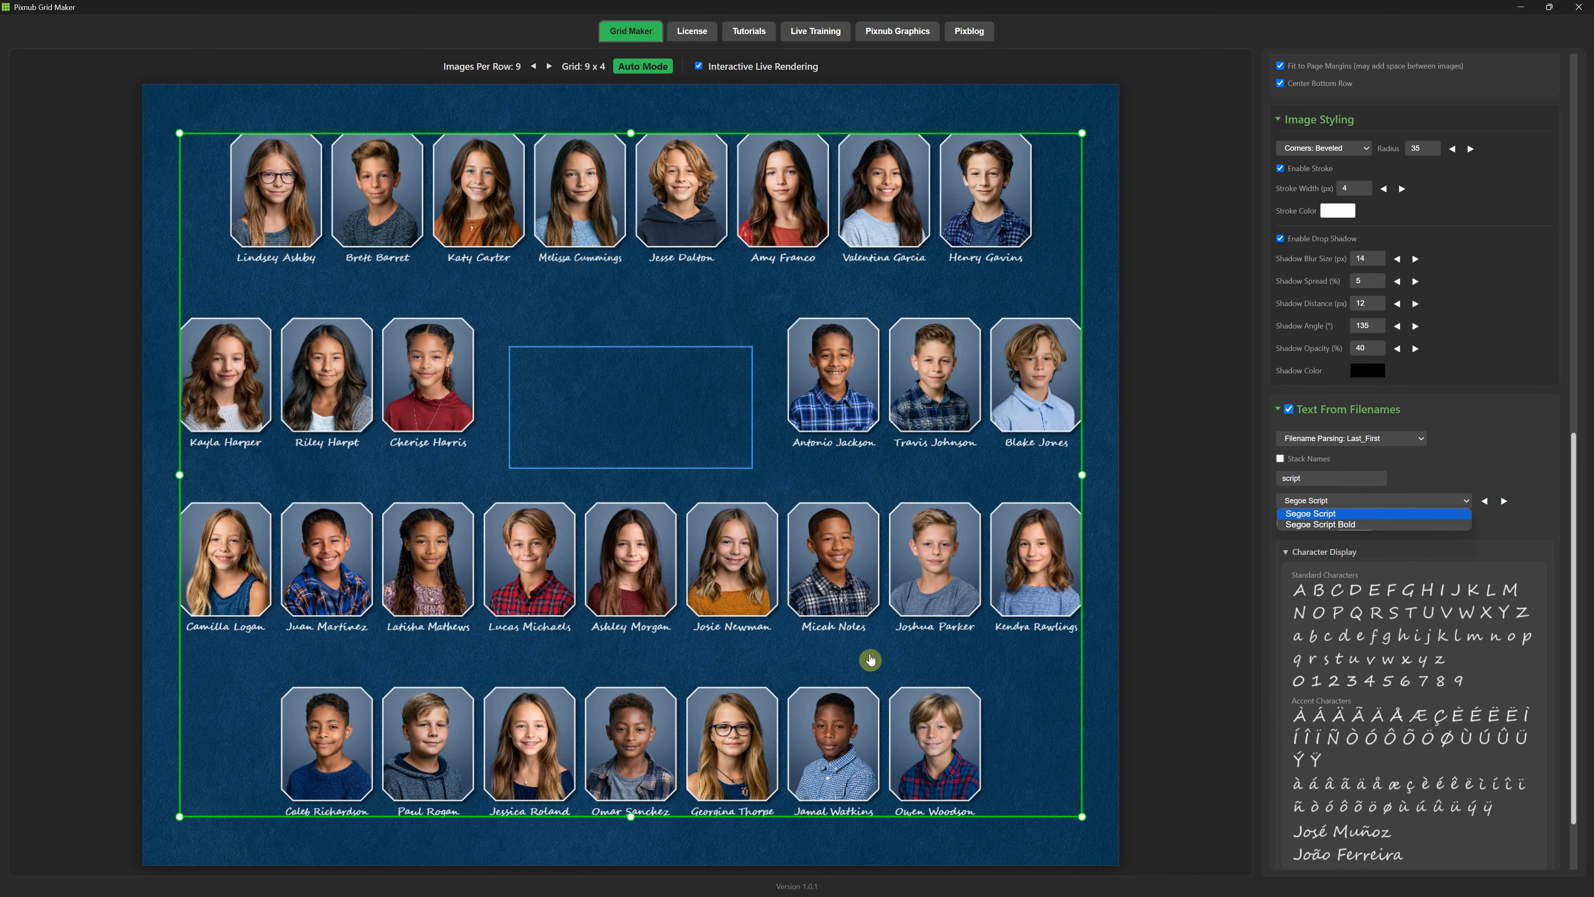
Shrink the margin frame from its upper-right corner, and move the negative space to 2.94 in from the left margin and 2.92 in from the bottom.
scroll(1533, 655, up, 12)
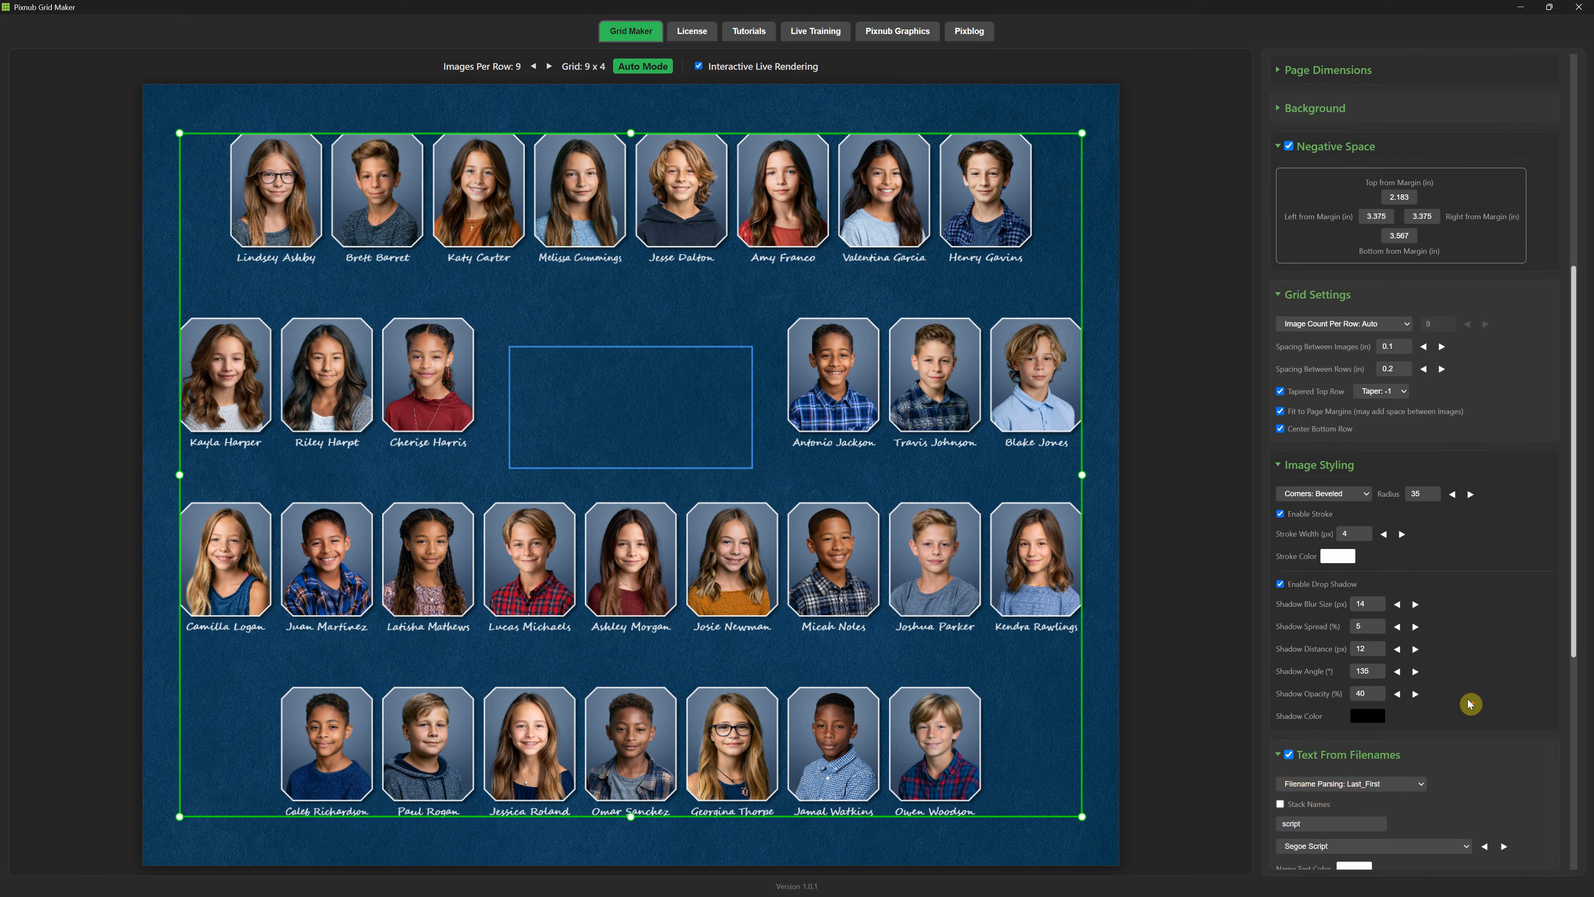
scroll(1475, 684, up, 3)
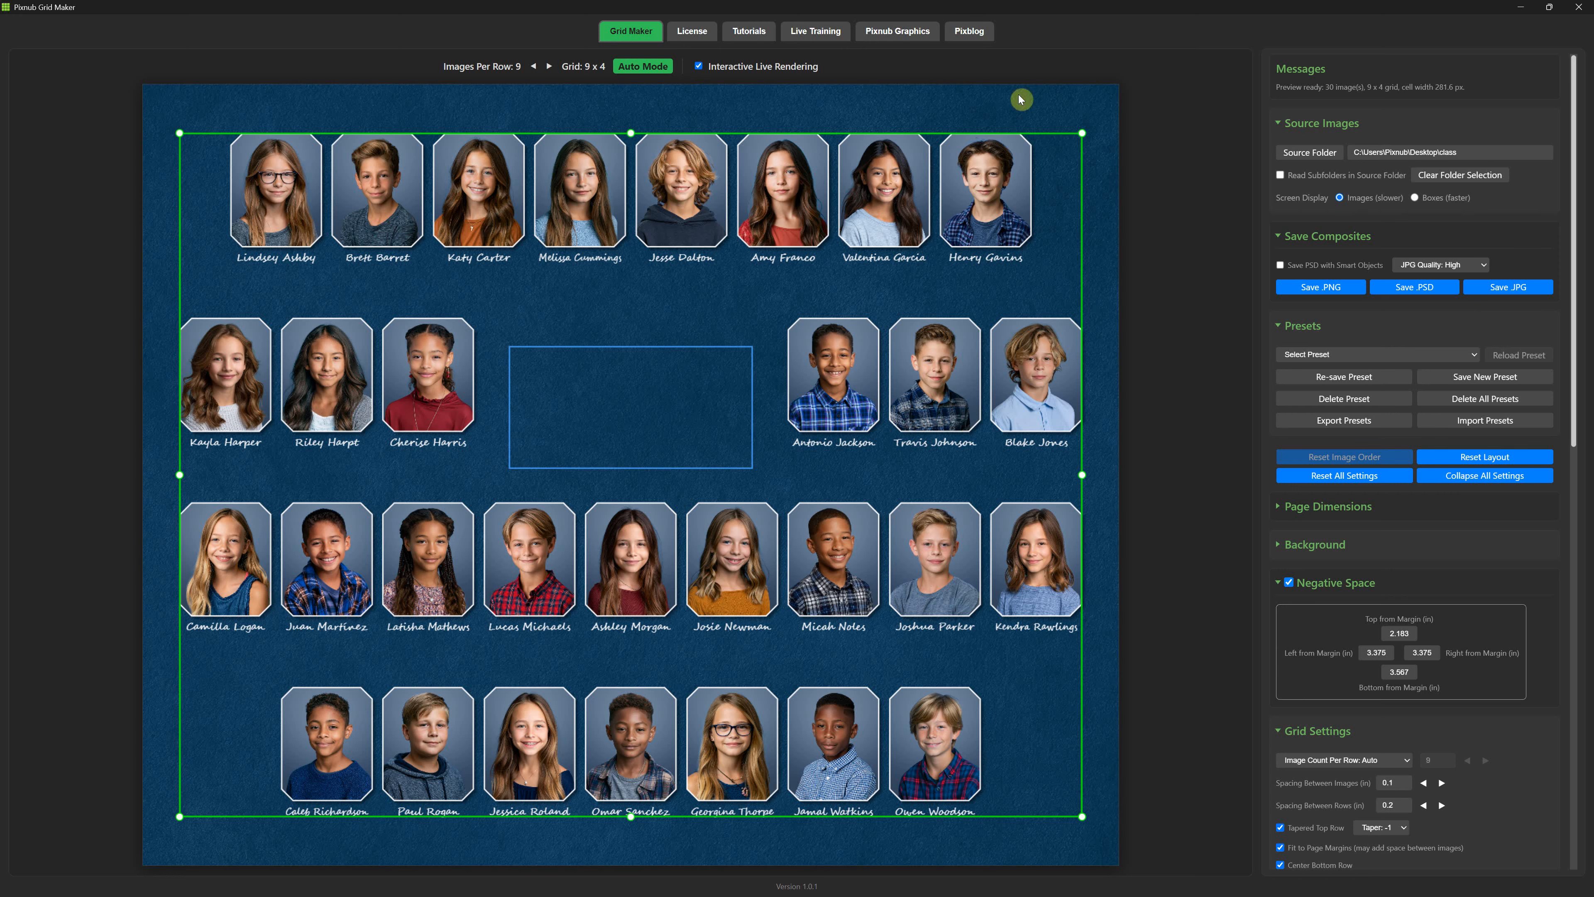
drag(1082, 133, 999, 236)
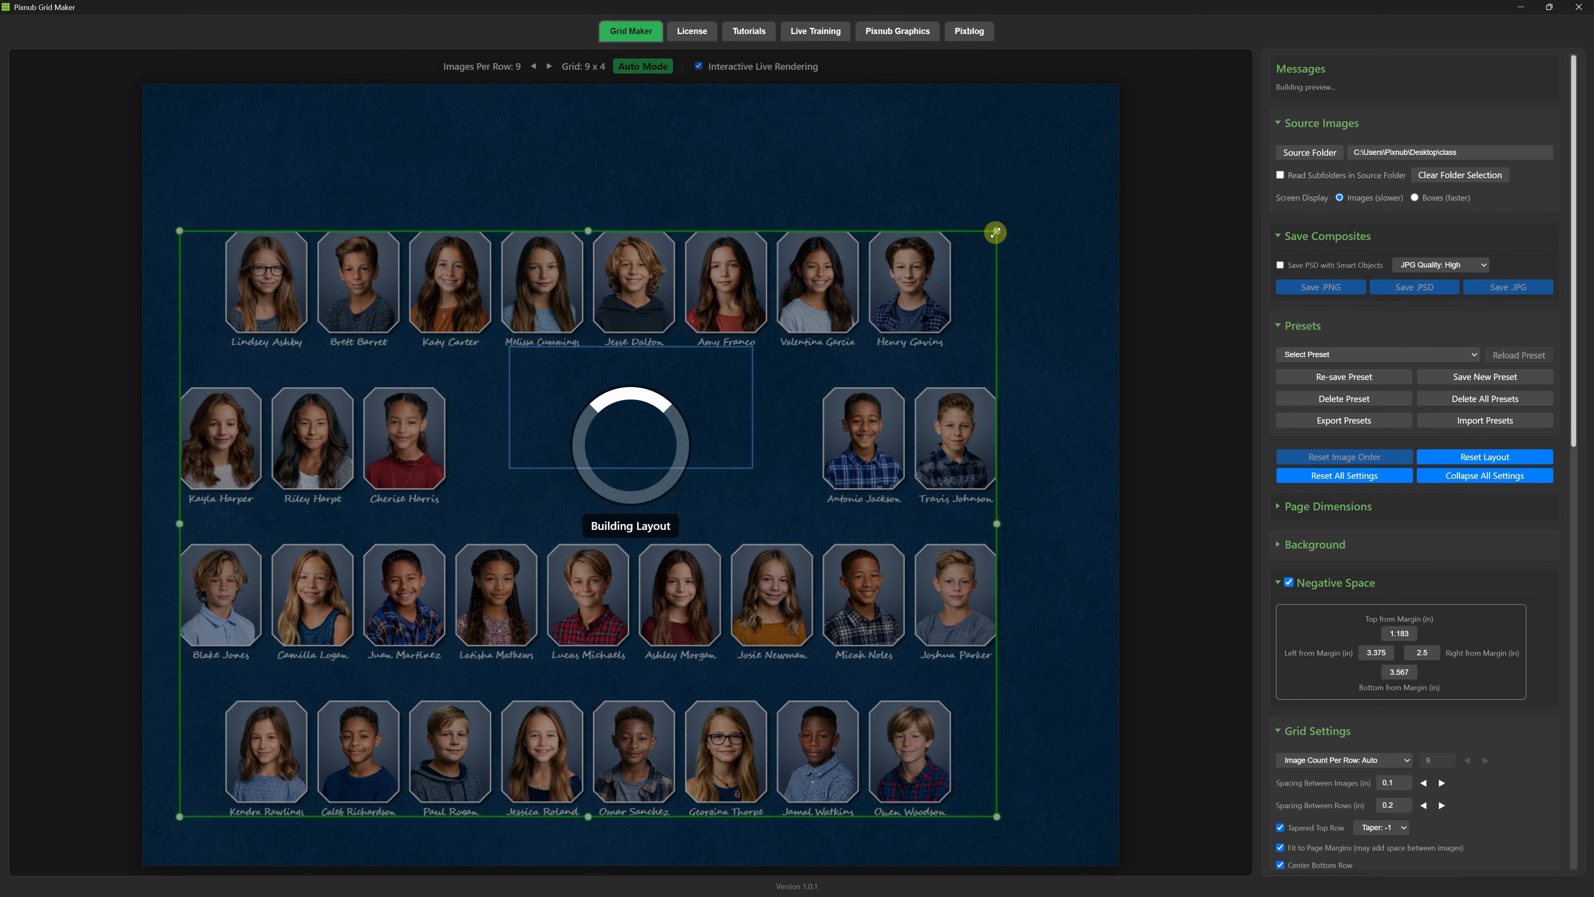
drag(733, 467, 690, 539)
With Interactive Live Rendering off, enlarge the margin frame from its upper-right corner and move the negative space to 2.04 in from the top margin.
click(698, 67)
drag(997, 231, 1062, 120)
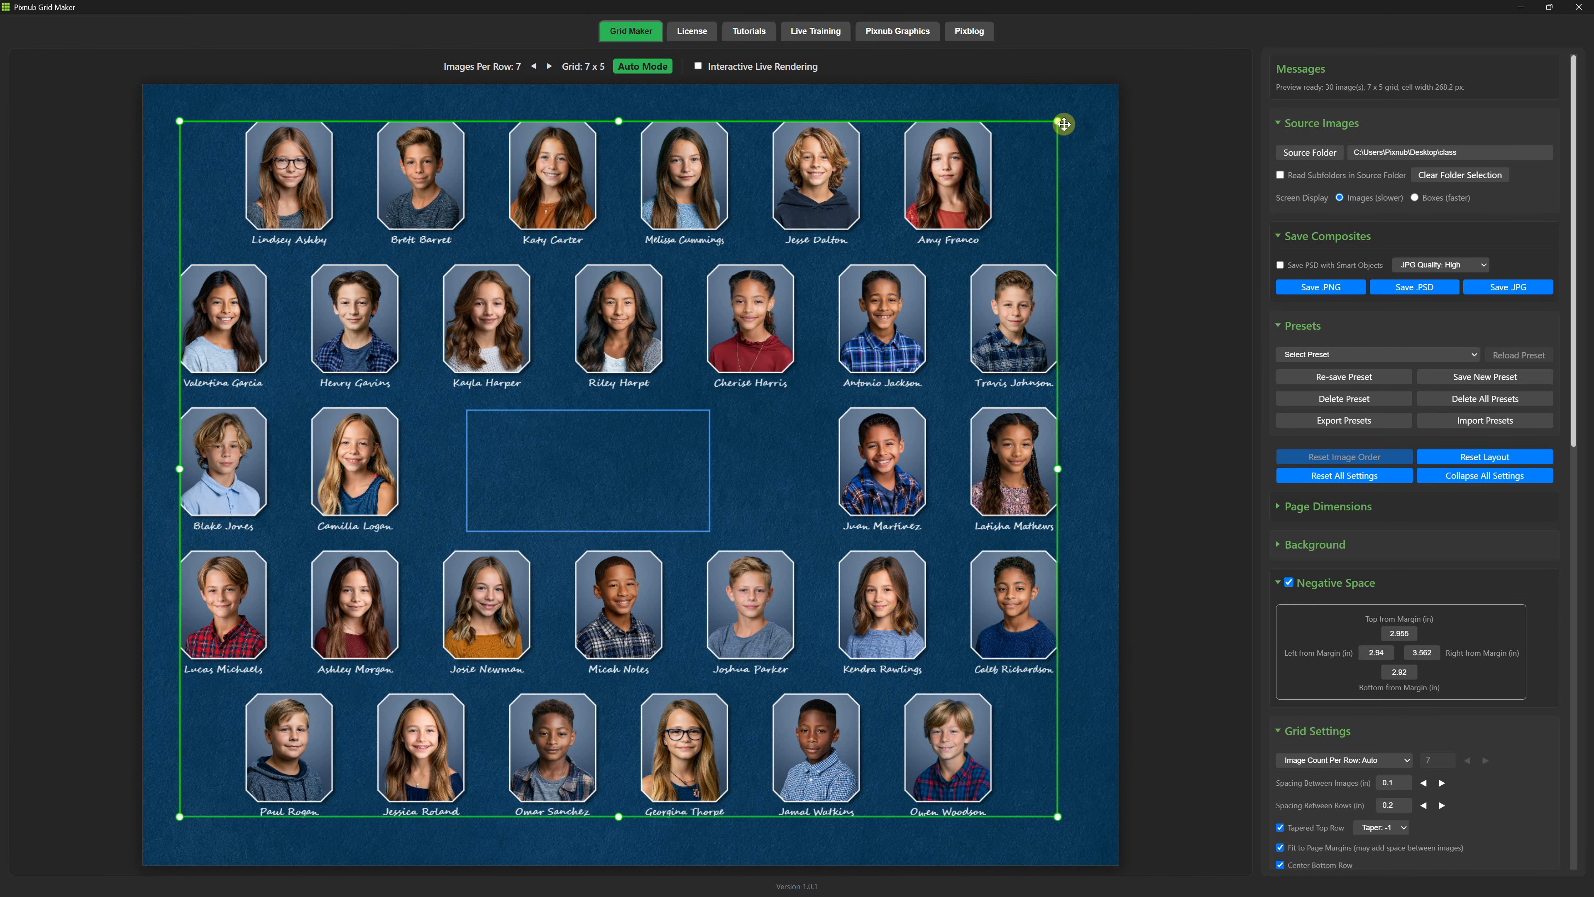
click(683, 483)
drag(683, 484, 701, 399)
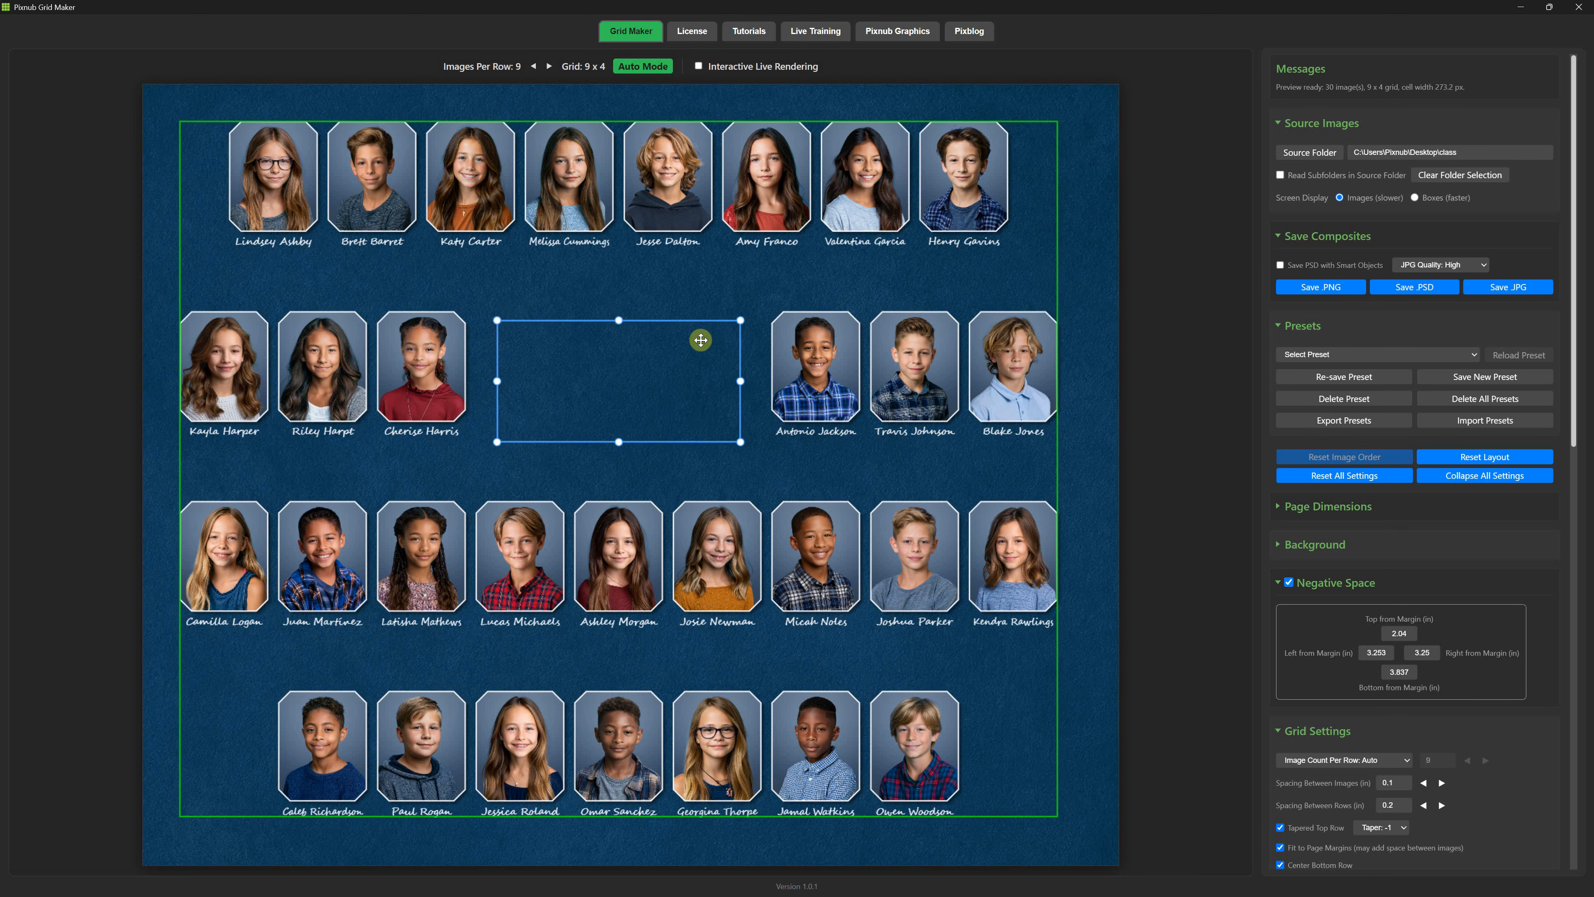
Nudge the negative space to 1.953 in from the top margin, and widen the frame to 3.5 in right with Interactive Live Rendering on.
mouse_move(653, 320)
mouse_down()
mouse_move(509, 320)
mouse_move(650, 318)
mouse_up()
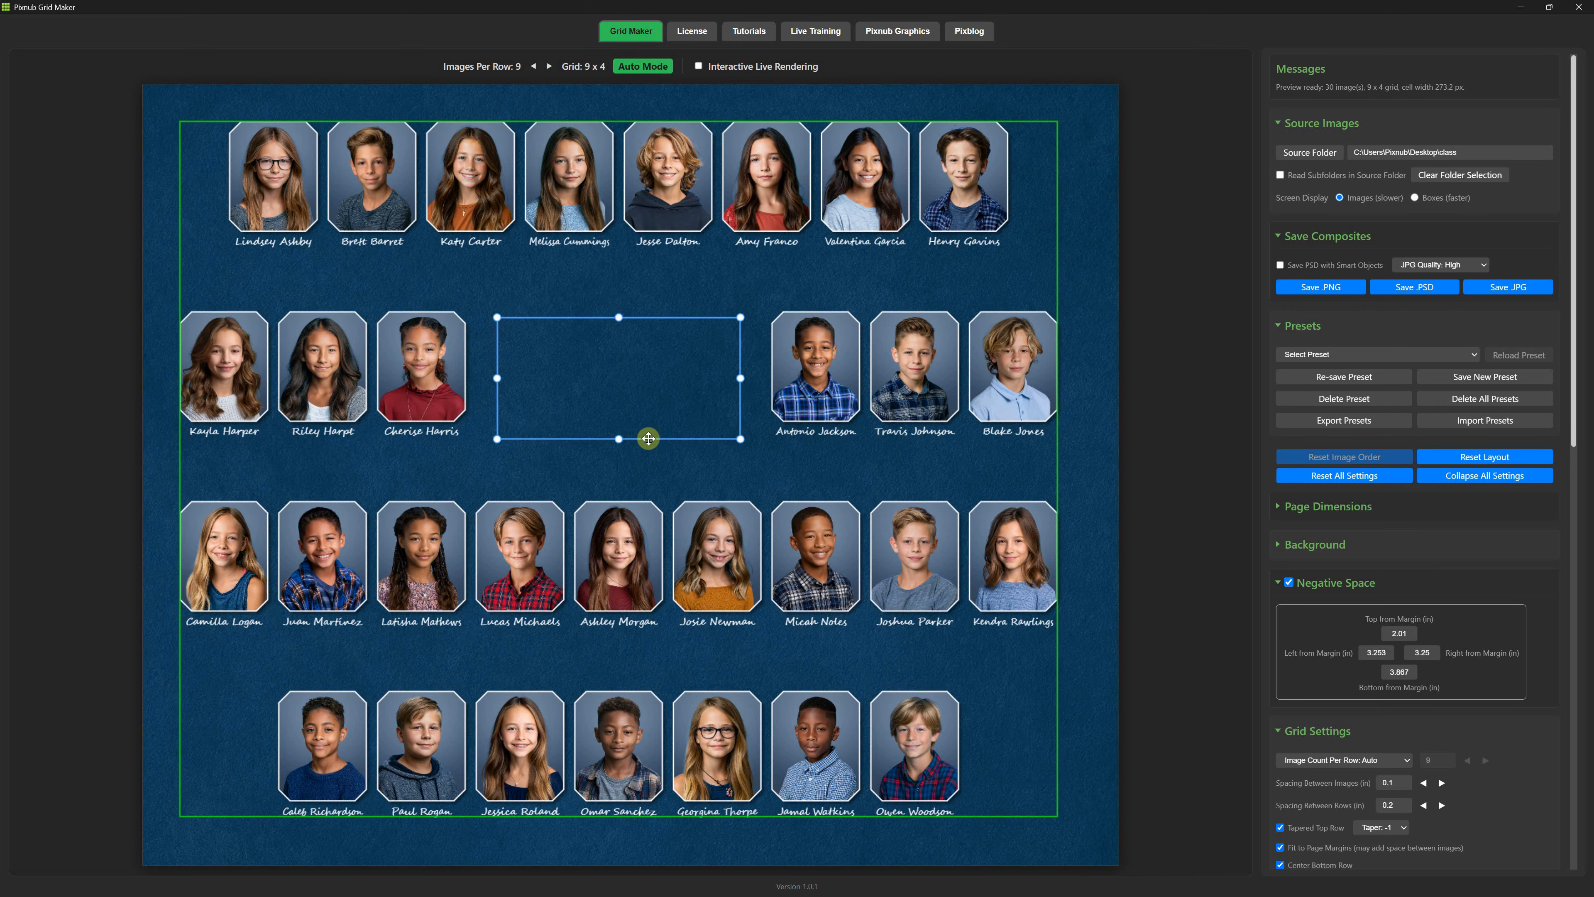
mouse_move(647, 438)
mouse_down()
mouse_move(627, 441)
mouse_move(741, 429)
mouse_move(651, 432)
mouse_up()
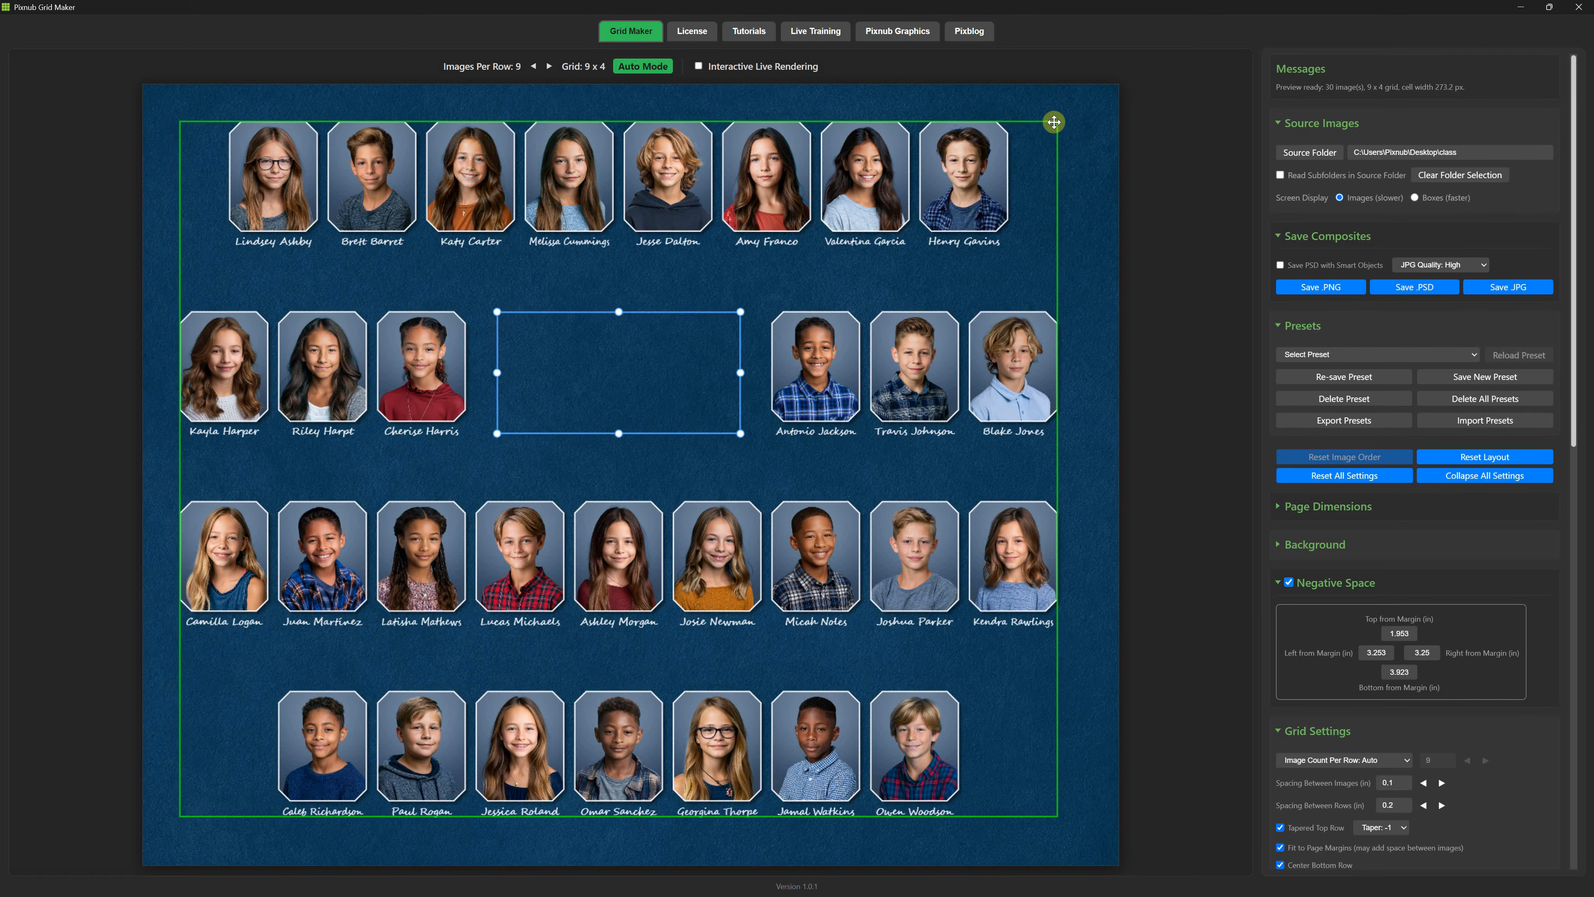
mouse_move(1057, 120)
mouse_down()
mouse_move(1029, 239)
mouse_move(722, 495)
mouse_move(1025, 139)
mouse_move(1076, 113)
mouse_up()
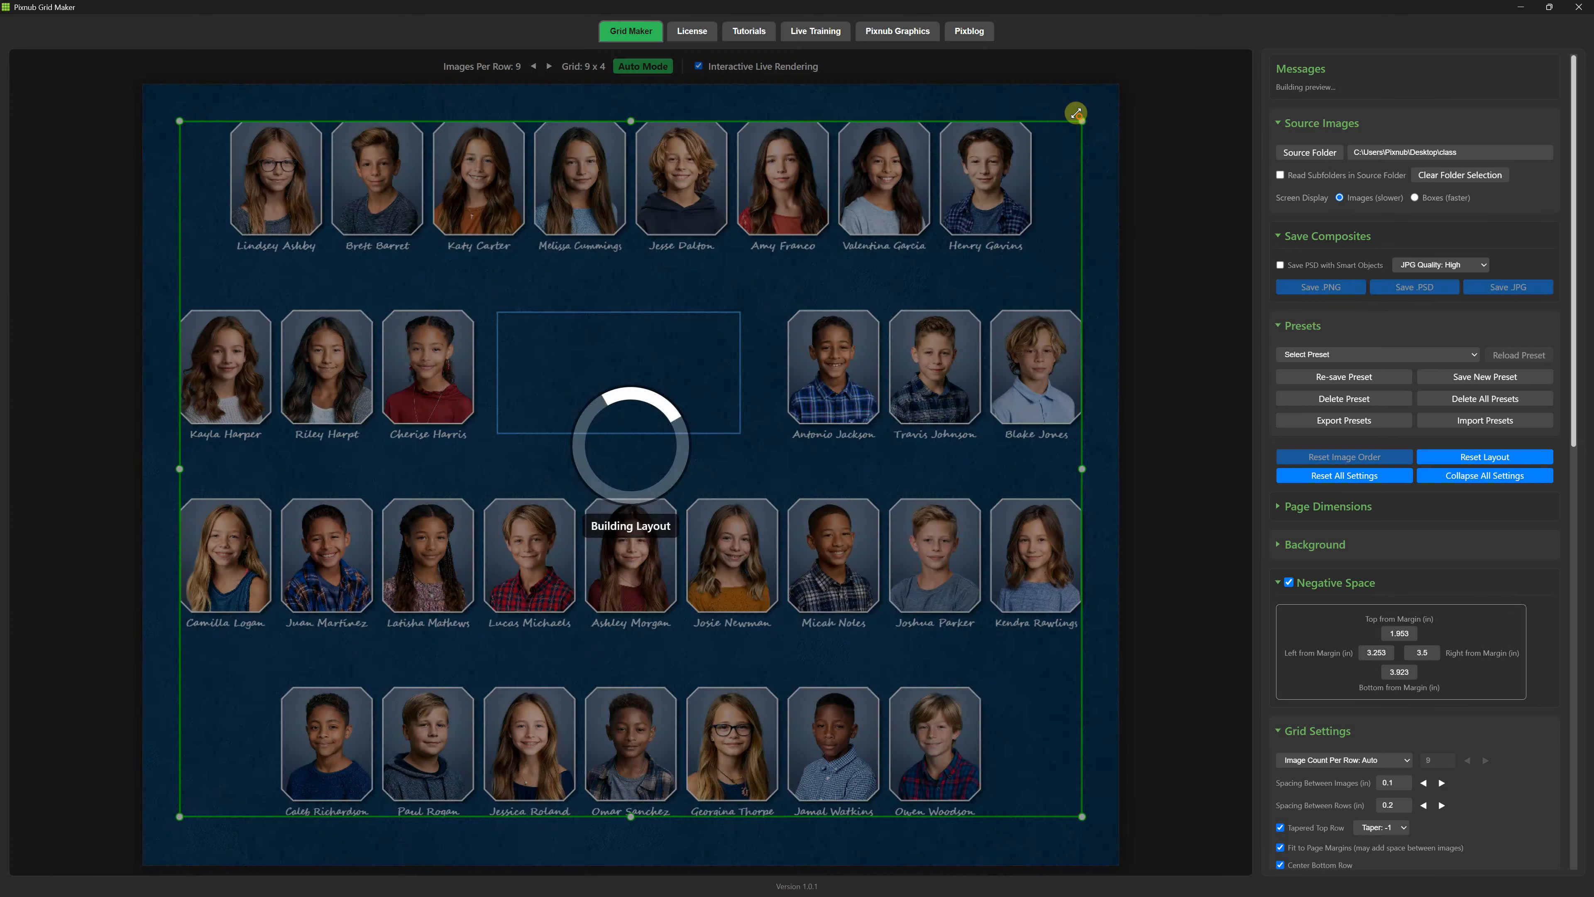